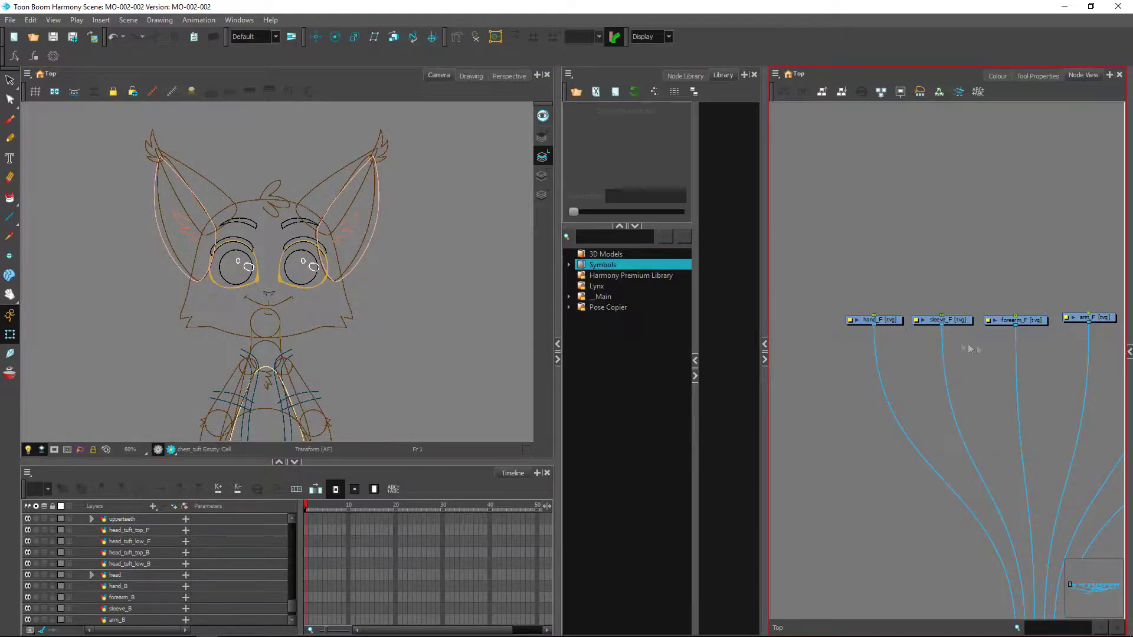
Look over the character's sketch from the head down to the legs in the camera view.
key(space)
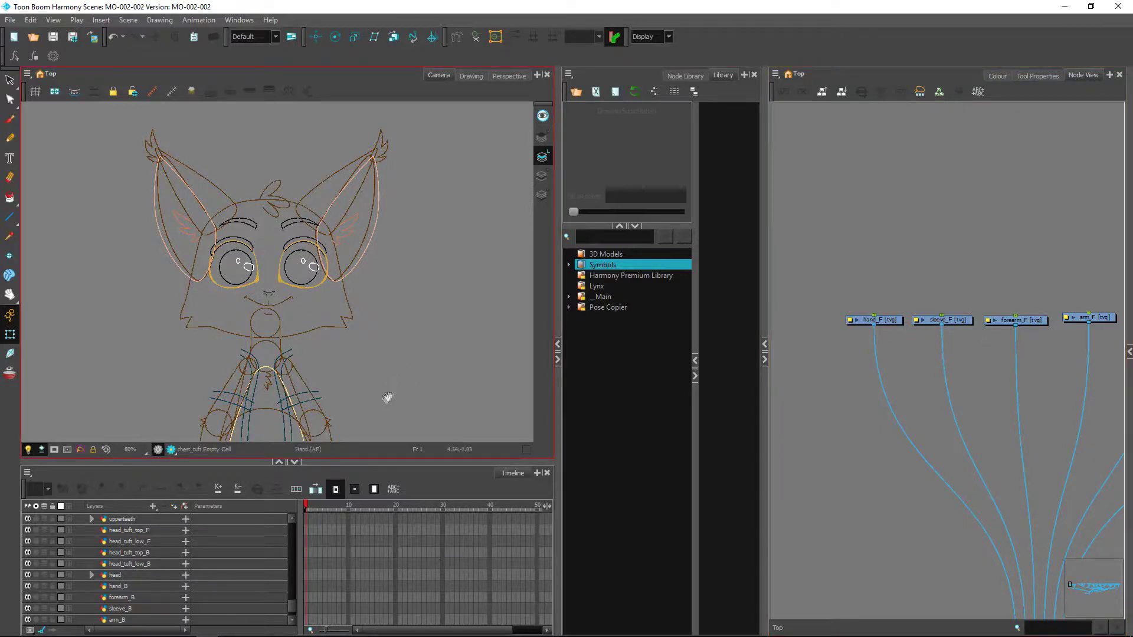
drag(392, 392, 382, 282)
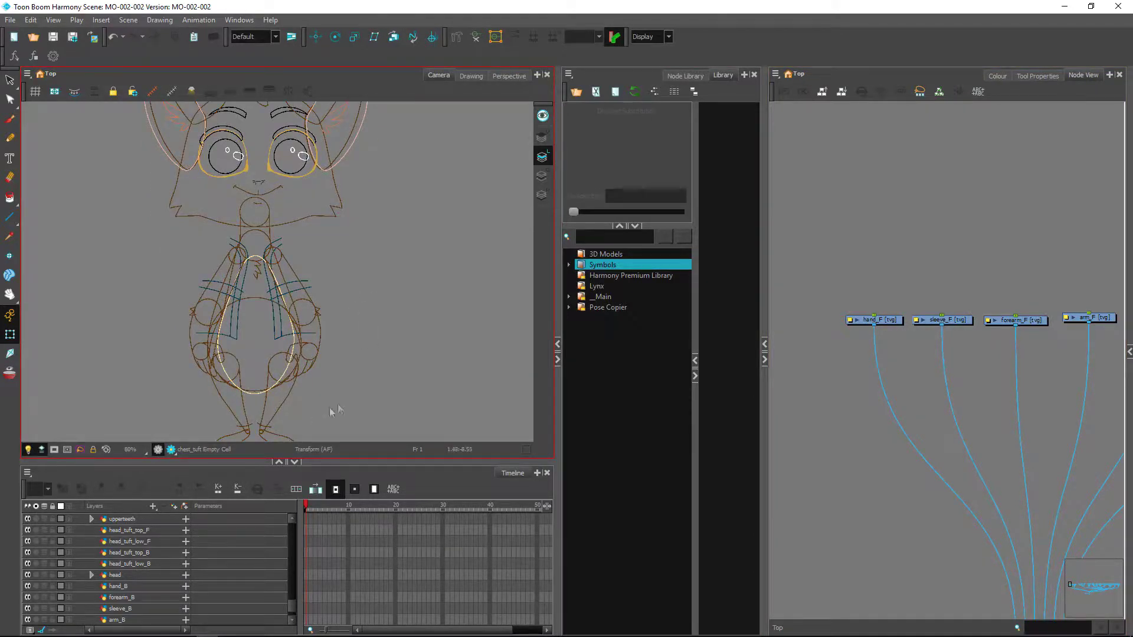
drag(361, 223, 381, 353)
key(2)
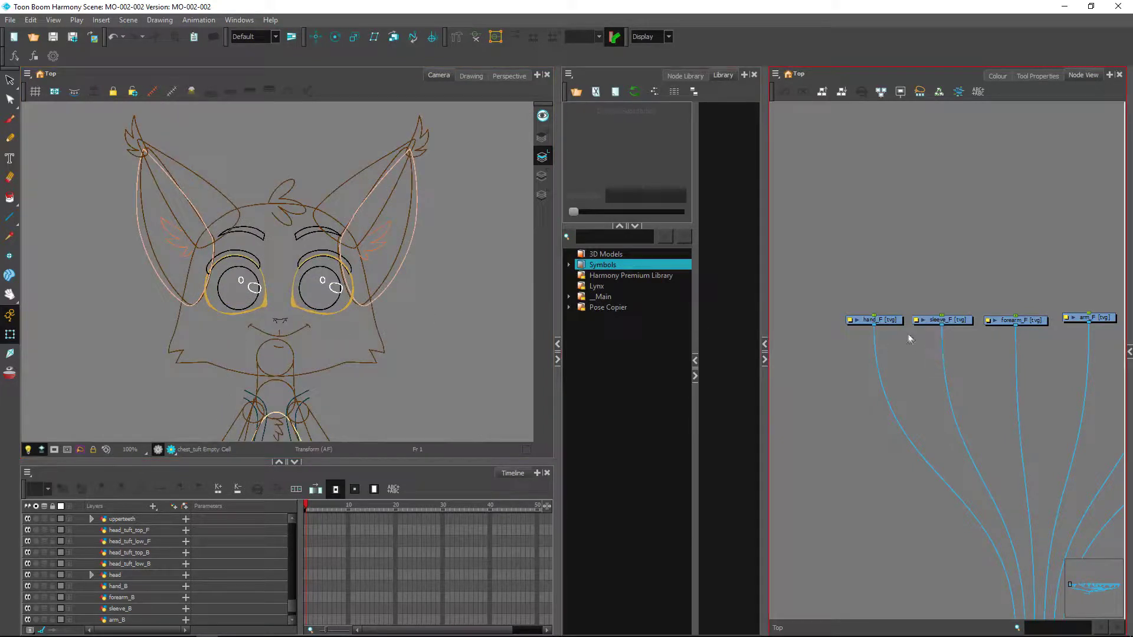
scroll(366, 379, down, 3)
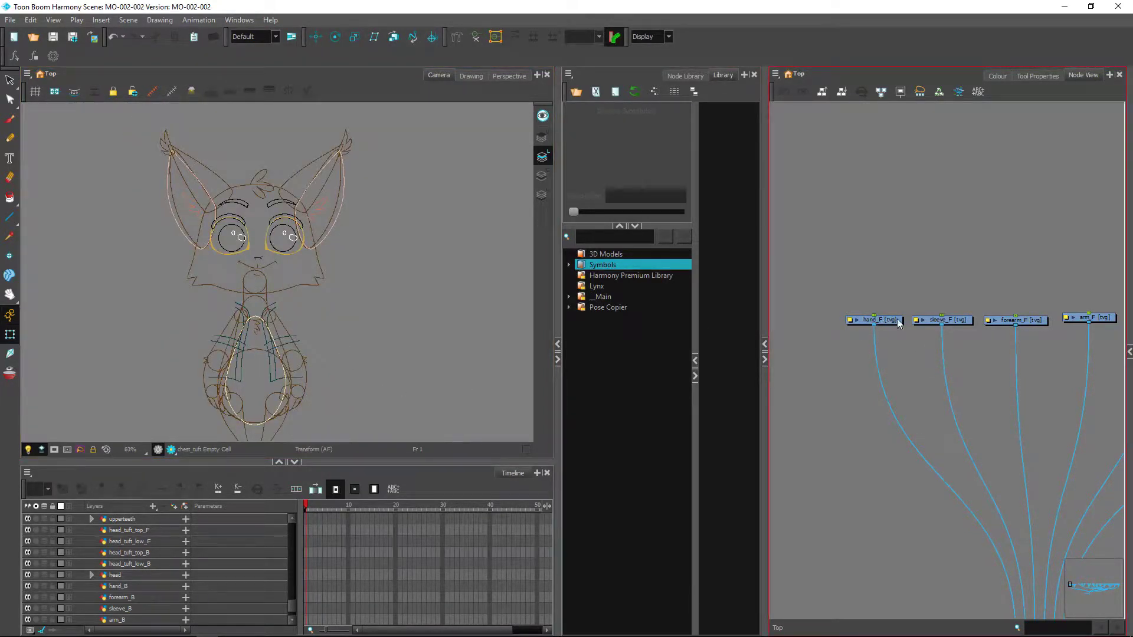
Examine the arm composites in the node network and trace their connections down to the main composite.
scroll(1045, 414, down, 3)
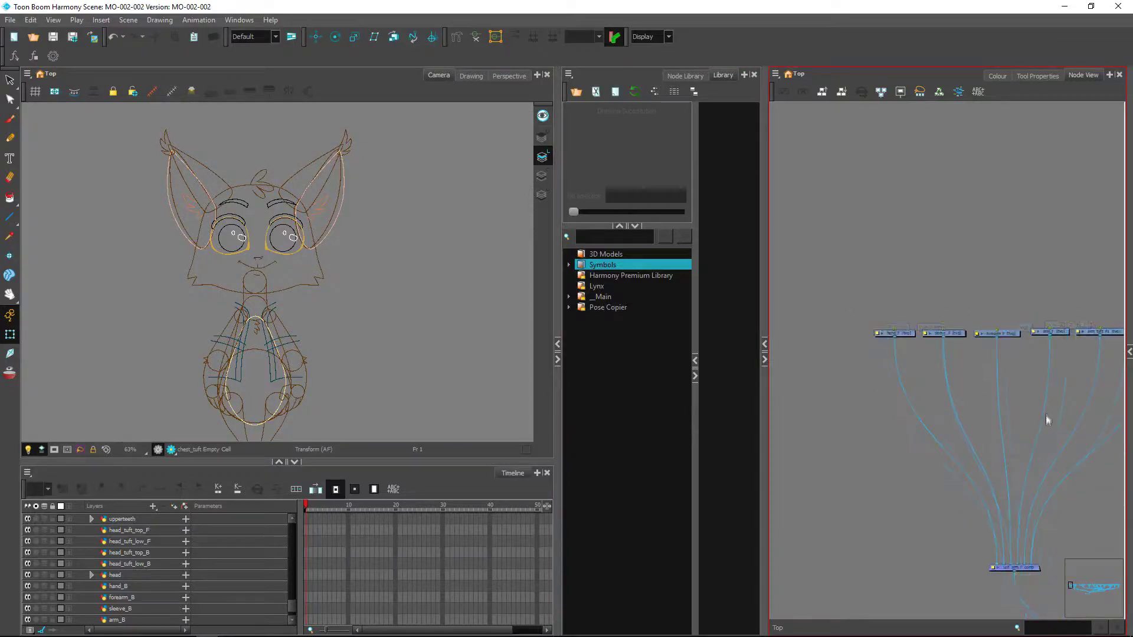
scroll(1060, 430, down, 4)
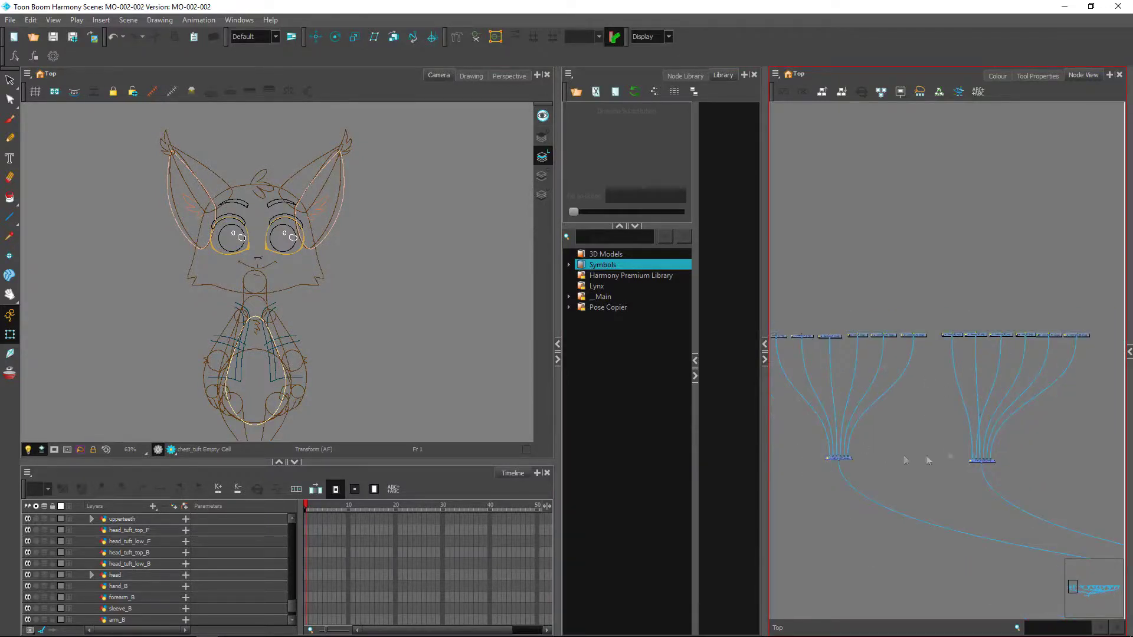
click(844, 457)
click(991, 462)
drag(1059, 490, 924, 471)
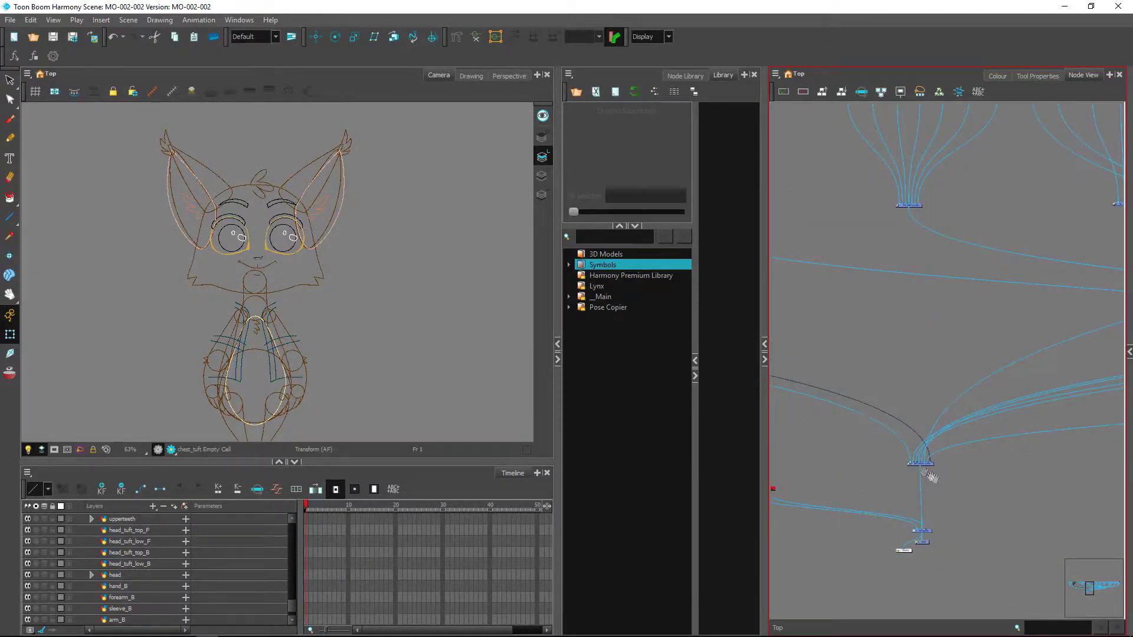
drag(828, 368, 1017, 423)
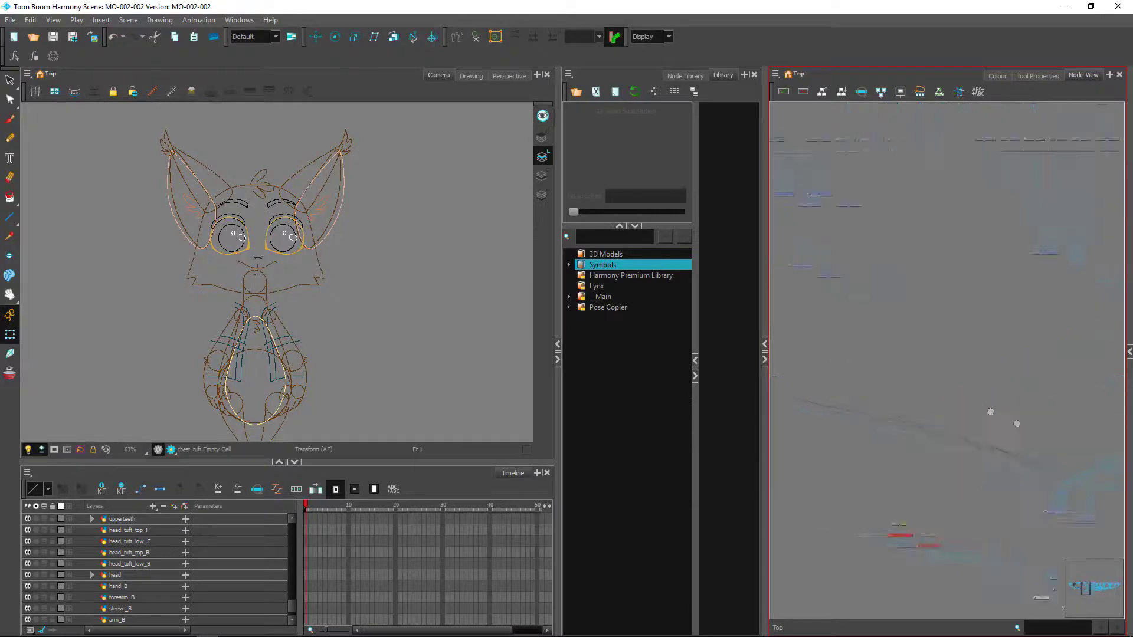
drag(855, 354, 1035, 392)
scroll(979, 374, up, 1)
scroll(978, 378, up, 1)
drag(939, 472, 1042, 451)
scroll(1047, 473, up, 2)
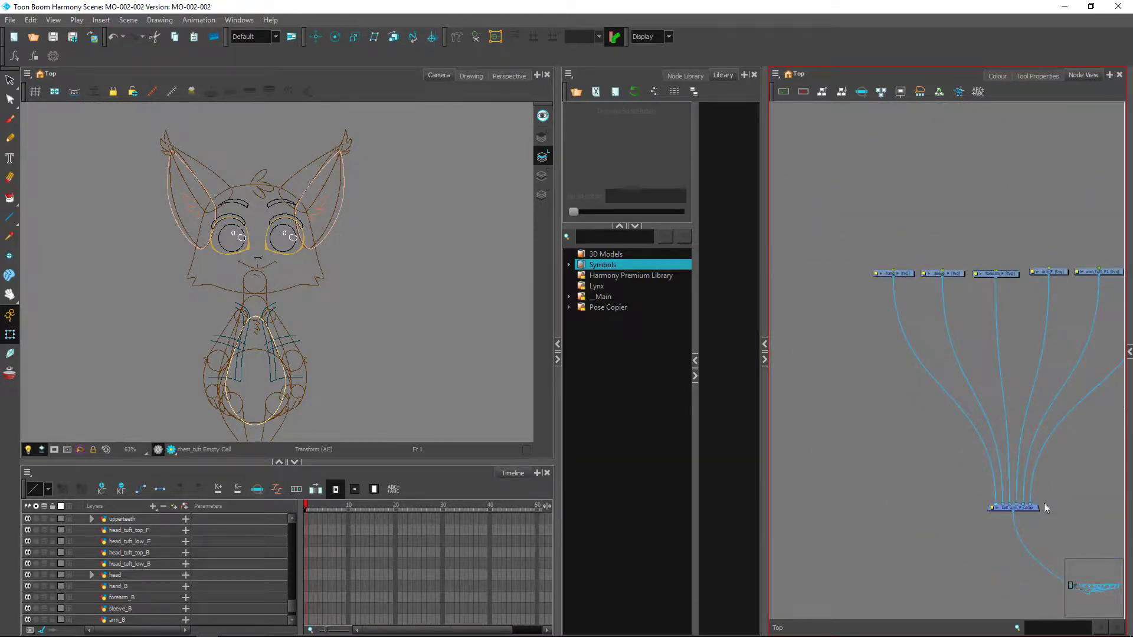
Inspect the front arm composite and its hand_F and sleeve_F nodes by selecting each one.
click(1024, 508)
drag(1066, 468, 965, 506)
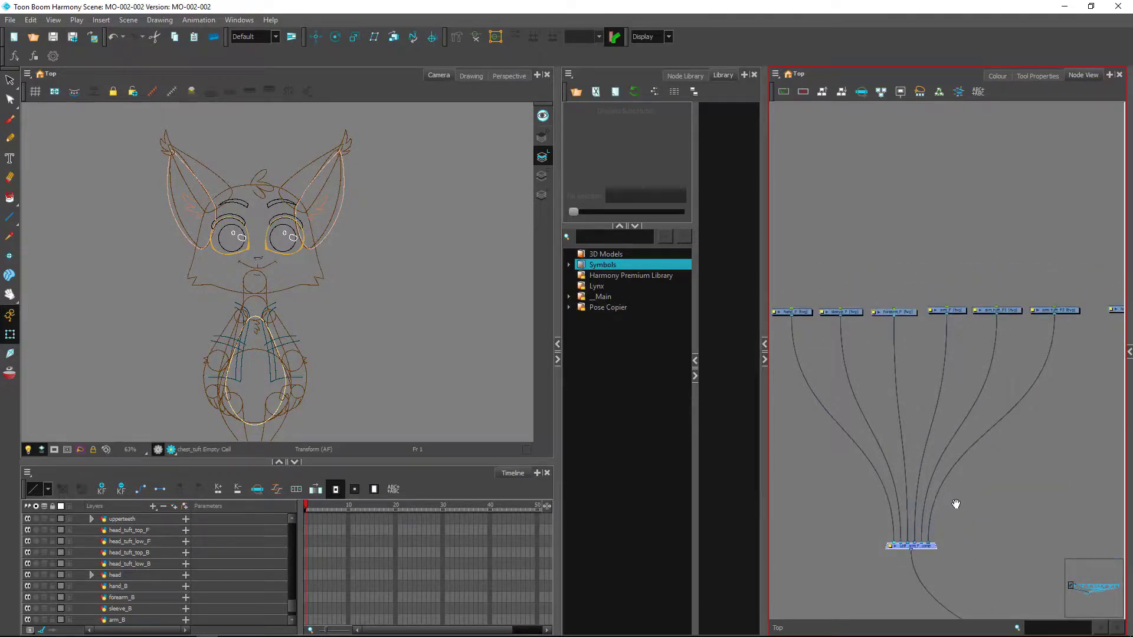
drag(874, 376, 982, 457)
scroll(912, 413, up, 2)
click(922, 428)
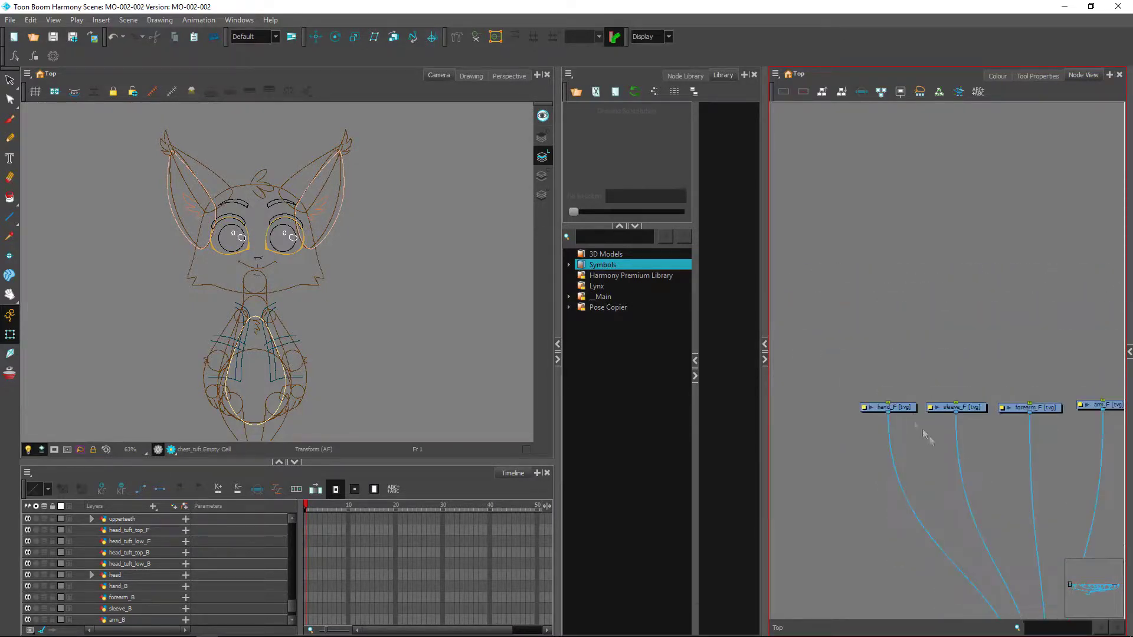
click(899, 407)
click(973, 412)
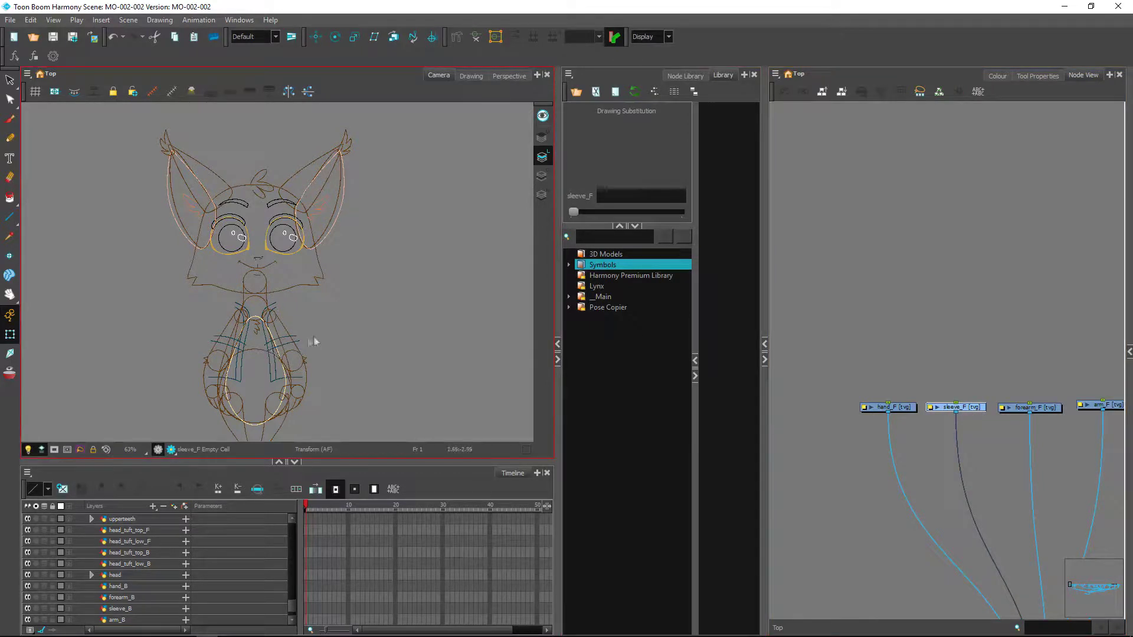
Inspect the forearm_F, arm_F and arm_tuft_F1 nodes and compare them with the arm in the character sketch.
drag(1043, 411, 836, 399)
click(834, 395)
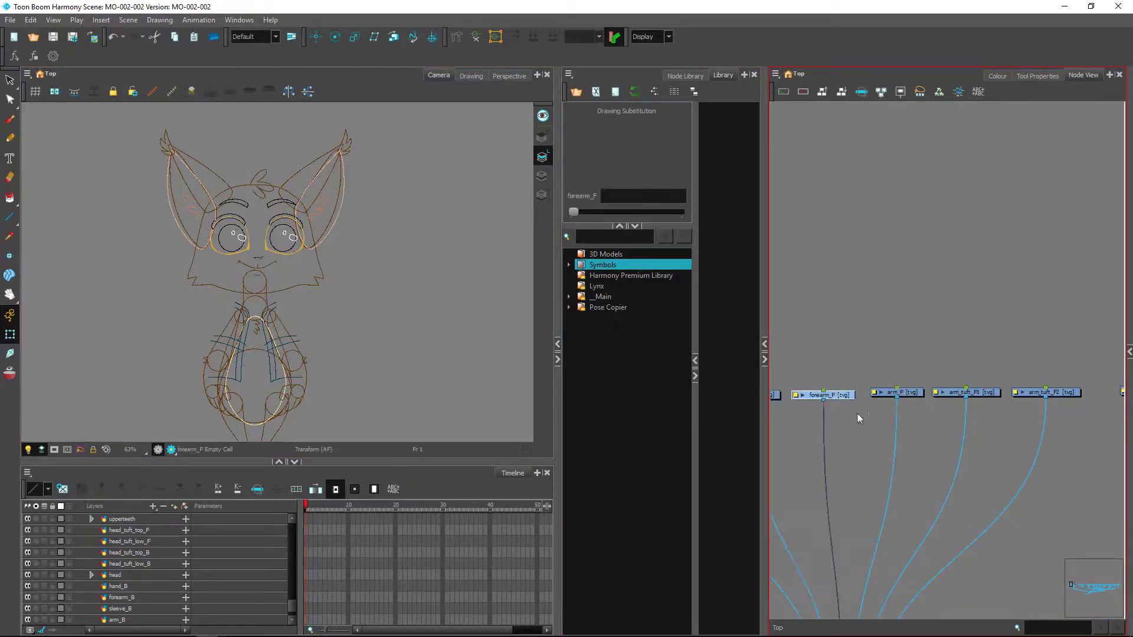
click(904, 394)
click(980, 395)
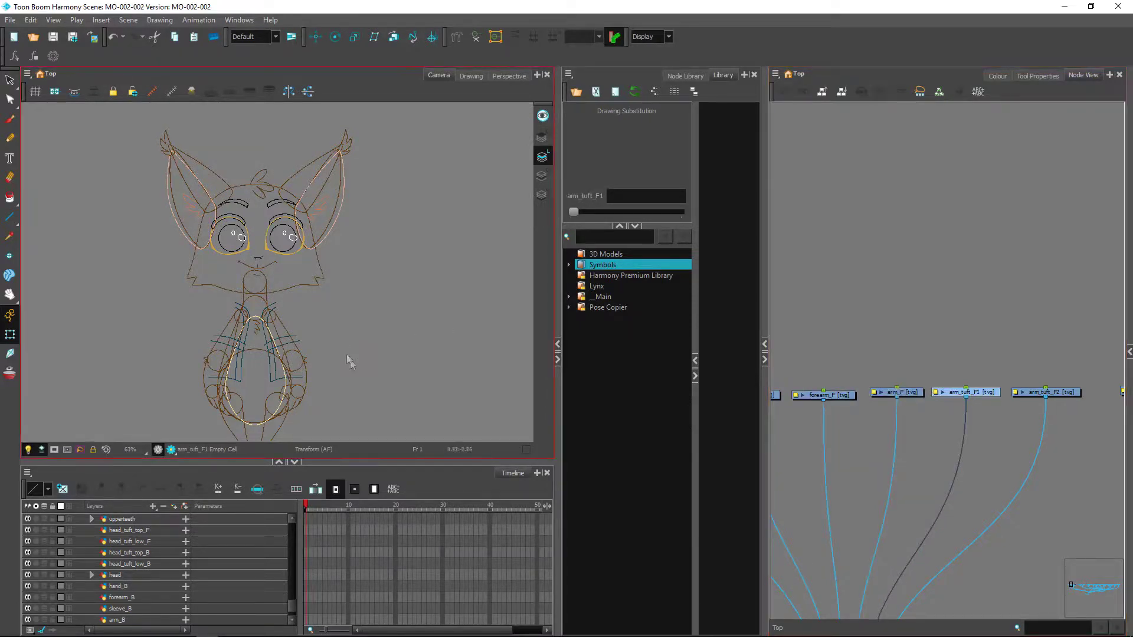
scroll(349, 360, up, 1)
click(342, 388)
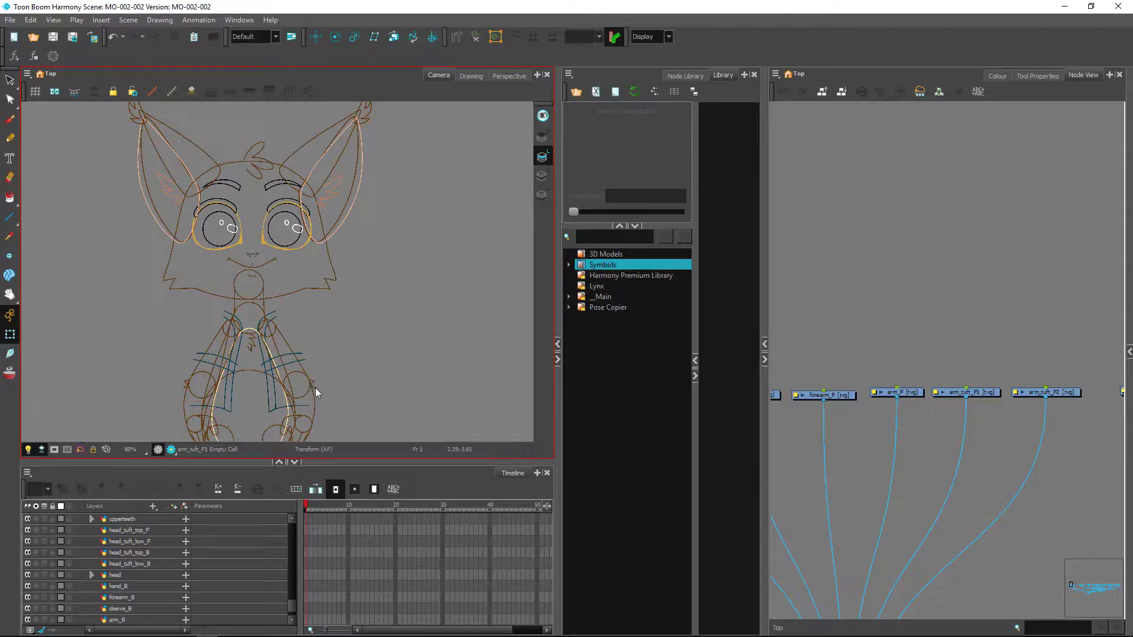
Look through the back arm nodes, including arm_tuft_B1 and arm_tuft_B2, and inspect eyebrow_F and eyebrow_B against the face sketch.
drag(1045, 387, 840, 404)
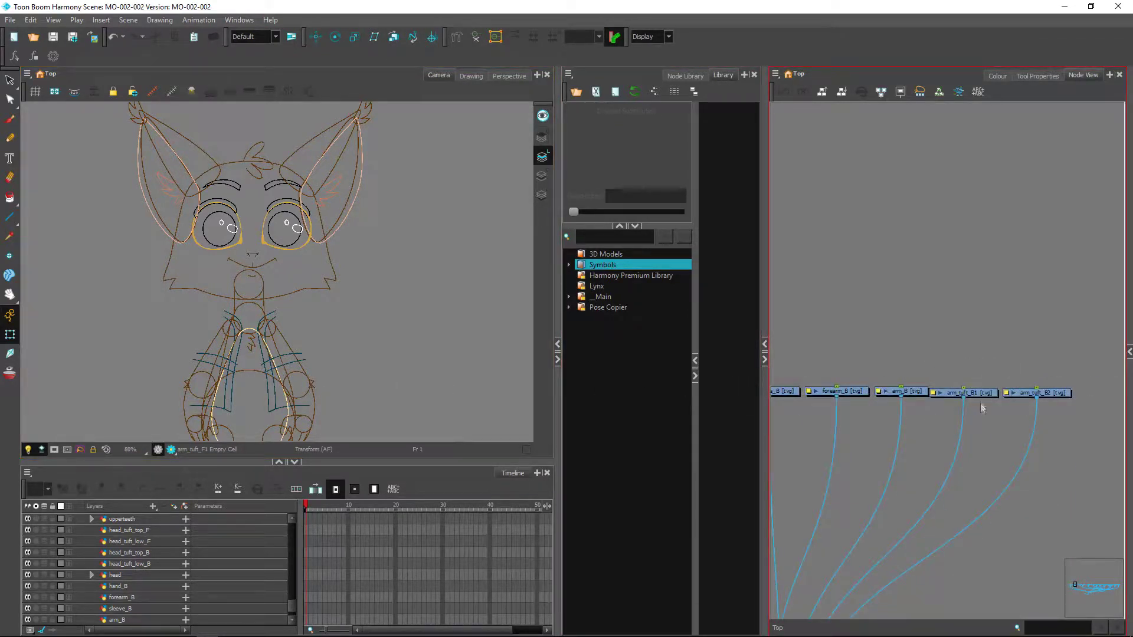
drag(1089, 402, 793, 403)
drag(1003, 405, 850, 409)
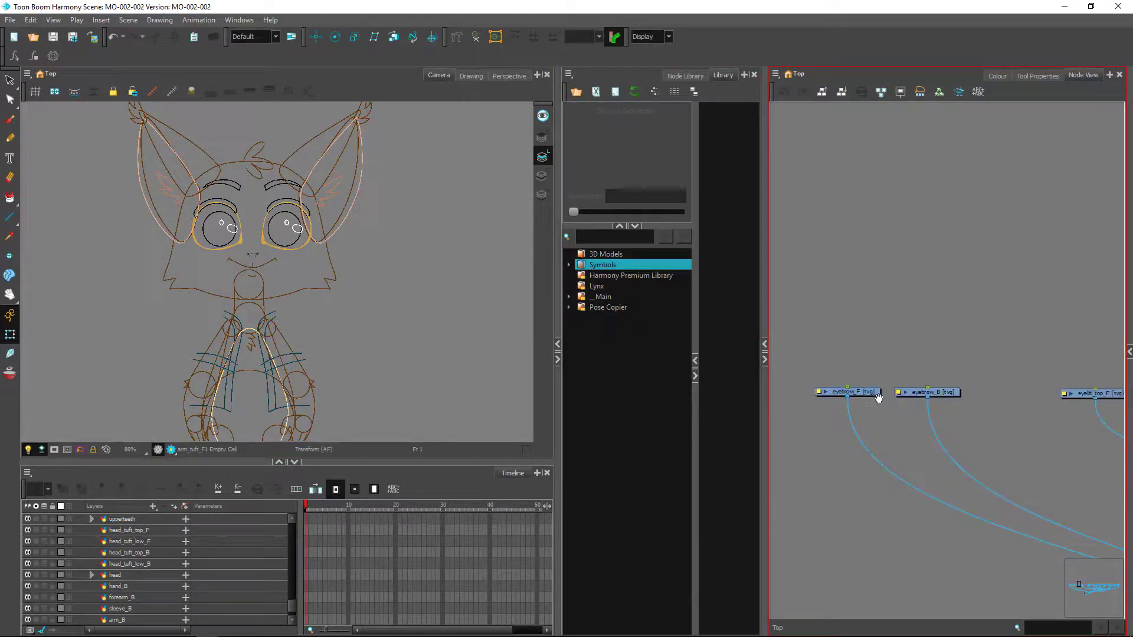
drag(389, 236, 416, 336)
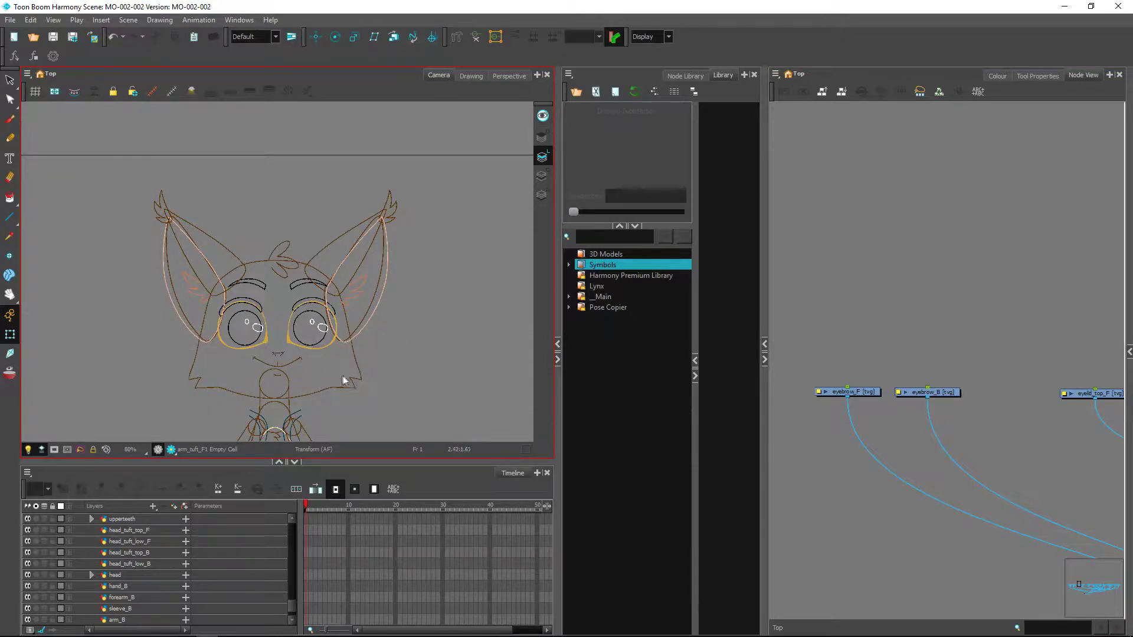
click(817, 418)
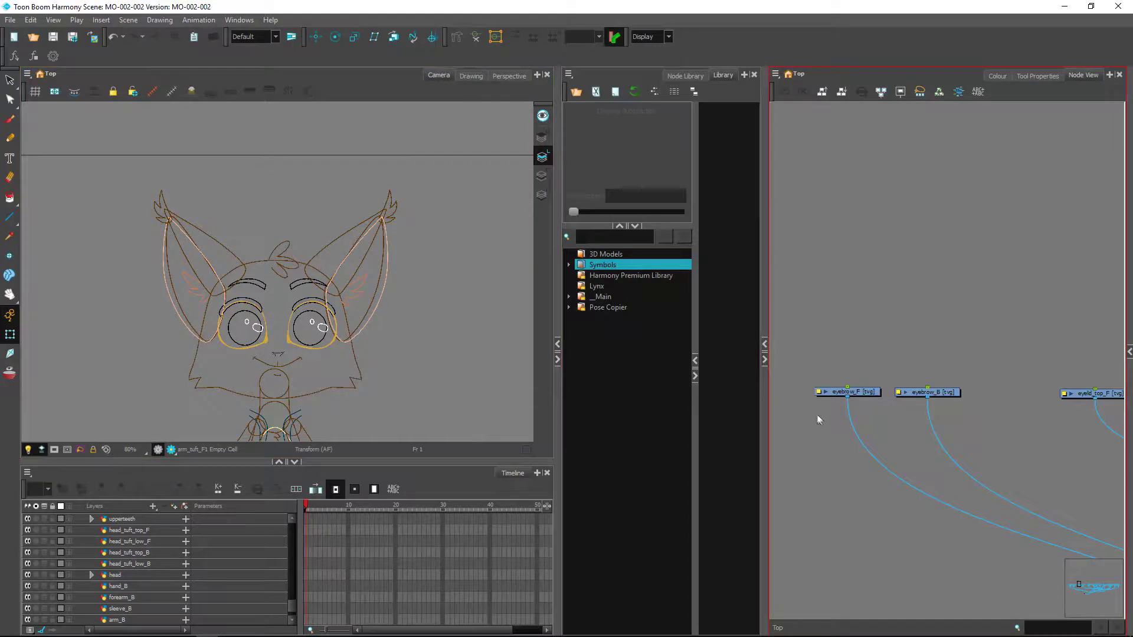
click(861, 391)
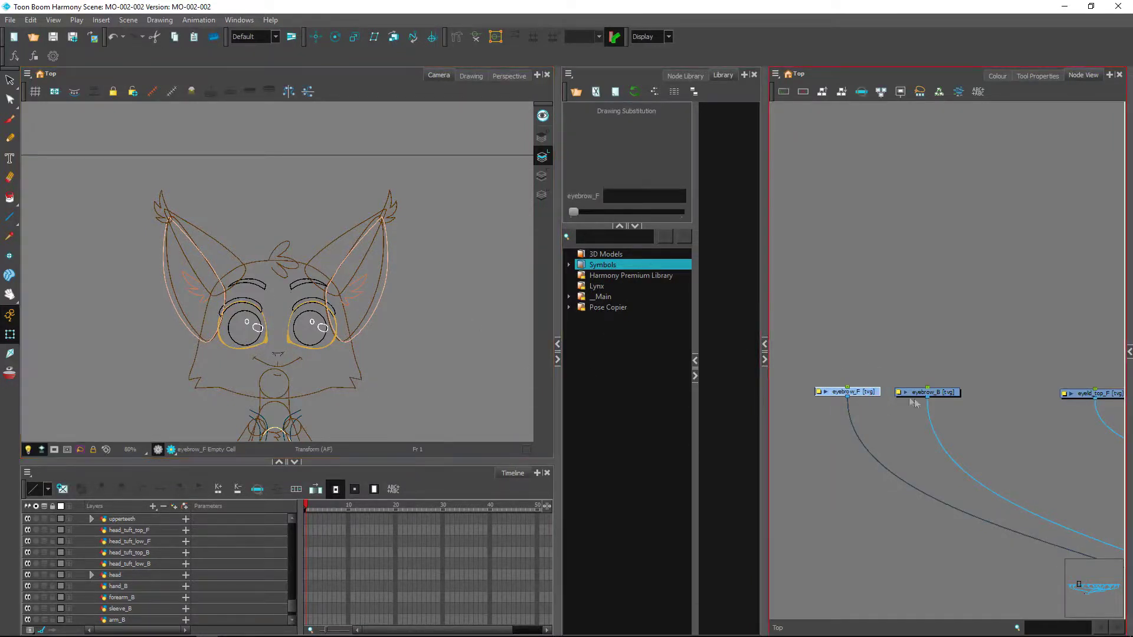
click(952, 394)
Inspect the front eye nodes eyelid_top_F, pupil_hl_F, pupil_F and eye_F alongside a close view of the sketched eyes.
drag(1104, 429, 872, 415)
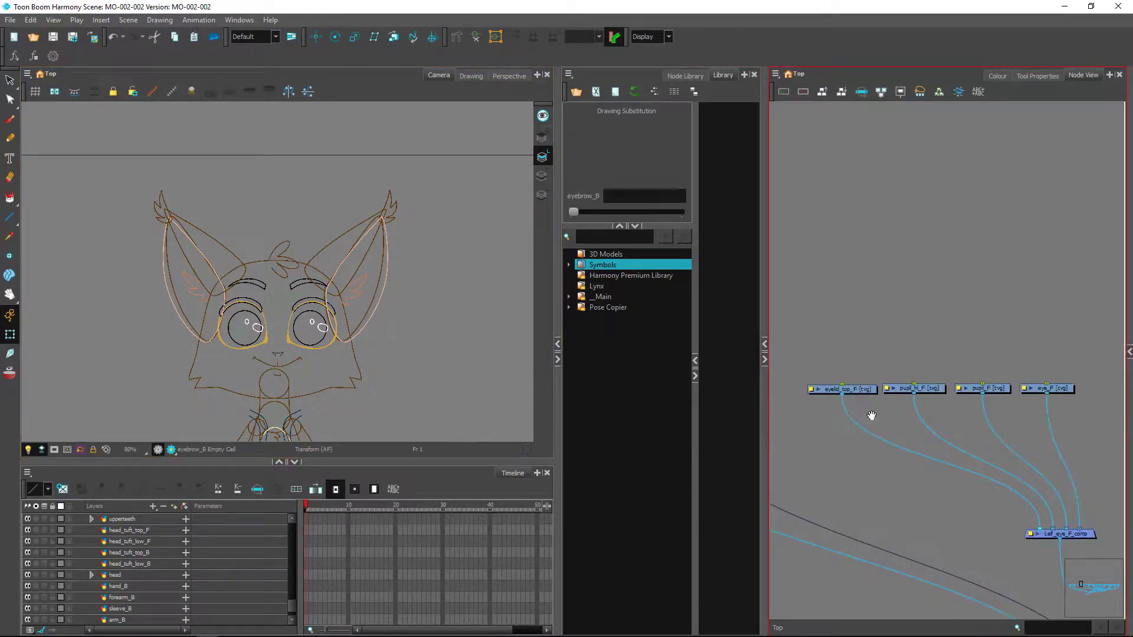
drag(1102, 508, 939, 477)
drag(873, 497, 1020, 503)
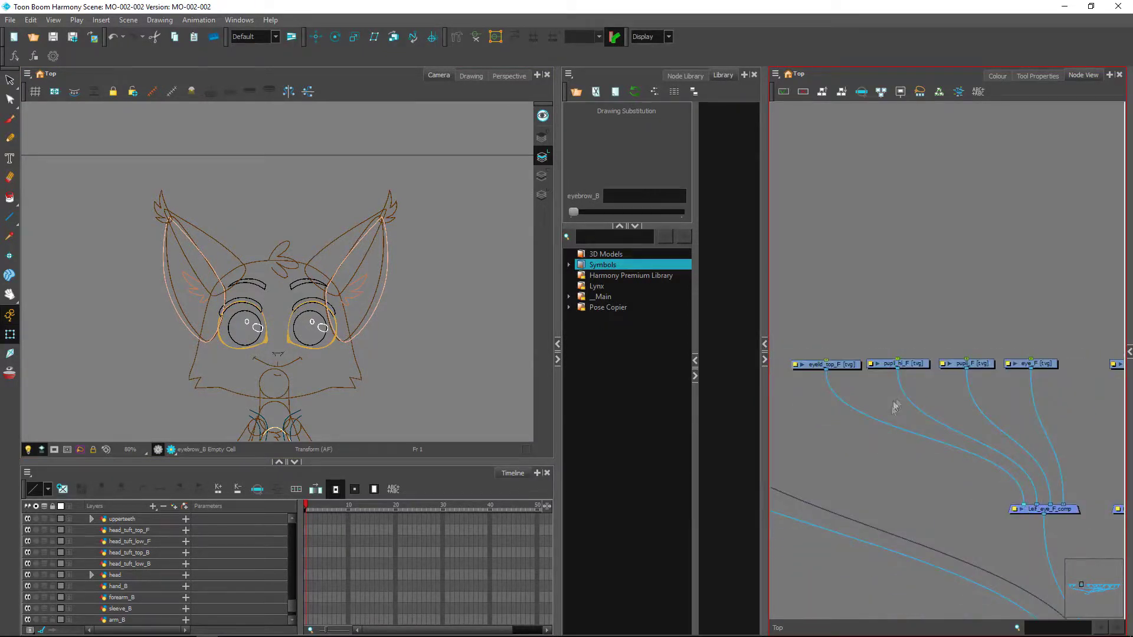
click(894, 462)
click(841, 367)
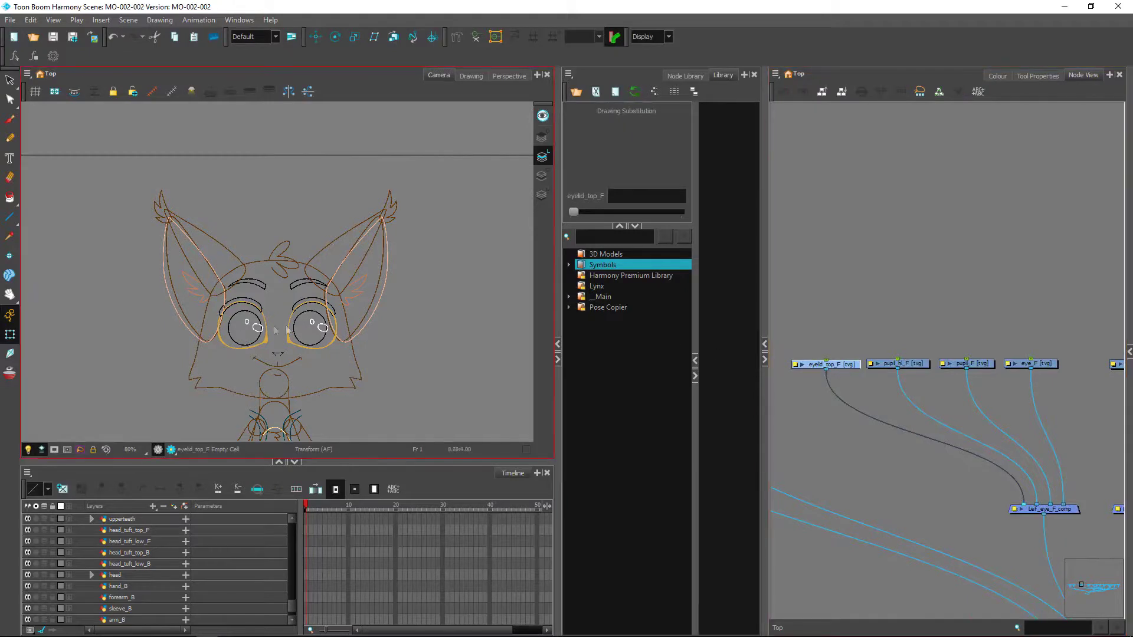
key(2)
key(2)
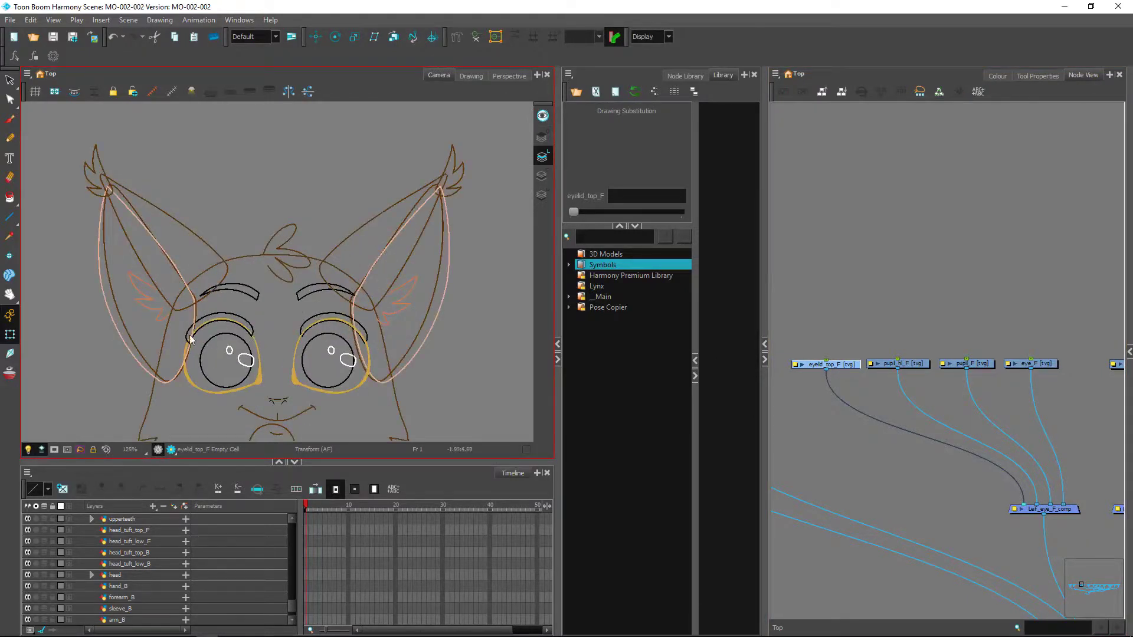
click(912, 365)
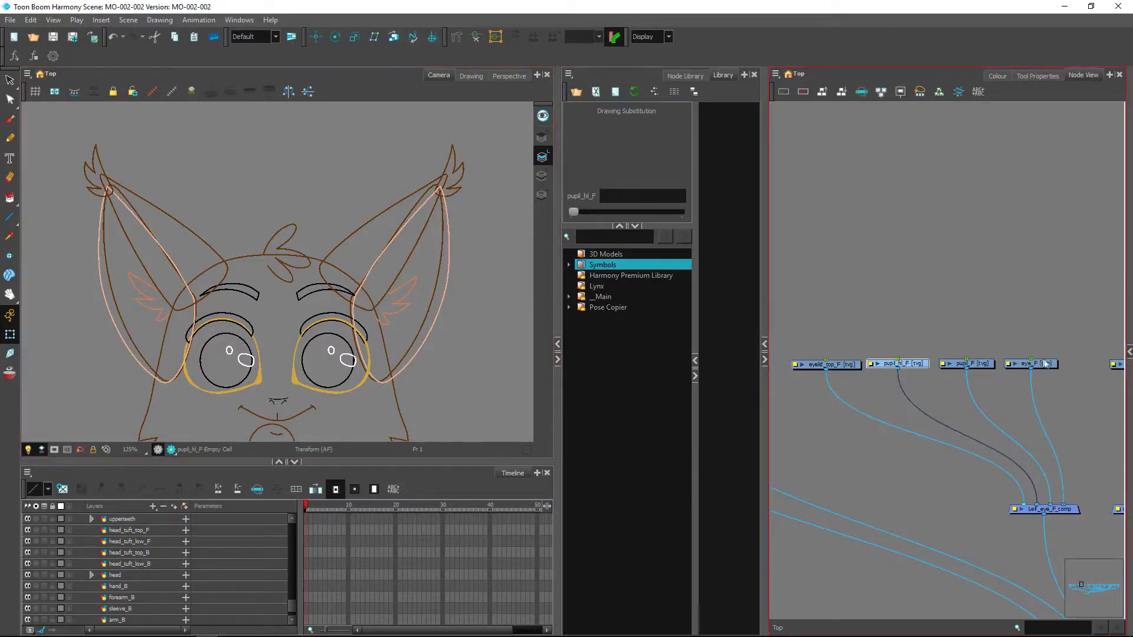
click(970, 364)
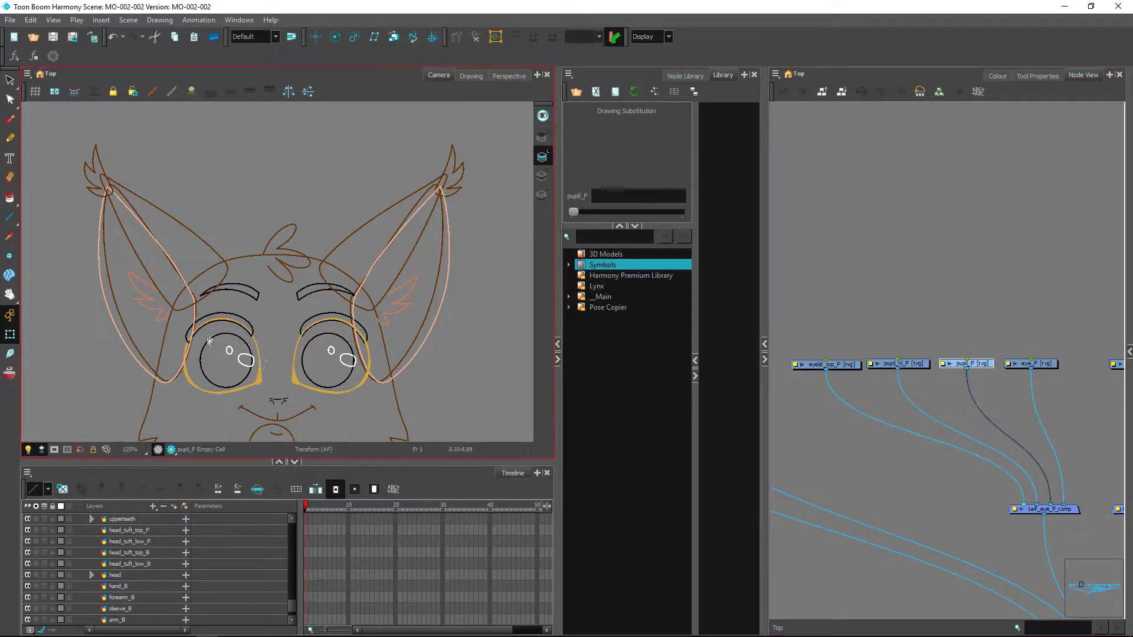
click(1042, 366)
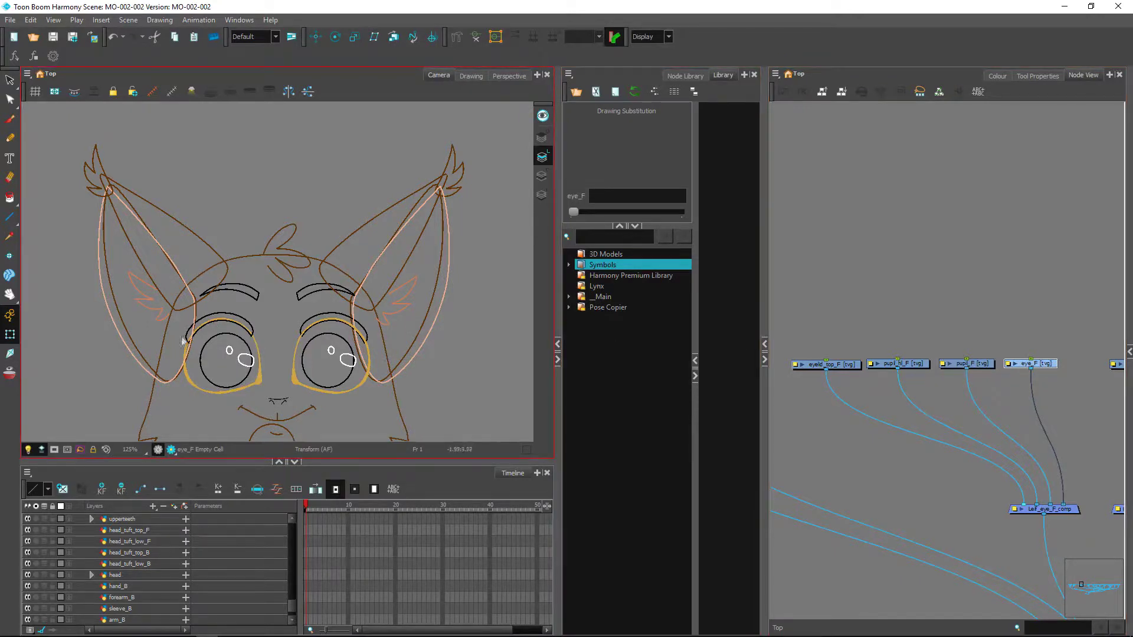
Look across the node network from the front eye group to the mouth composite and its connected drawing nodes.
drag(1032, 382, 742, 380)
drag(970, 385, 857, 393)
click(858, 393)
scroll(944, 426, down, 2)
drag(996, 483, 892, 418)
drag(902, 527, 916, 472)
click(946, 466)
scroll(868, 407, down, 1)
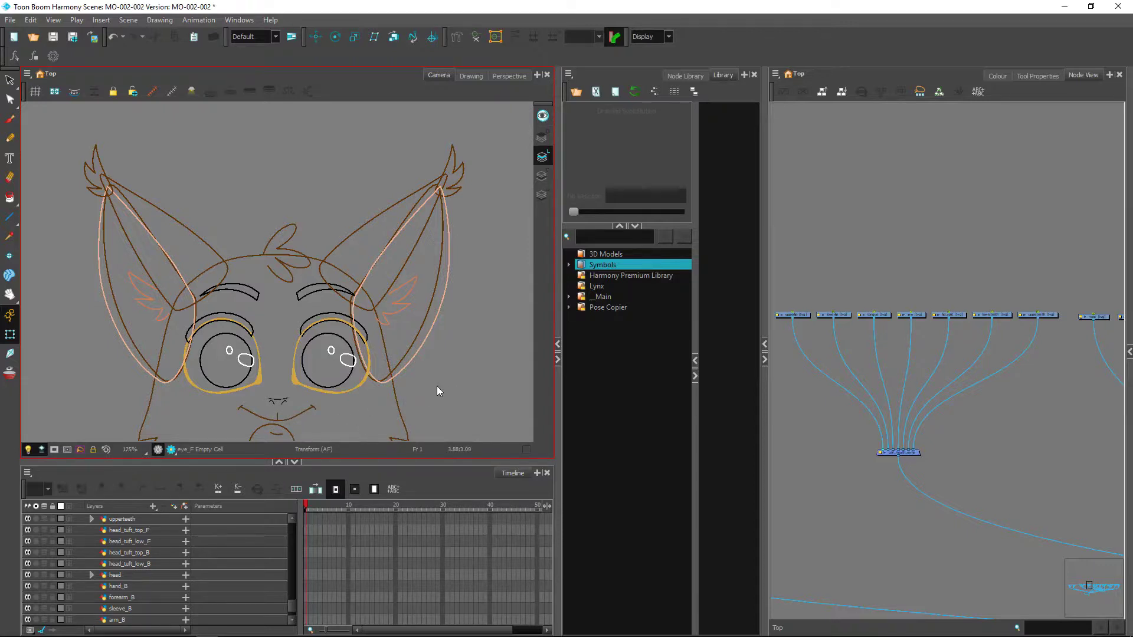
scroll(851, 350, up, 1)
drag(863, 355, 957, 379)
scroll(957, 379, up, 2)
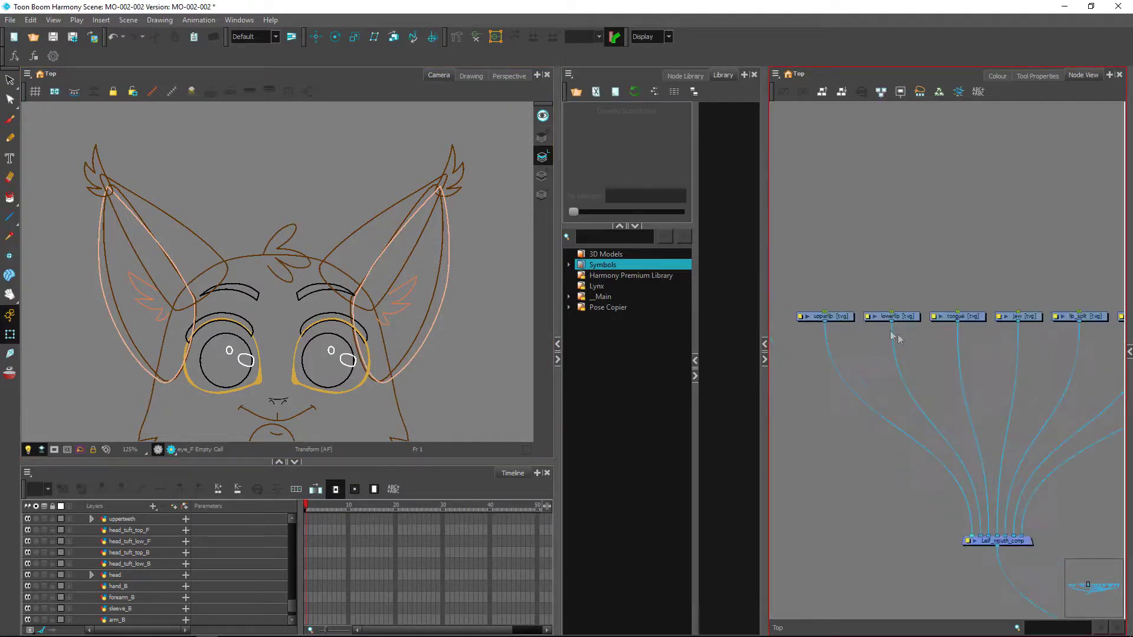
Inspect the upperlip and lowerlip nodes of the mouth group by selecting each in turn.
click(840, 318)
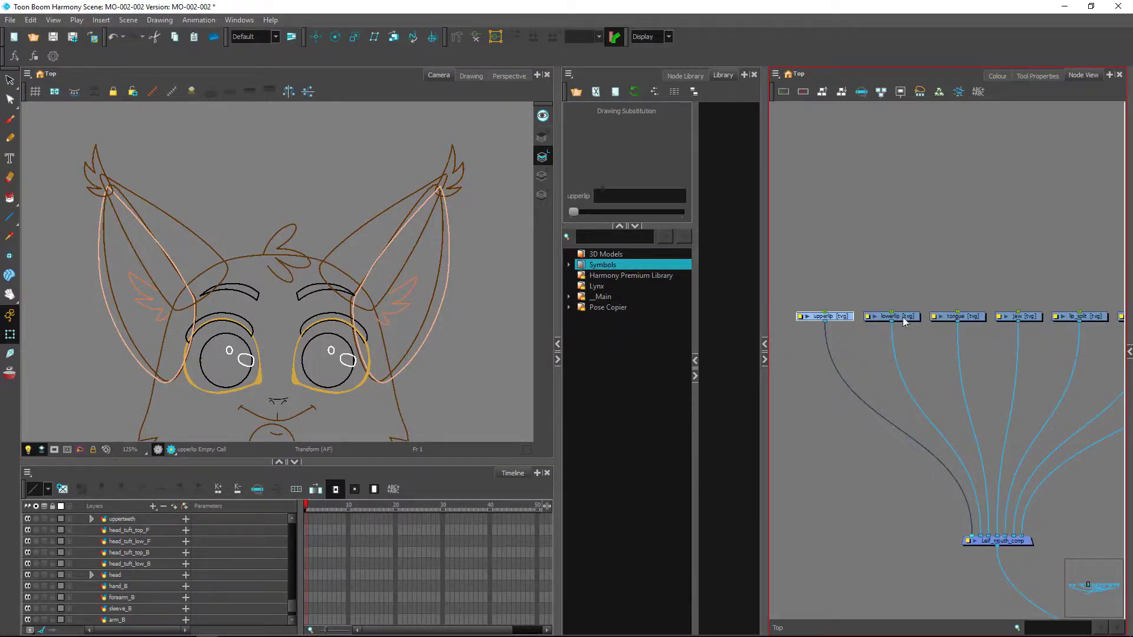
click(901, 317)
click(845, 319)
click(908, 318)
Inspect the tongue, jaw, lip_split and upperteeth nodes of the mouth group against the sketched mouth.
drag(987, 326, 887, 344)
click(882, 336)
click(936, 335)
click(995, 337)
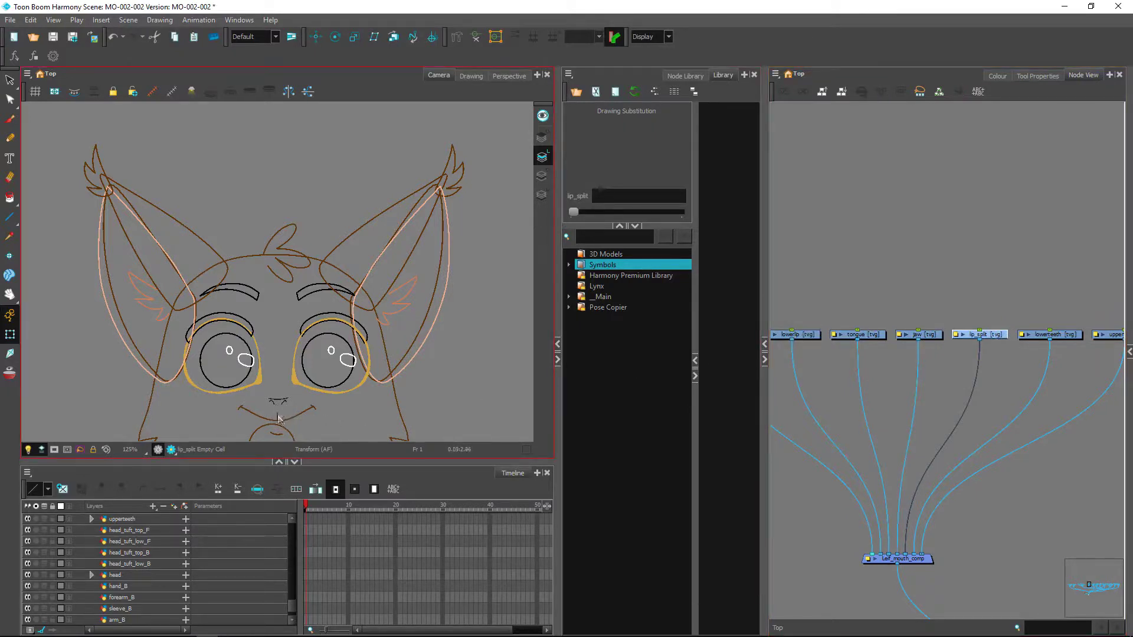
drag(1062, 342, 900, 354)
click(980, 348)
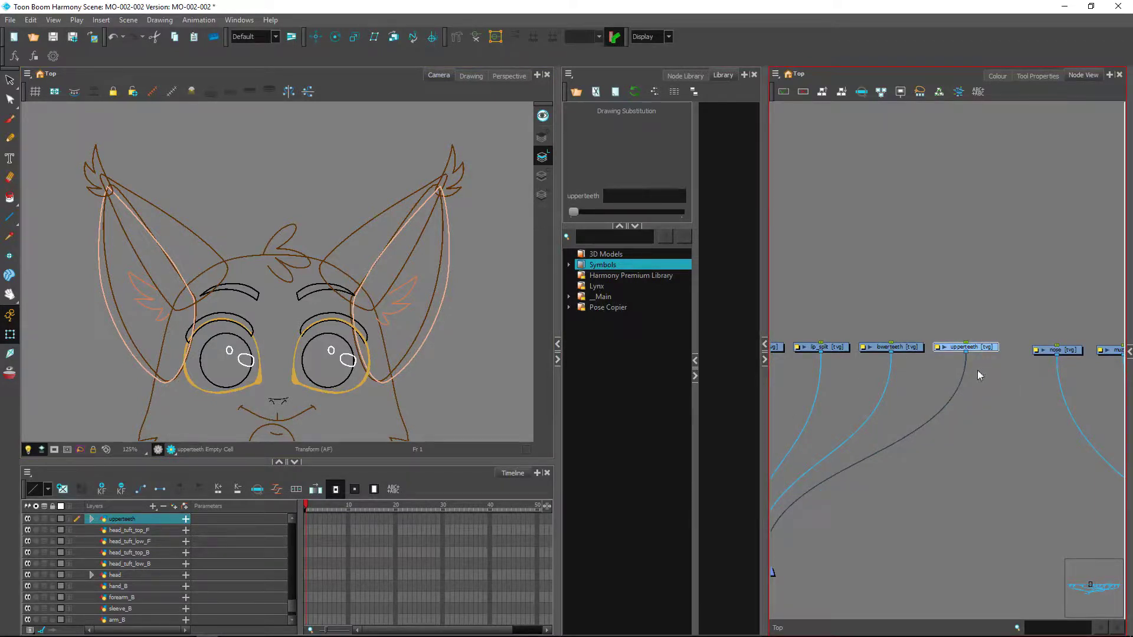
click(984, 323)
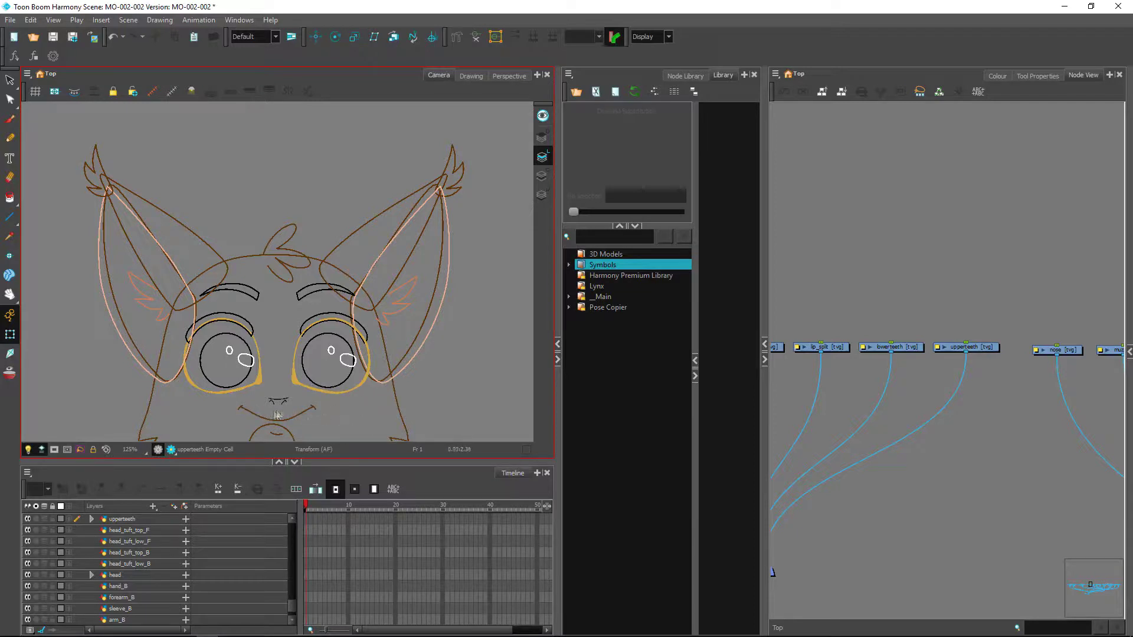
Inspect the nose and muzzle nodes by selecting each in turn against the sketched face.
drag(990, 412, 833, 406)
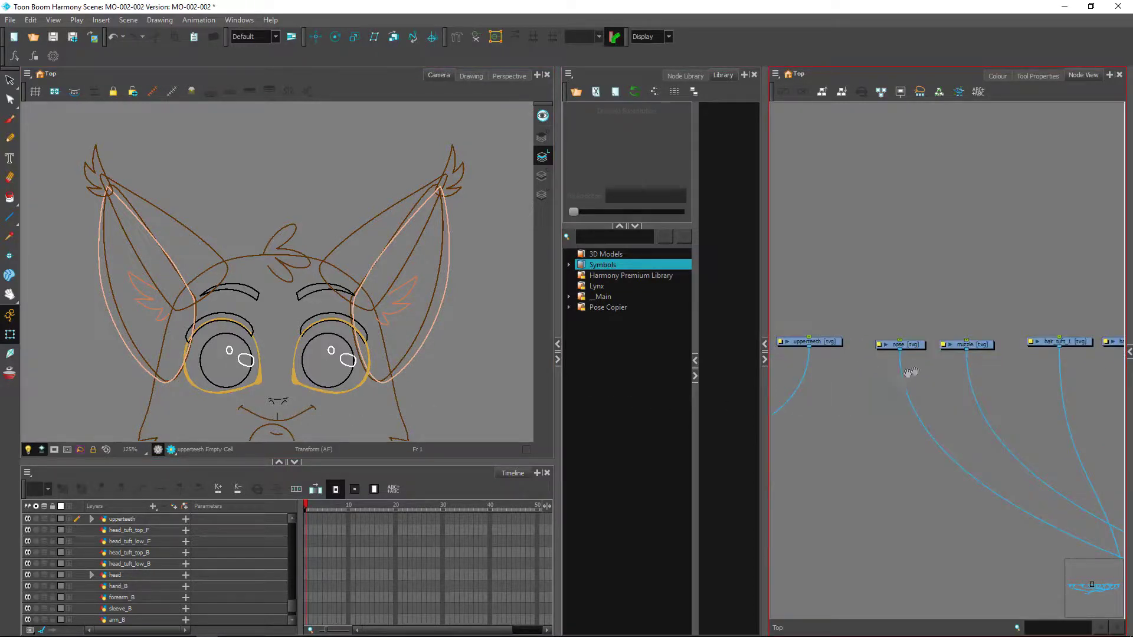
drag(948, 385, 897, 356)
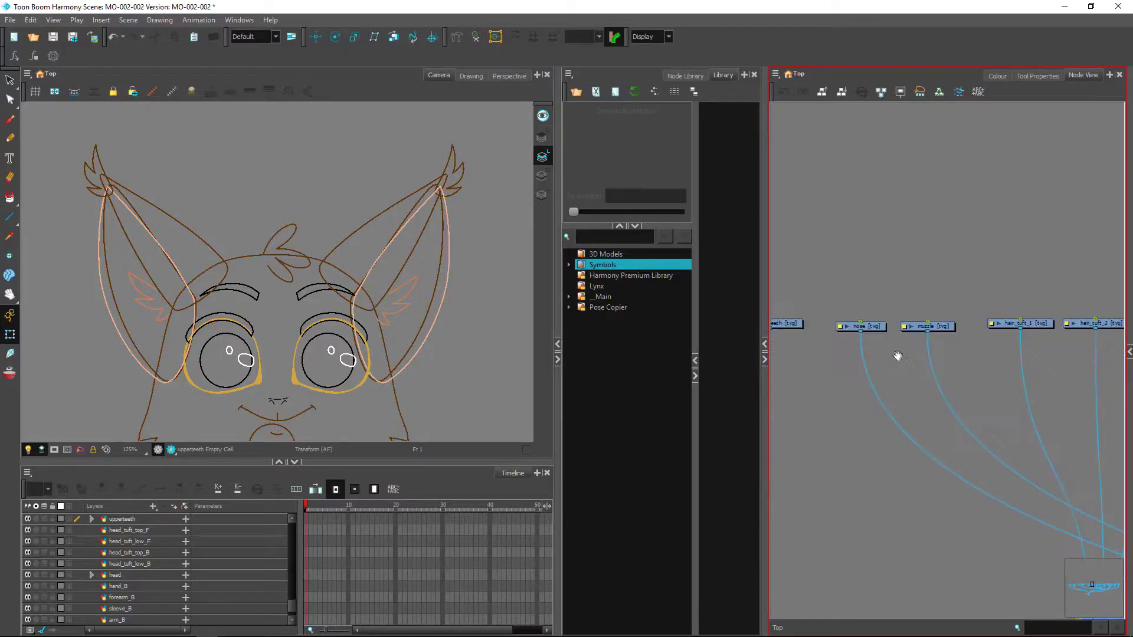
click(872, 329)
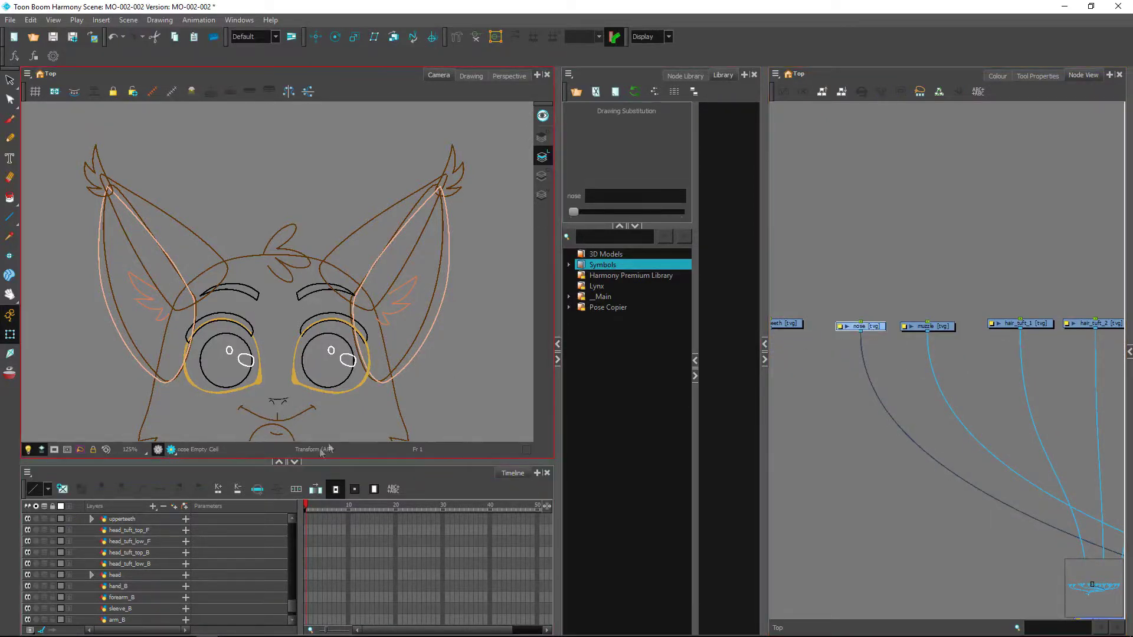
click(942, 328)
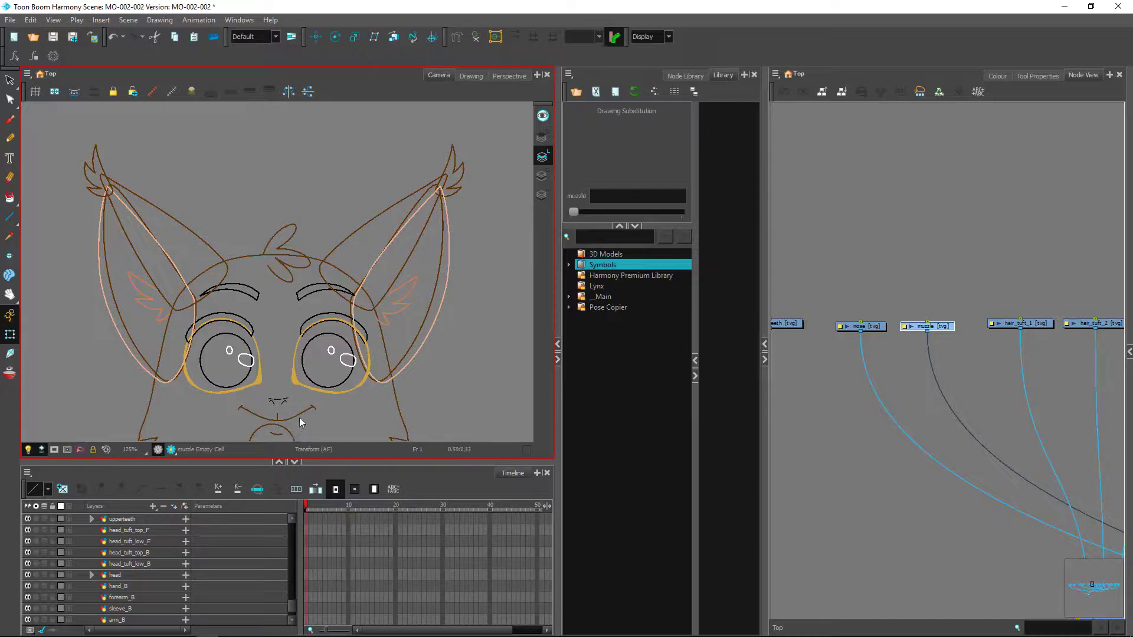
scroll(332, 394, down, 2)
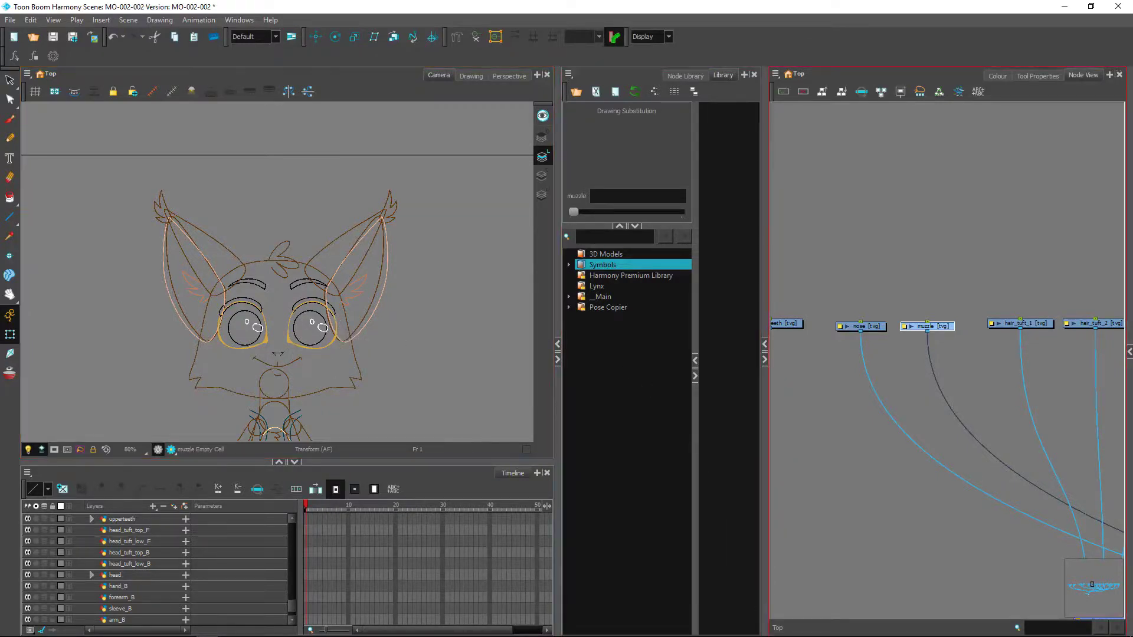
Enable the Leif_Design reference node and view the character's muzzle in the coloured side view.
scroll(938, 483, down, 3)
drag(915, 559, 1080, 410)
drag(860, 516, 958, 525)
key(a)
click(994, 498)
scroll(352, 177, down, 3)
drag(353, 172, 419, 383)
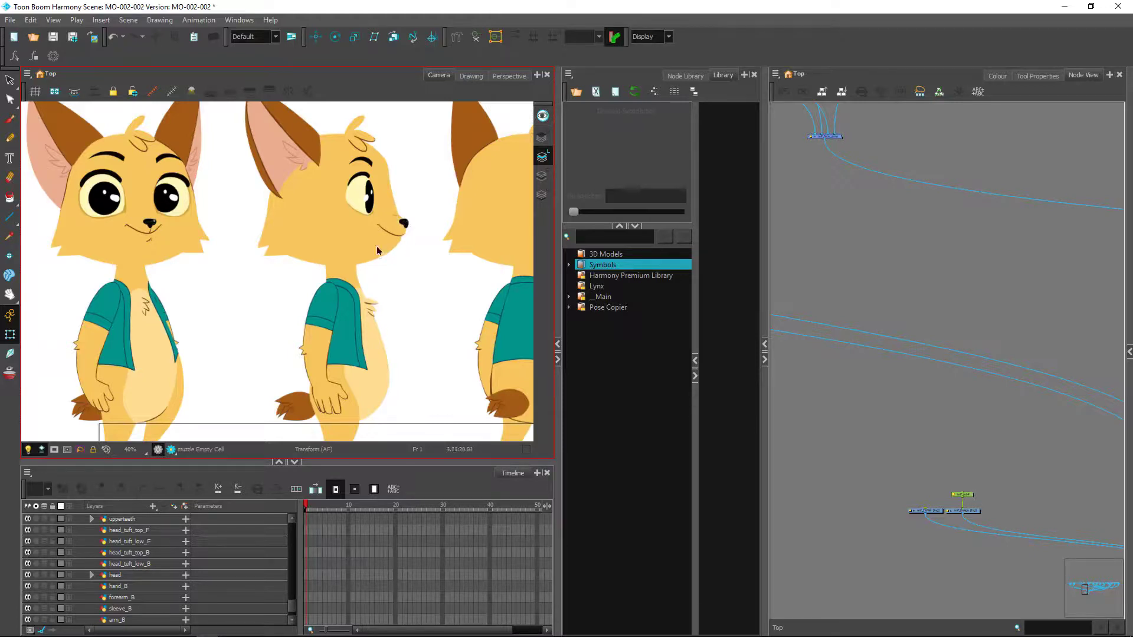
Disable the Leif_Design reference node and look across the network to the hair_tuft_1, hair_tuft_2 and hair_tuft_3 nodes.
click(976, 511)
click(994, 365)
drag(994, 198, 842, 435)
drag(920, 265, 815, 364)
drag(1008, 356, 847, 433)
scroll(974, 389, up, 4)
drag(991, 417, 843, 414)
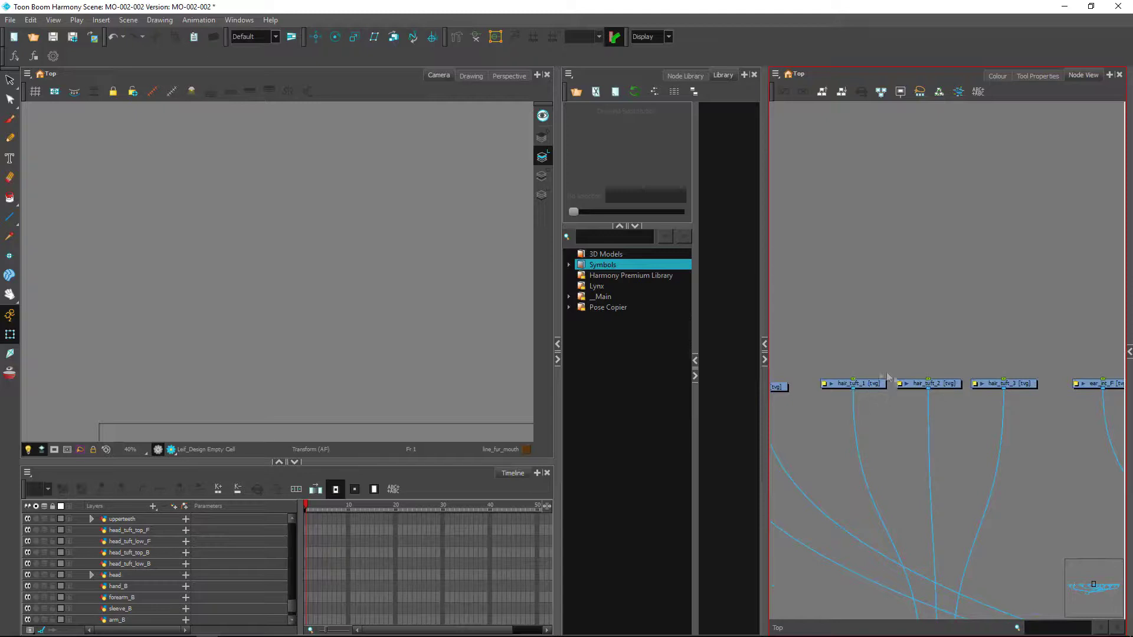
Enable the Leif_Design reference node again and view the hair tufts on the coloured heads.
scroll(938, 382, down, 1)
scroll(951, 395, down, 6)
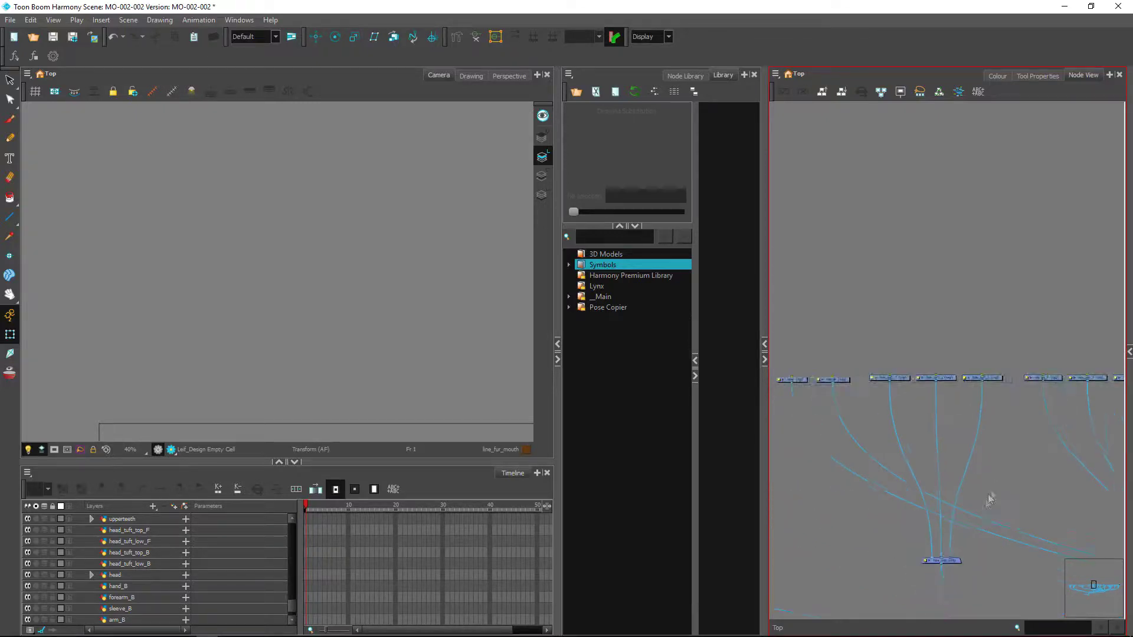
scroll(997, 459, up, 5)
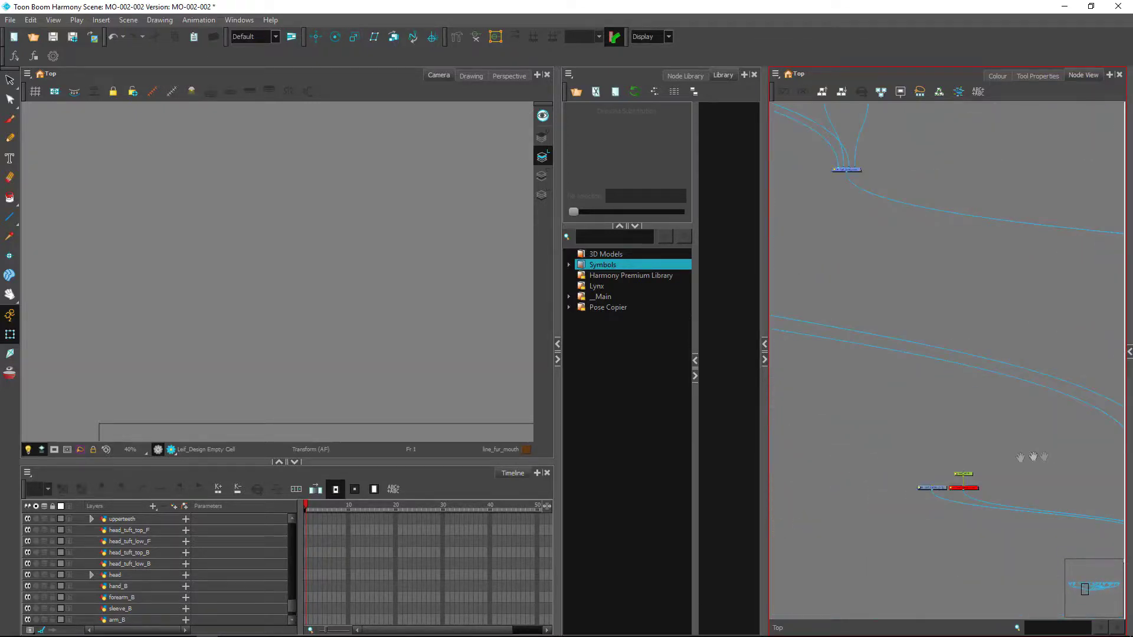
click(964, 487)
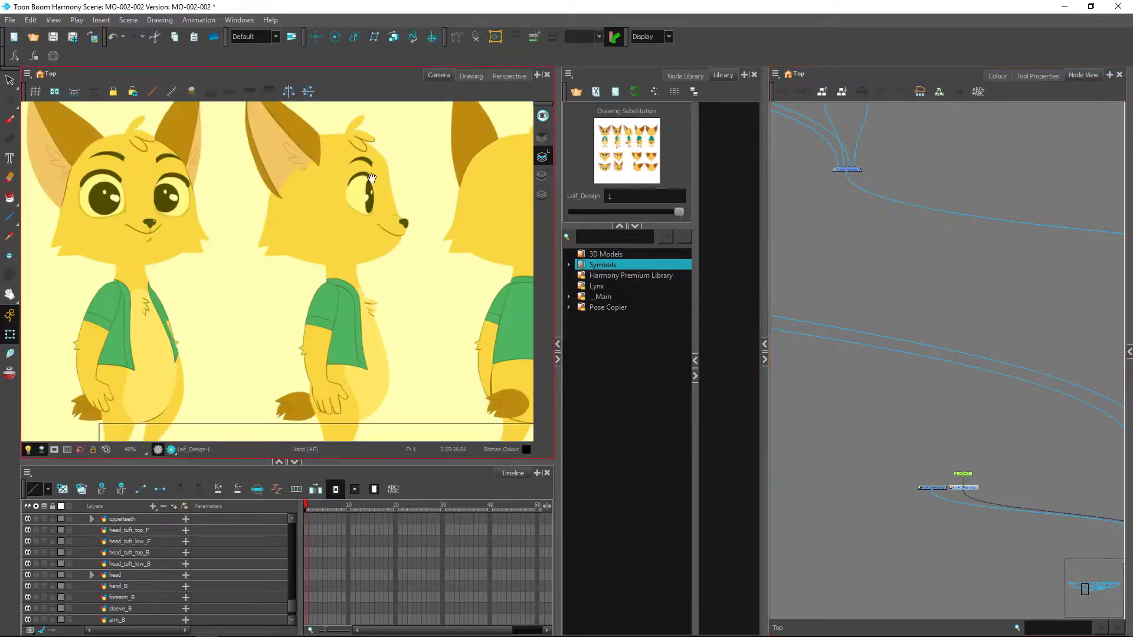
drag(371, 181, 353, 357)
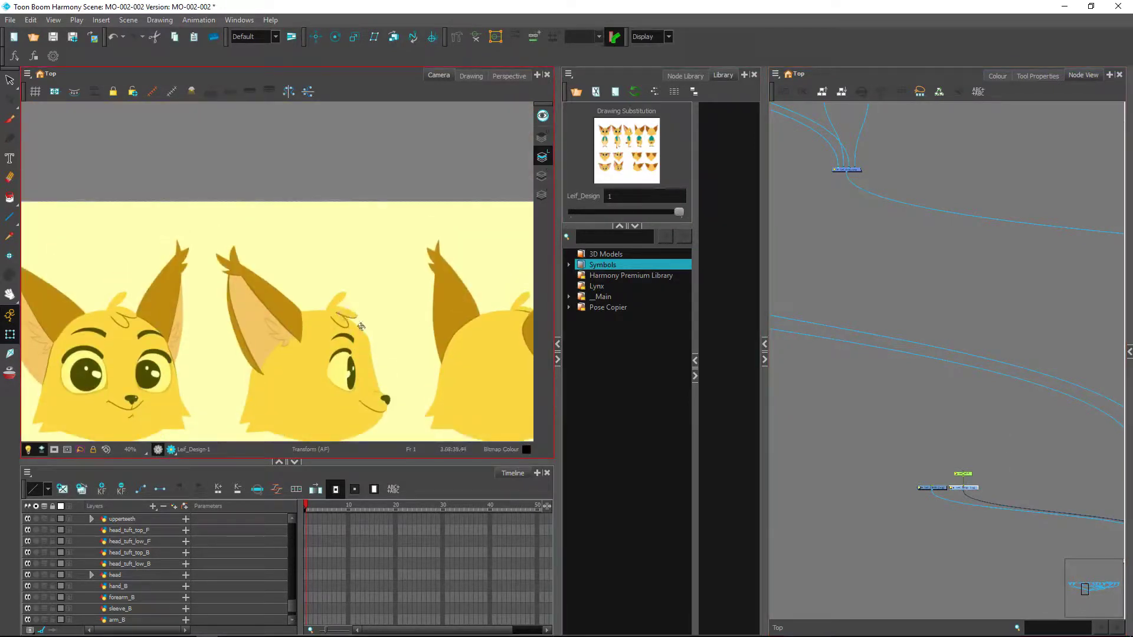
Inspect the ear_int_F node of the front ear group against a close view of the design's inner ears.
click(930, 285)
drag(944, 205, 892, 439)
drag(1094, 316, 966, 382)
scroll(965, 374, up, 3)
drag(1069, 314, 906, 391)
click(895, 353)
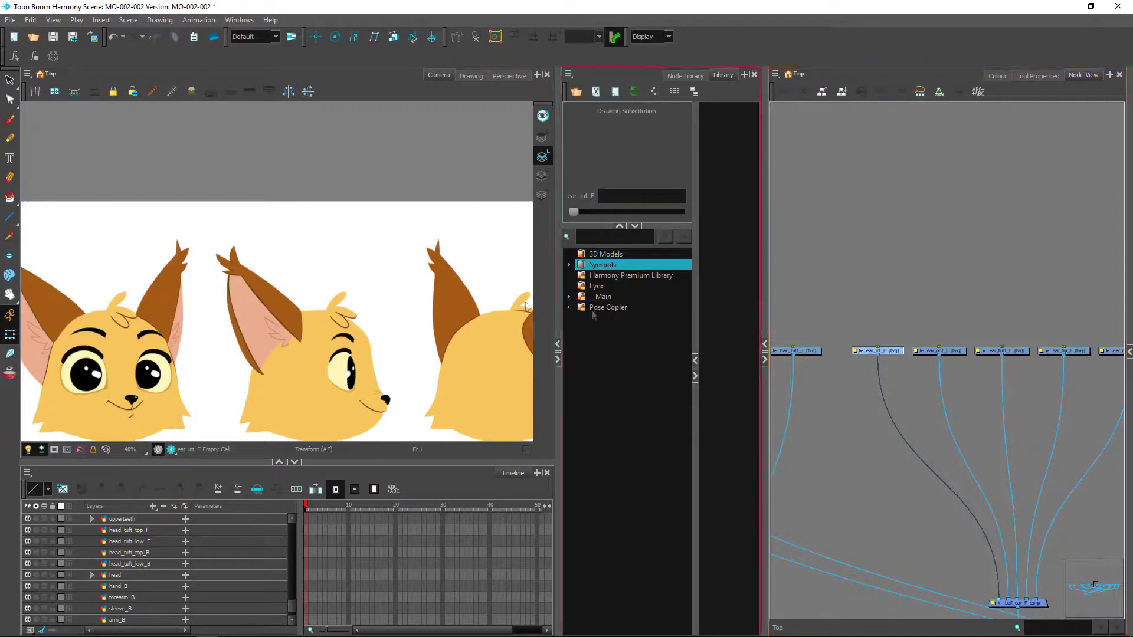
drag(167, 355, 405, 340)
key(2)
key(2)
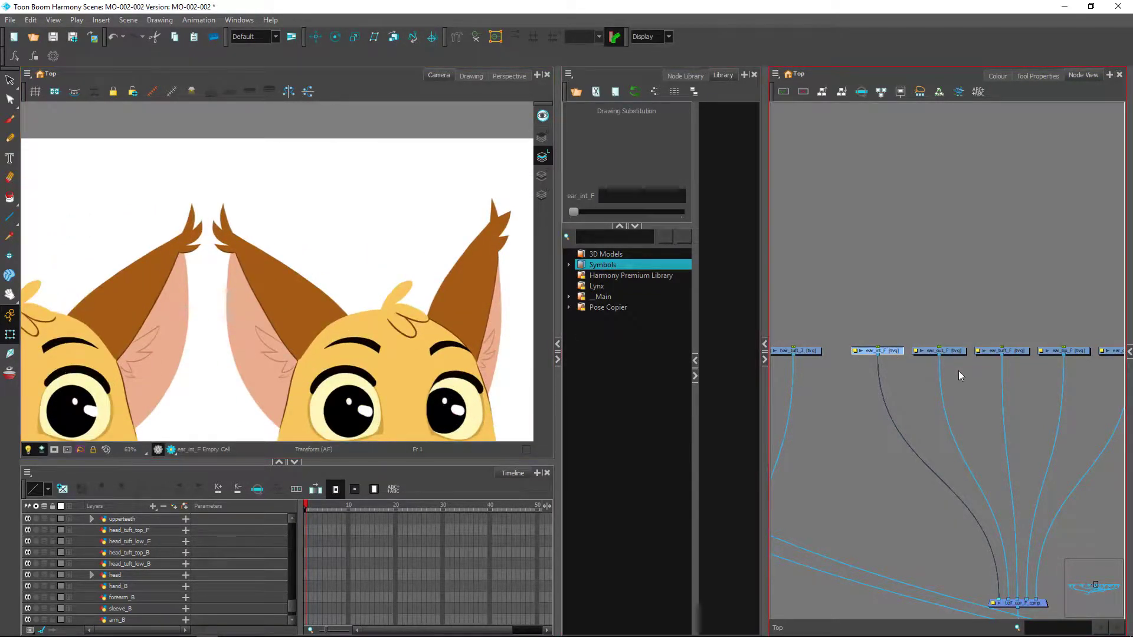
click(908, 367)
click(891, 353)
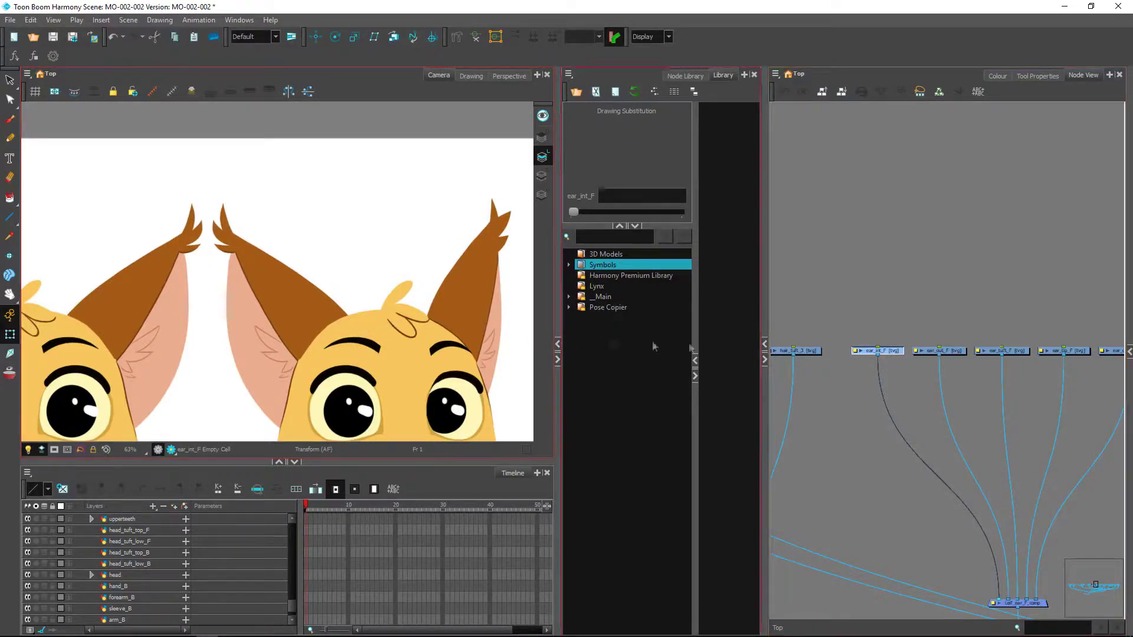
Inspect the ear_out_F, ear_tuft_F, ear_tip_F and ear_out_rear_F nodes against the coloured ears.
click(951, 351)
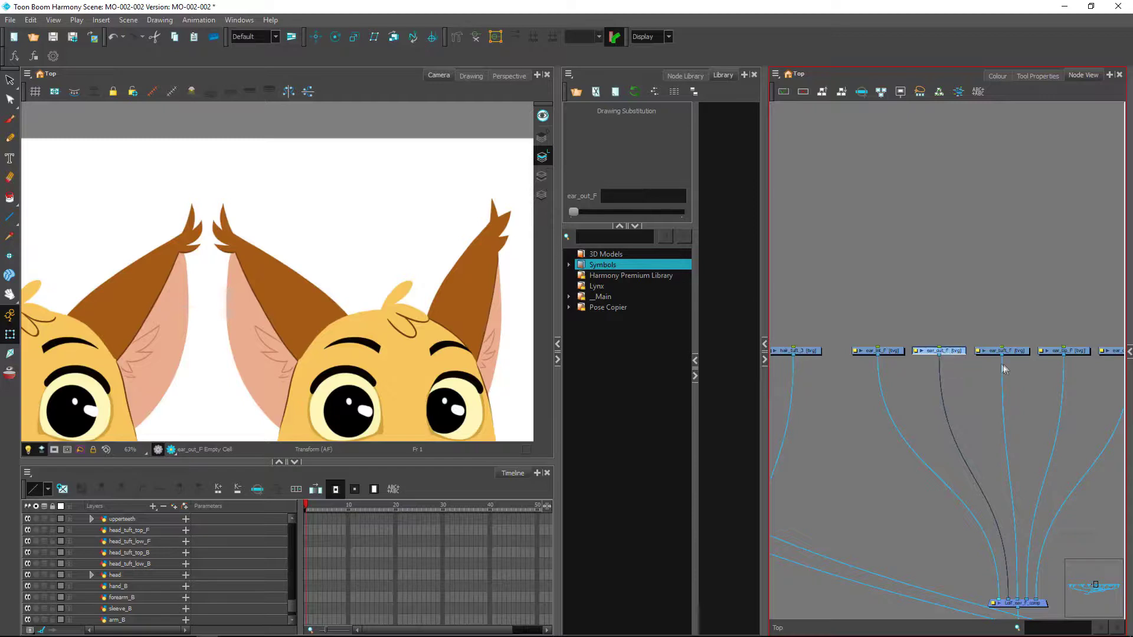
drag(1000, 365, 913, 362)
click(918, 354)
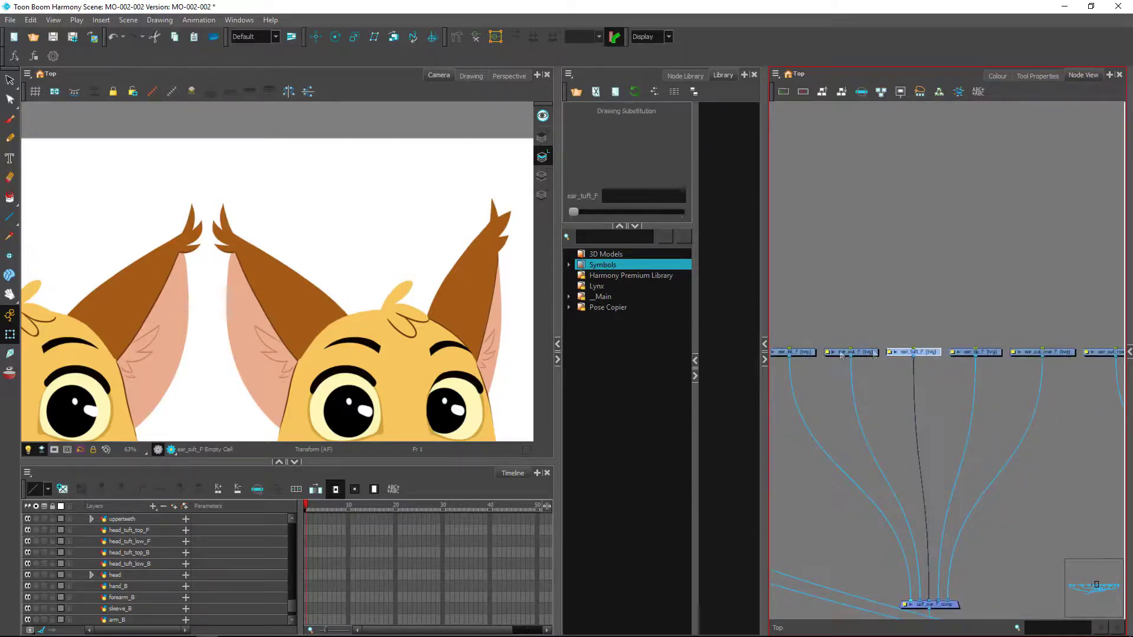
click(229, 240)
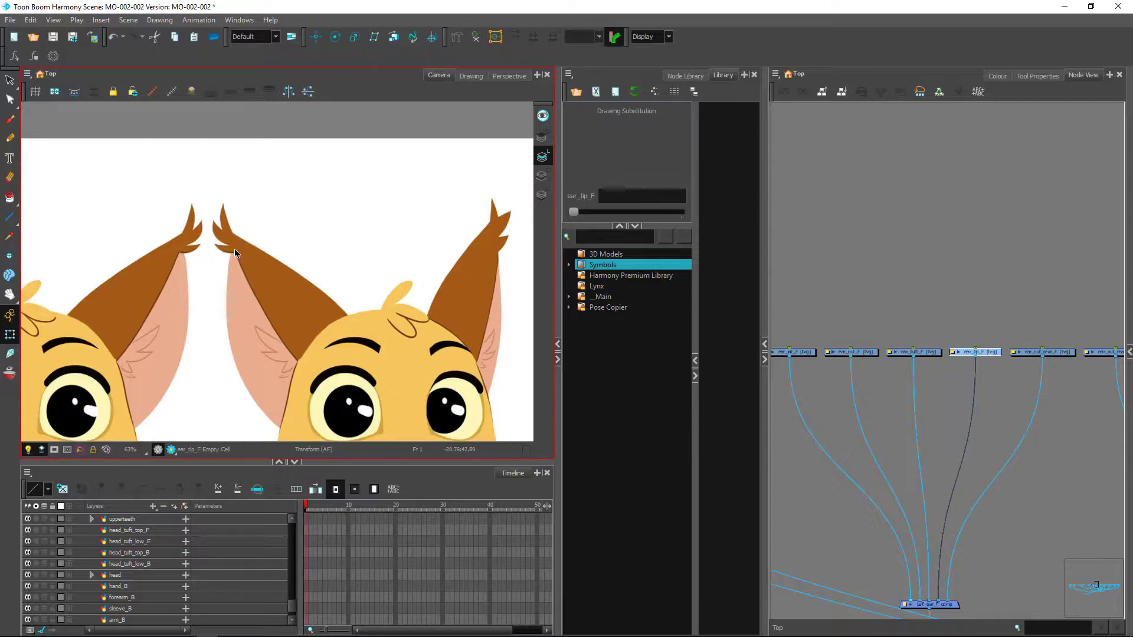
click(946, 389)
click(1055, 351)
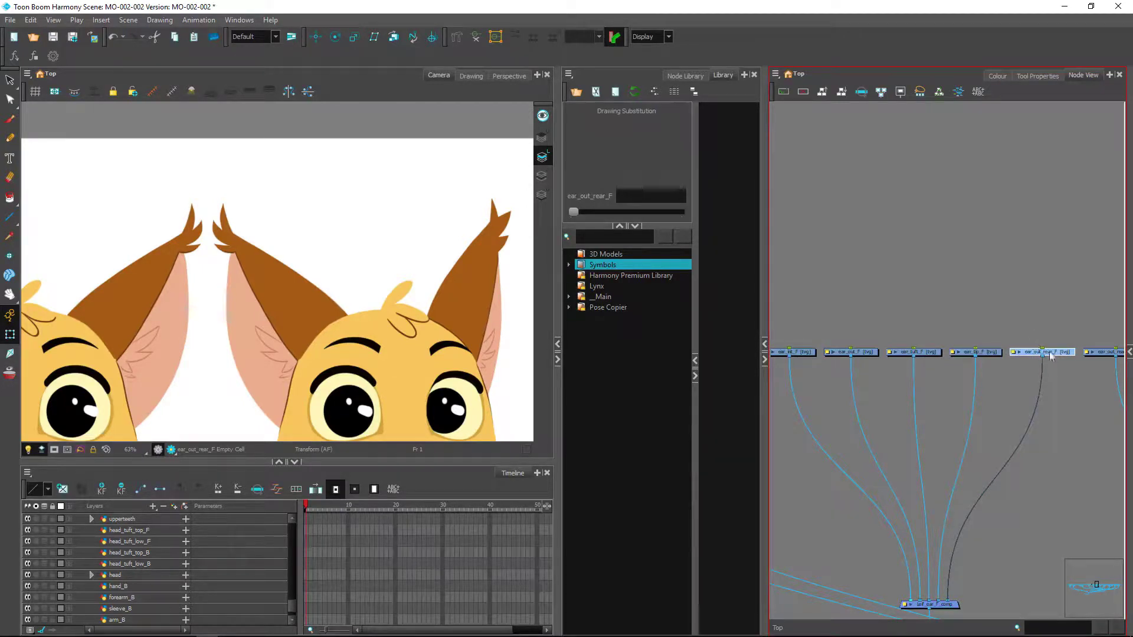
scroll(273, 306, down, 1)
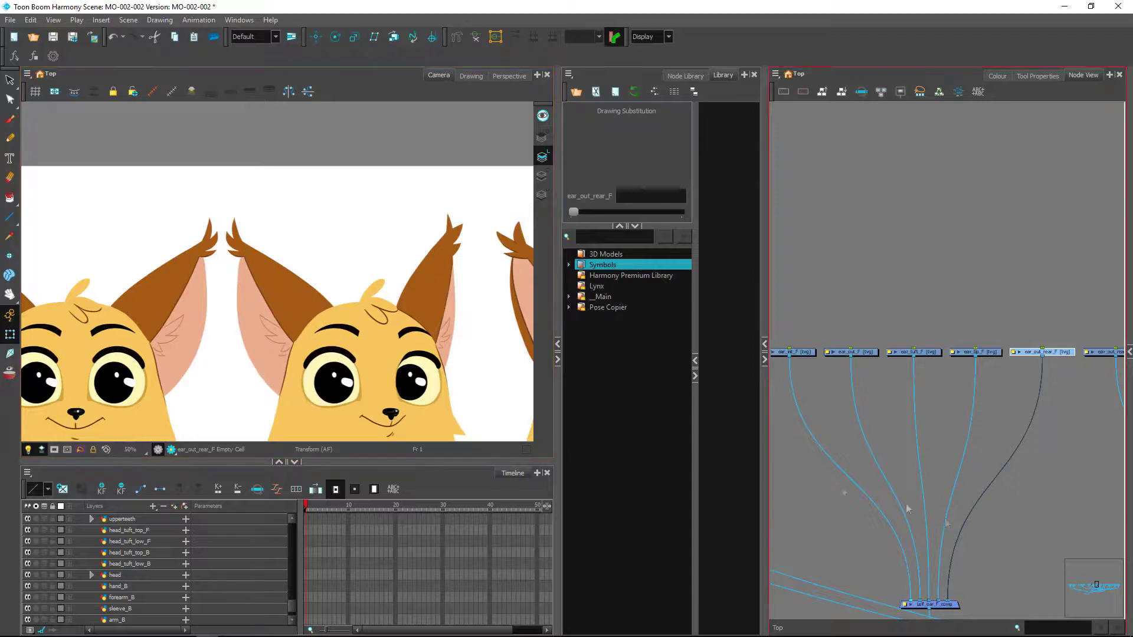
Select the Leif_CLEAN drawing node beside the design reference and activate the Select tool.
drag(879, 564, 1006, 326)
drag(926, 470, 1087, 331)
drag(959, 453, 1085, 396)
drag(849, 515, 1085, 440)
drag(981, 501, 978, 450)
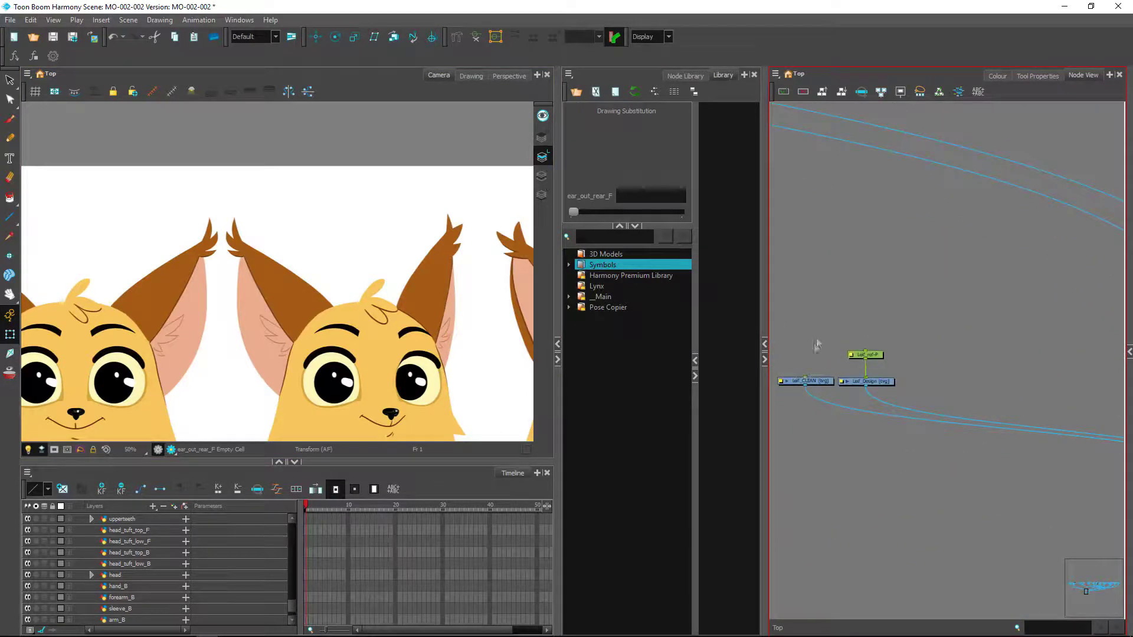
click(819, 382)
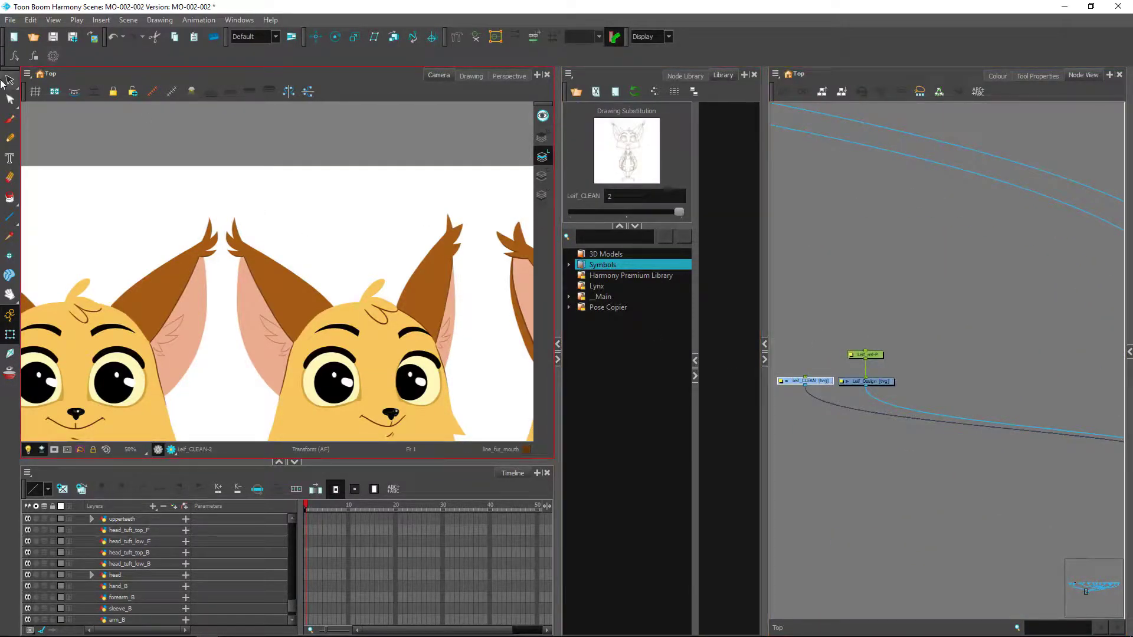
click(10, 80)
Examine the ear construction in the Leif_CLEAN sketch up close, with the sketch selected by the Transform tool.
key(1)
key(1)
key(1)
key(1)
key(1)
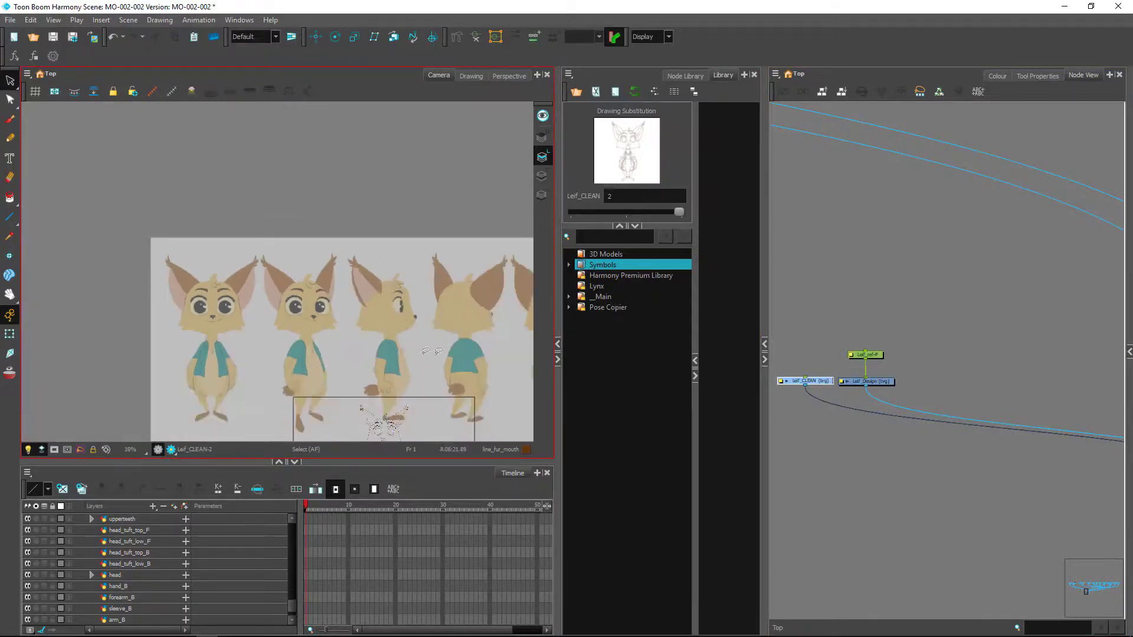
drag(420, 375, 356, 255)
key(2)
key(2)
key(2)
key(2)
key(2)
key(2)
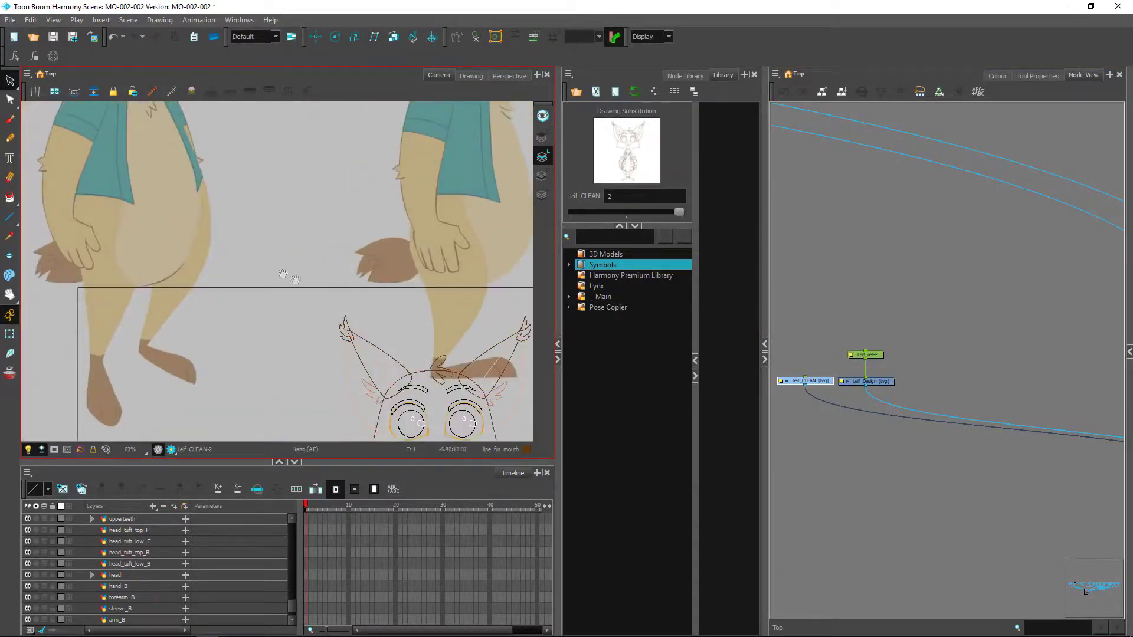
drag(334, 306, 227, 212)
key(2)
key(2)
key(2)
key(2)
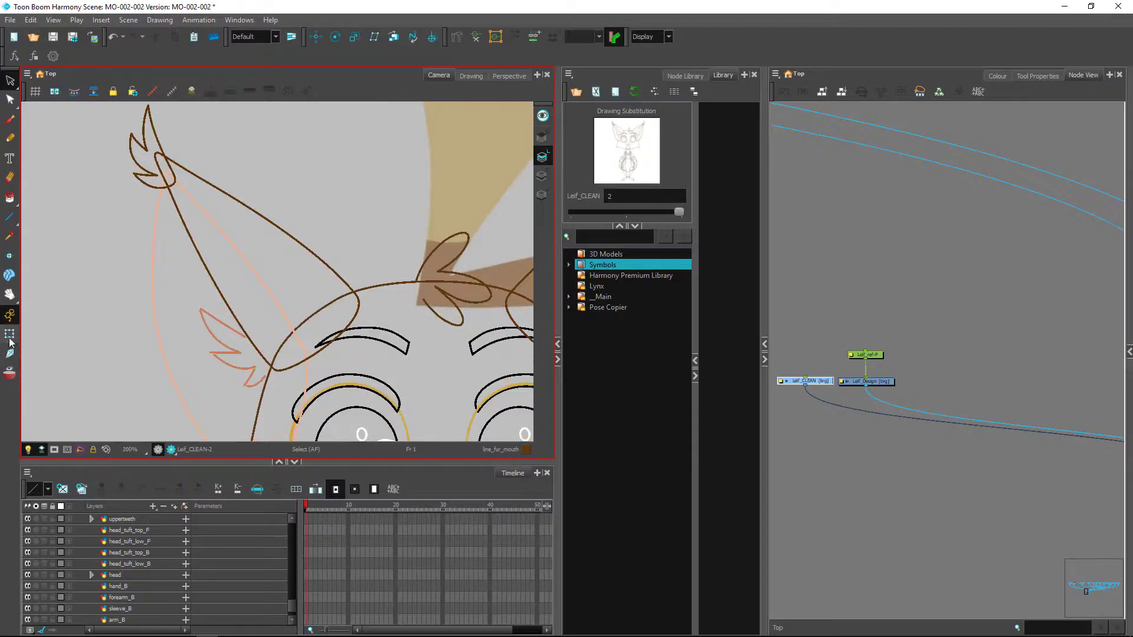
key(shift+t)
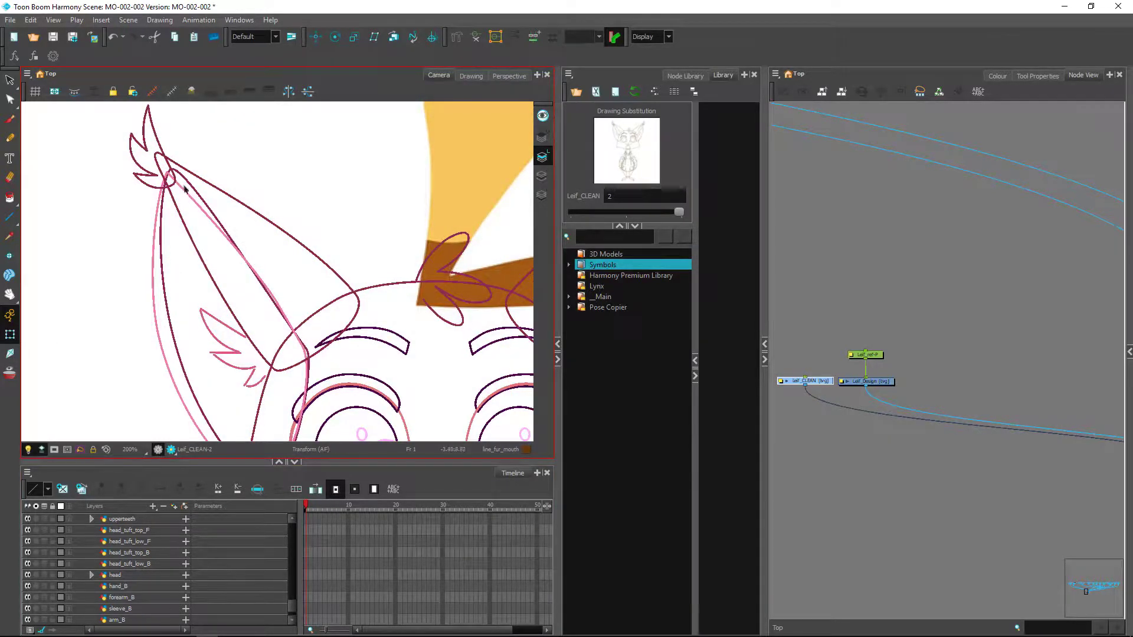
key(1)
key(1)
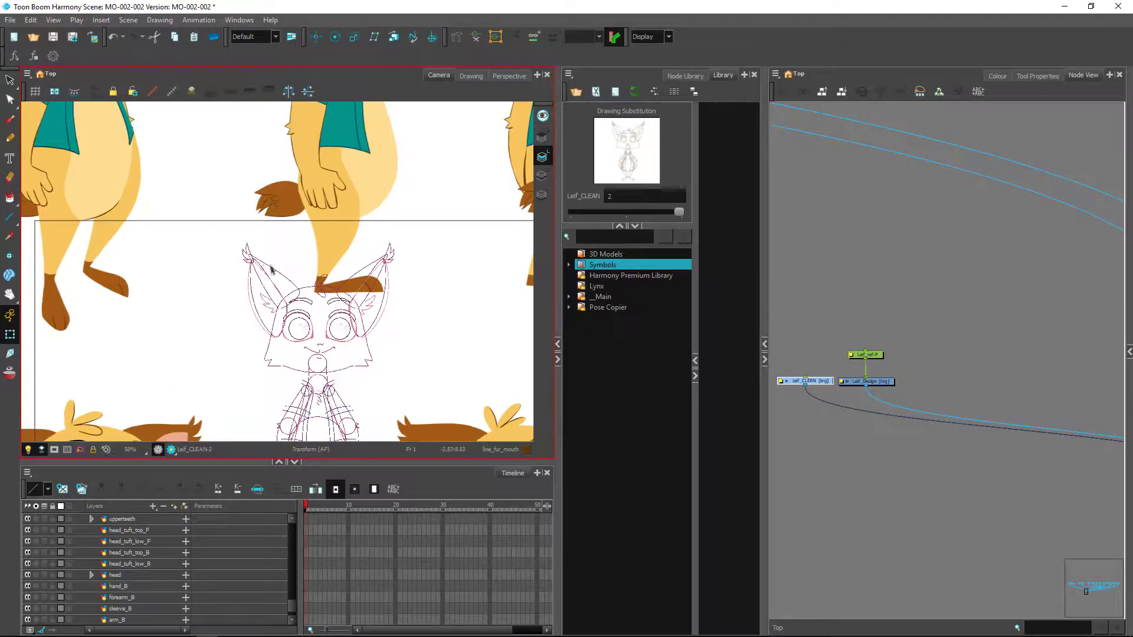
Examine the outer and rear ear shapes in the design sheet's side, three-quarter back and back views.
key(space)
drag(391, 180, 402, 411)
drag(339, 165, 354, 391)
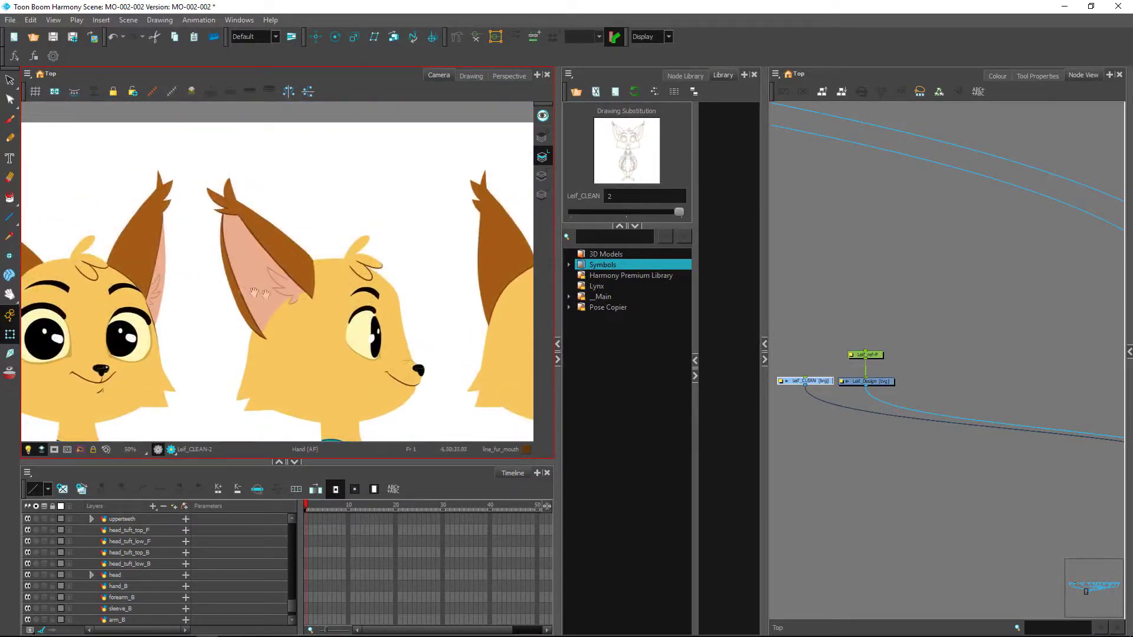
drag(259, 293, 366, 320)
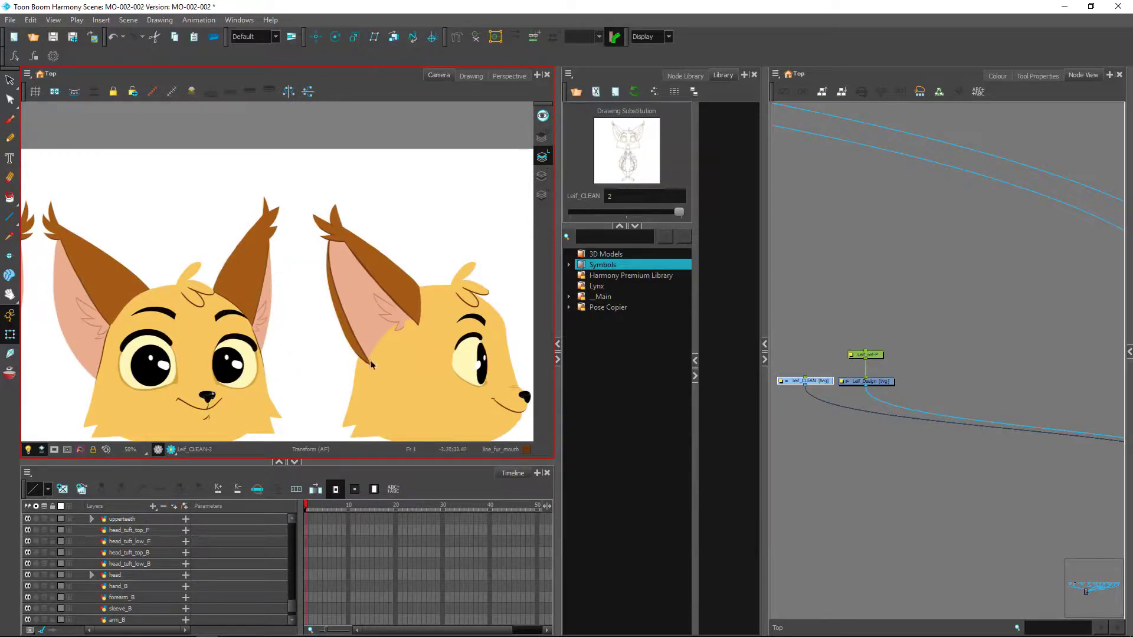
drag(431, 366, 278, 369)
drag(384, 348, 214, 348)
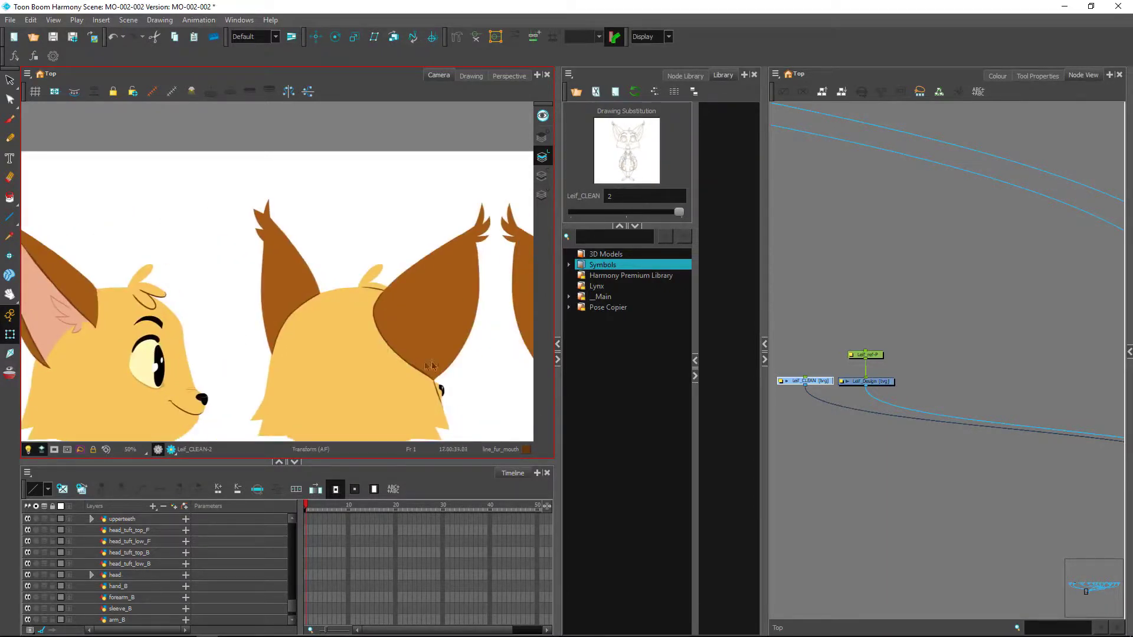
scroll(407, 370, down, 4)
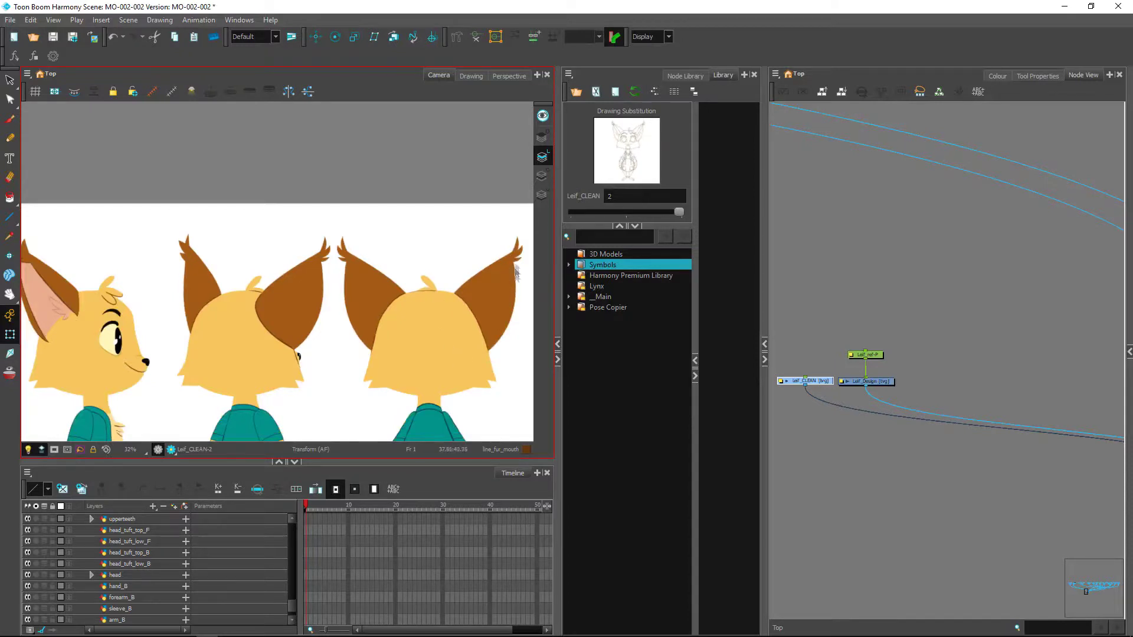
key(1)
key(1)
key(1)
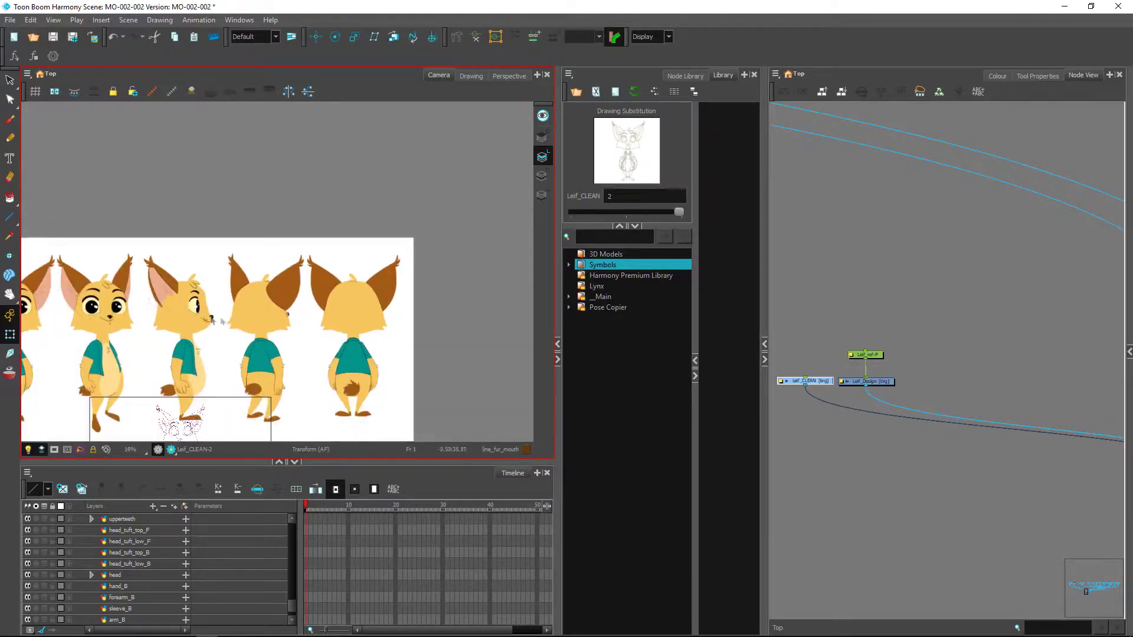
Look across the node network from the Leif_CLEAN node past the back ear group to the head tuft nodes.
click(857, 349)
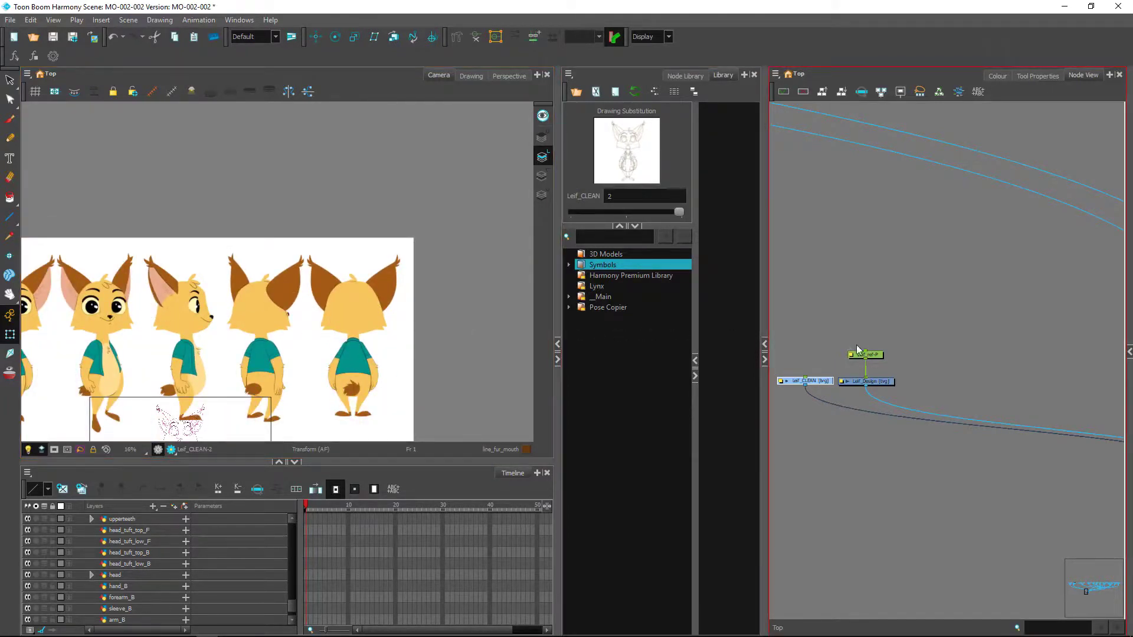
click(821, 343)
click(815, 382)
mouse_move(924, 212)
mouse_down()
mouse_move(903, 334)
mouse_move(936, 354)
mouse_move(944, 507)
mouse_up()
mouse_move(1012, 374)
mouse_down()
mouse_move(817, 396)
mouse_move(773, 384)
mouse_move(933, 375)
mouse_up()
drag(1065, 358, 885, 364)
drag(1021, 374, 817, 379)
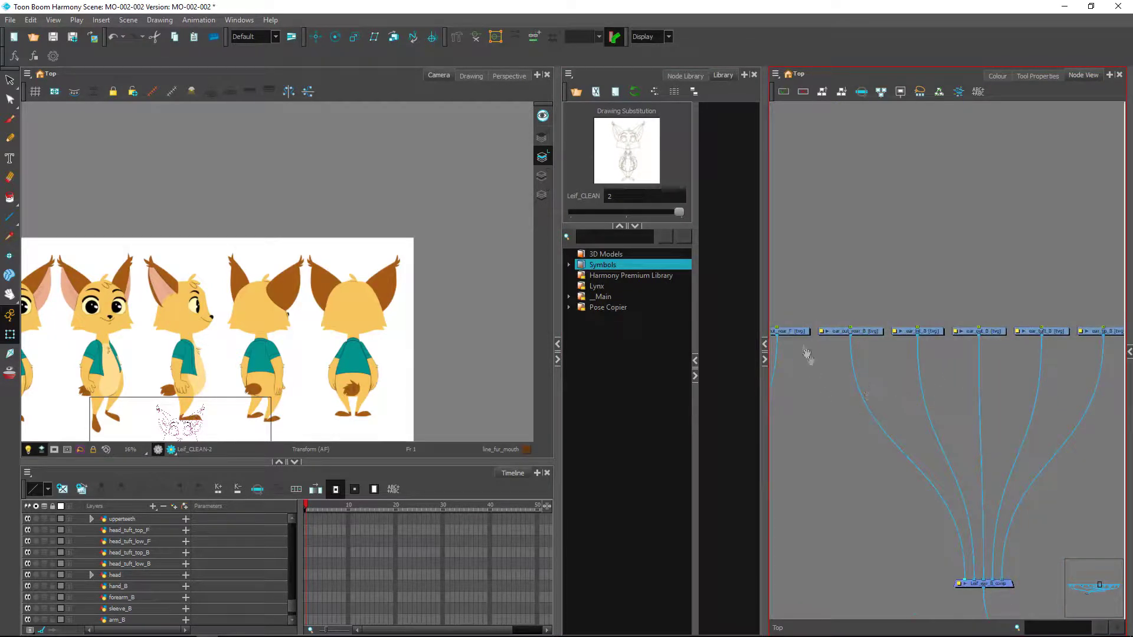
drag(1062, 382, 876, 398)
drag(993, 402, 832, 390)
Select the head_tuft_top_F node and examine the head and its tufts in the front view of the design sheet.
click(907, 362)
click(899, 335)
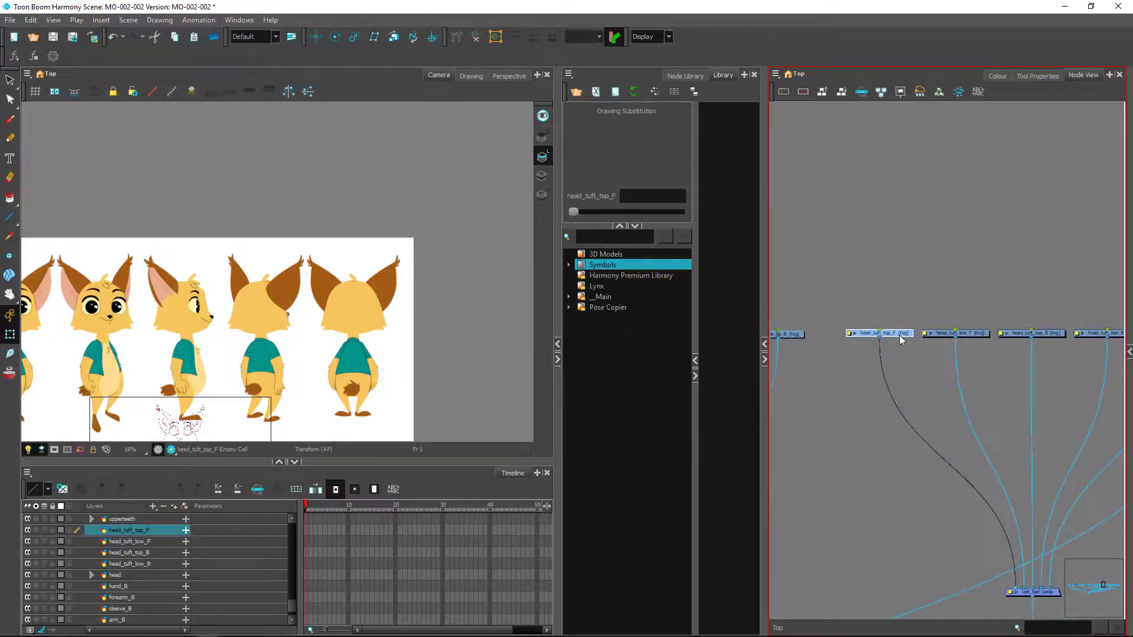
scroll(324, 334, up, 4)
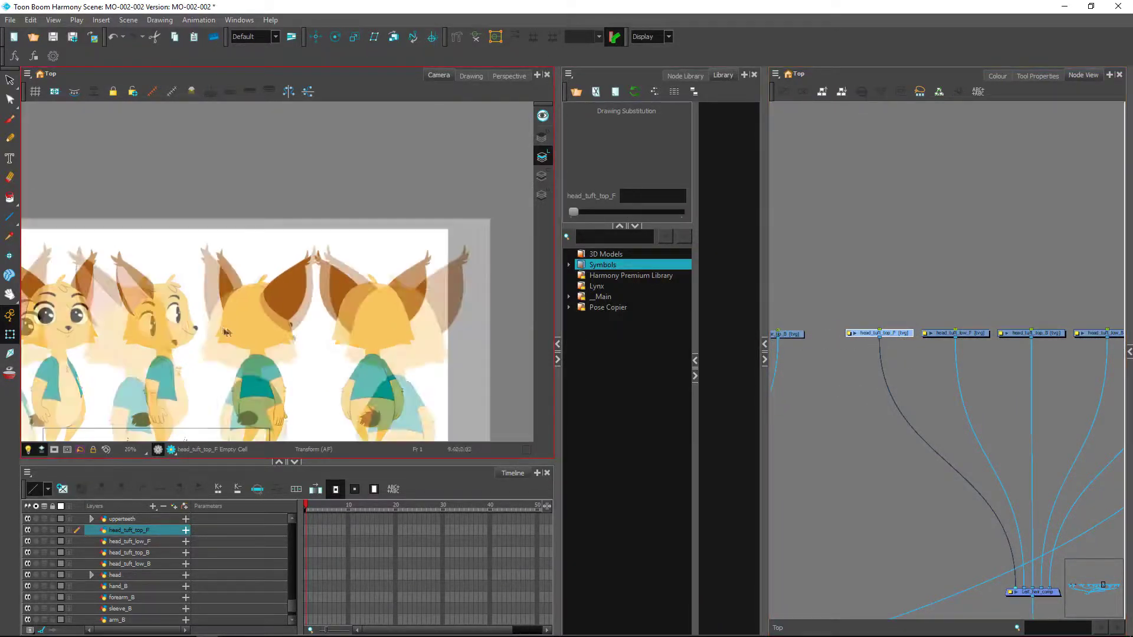
drag(238, 393, 518, 355)
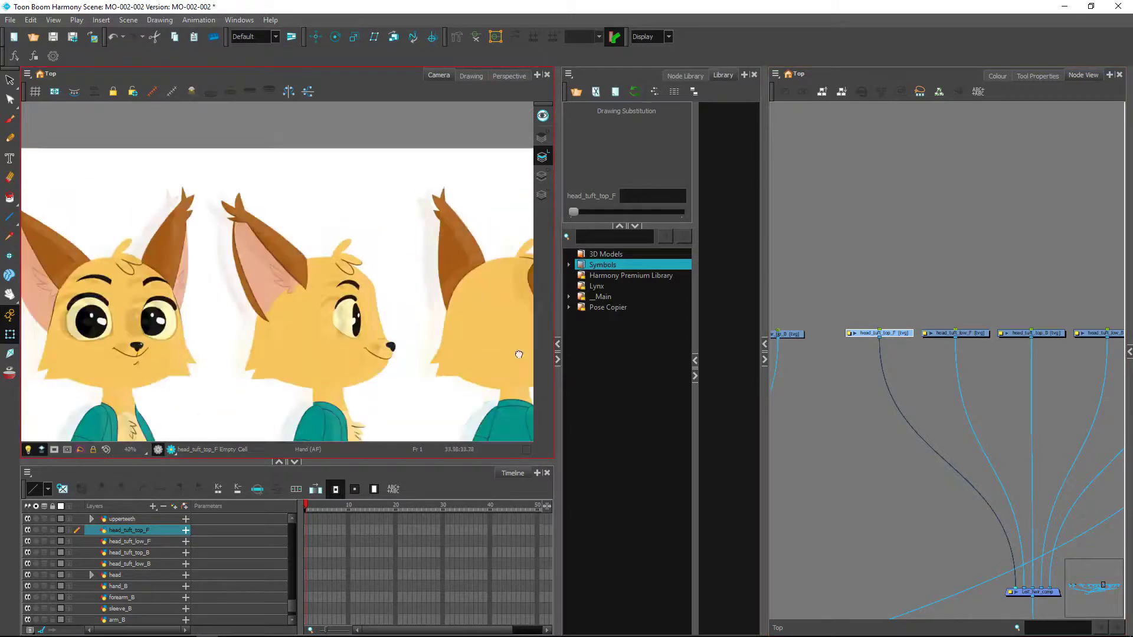
drag(233, 344, 421, 343)
drag(243, 371, 437, 344)
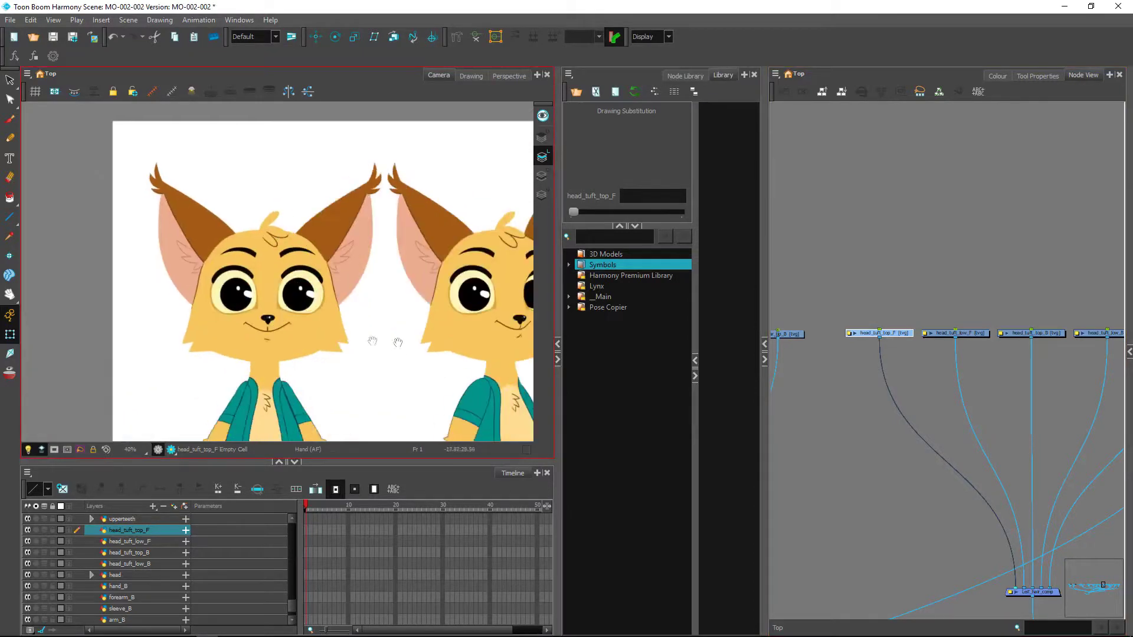
scroll(363, 365, up, 1)
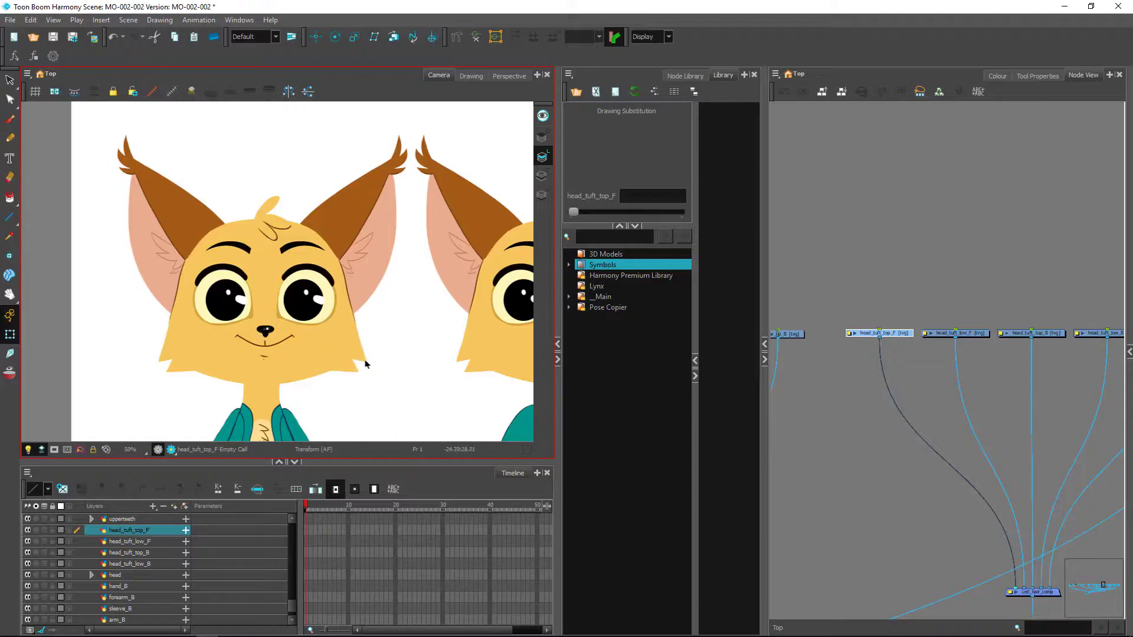
Move past the remaining head tuft nodes, select the head node, and compare it with the front-view head.
click(893, 334)
drag(1054, 377, 835, 381)
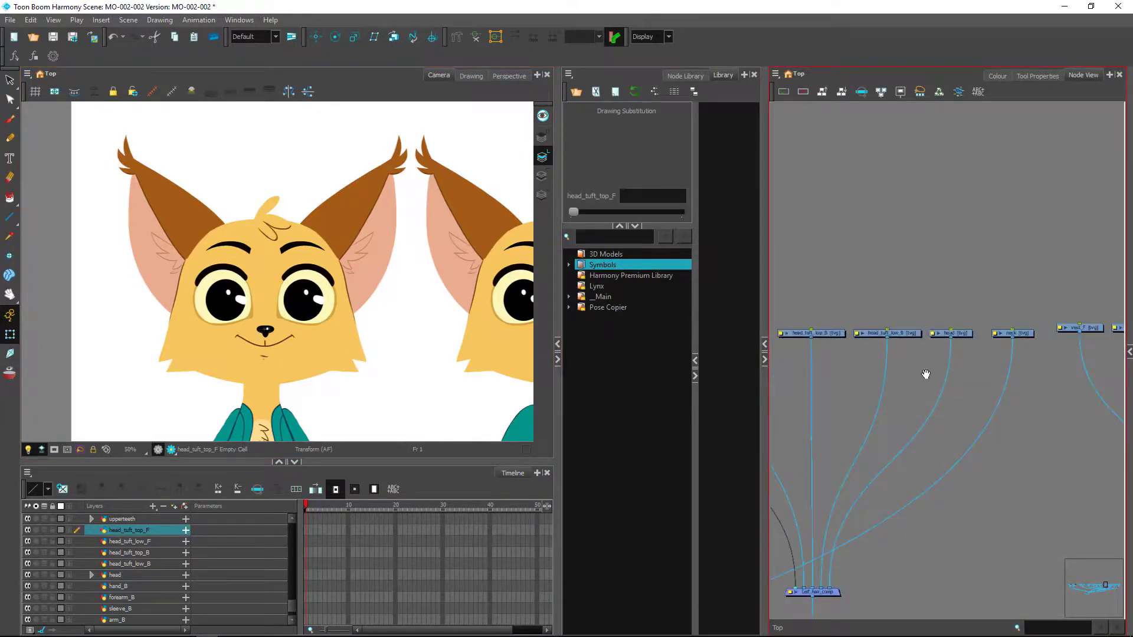
click(973, 348)
click(961, 334)
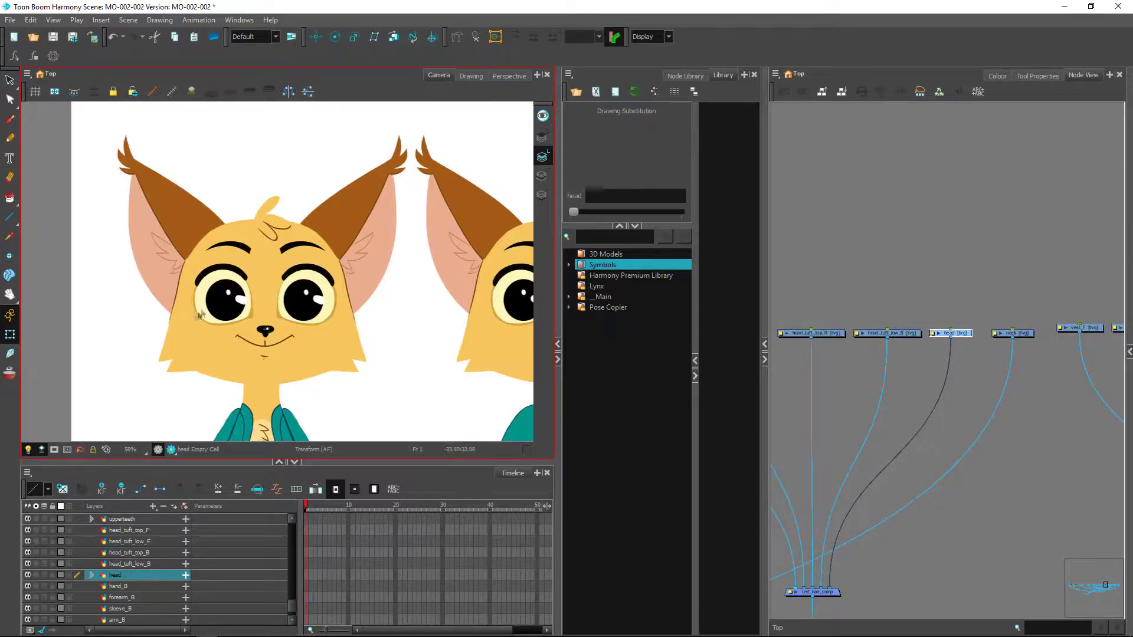
Look back across the node groups preceding the head group, returning to the head and neck nodes.
drag(830, 400, 1043, 394)
scroll(826, 312, down, 2)
drag(839, 336, 1041, 356)
drag(809, 358, 959, 364)
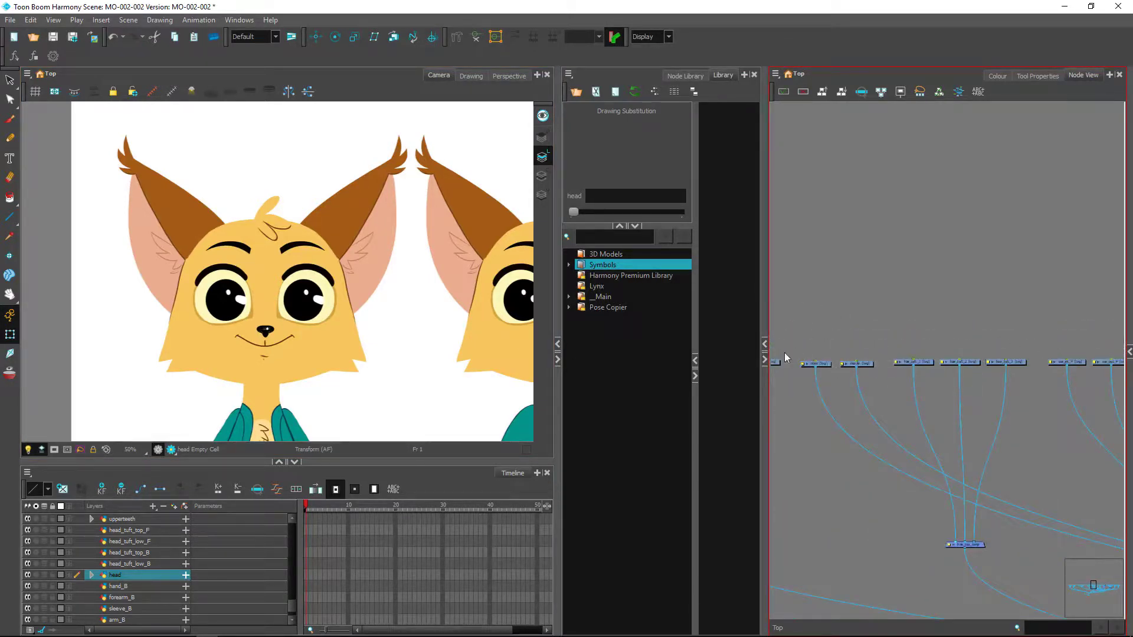
drag(1006, 397, 826, 397)
drag(1003, 394, 823, 394)
mouse_move(1003, 392)
mouse_down()
mouse_move(820, 387)
mouse_move(814, 421)
mouse_up()
drag(983, 415, 932, 418)
click(943, 427)
Locate the vest_F and vest_B nodes and examine the two halves of the teal vest in the front view.
scroll(910, 397, up, 2)
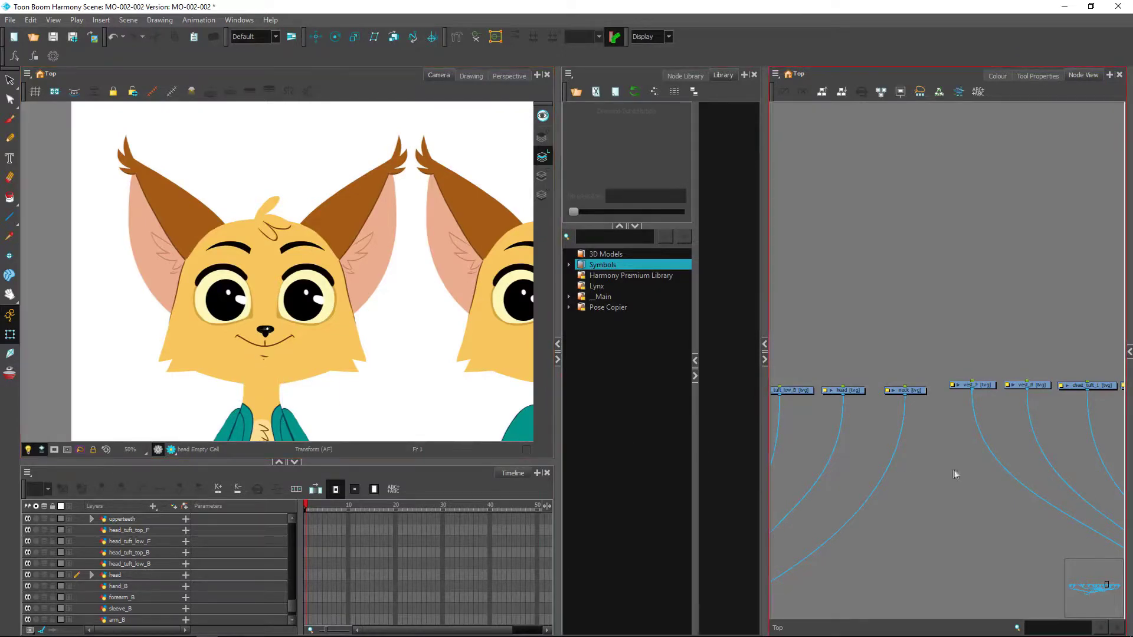
scroll(822, 410, down, 5)
drag(946, 418, 976, 418)
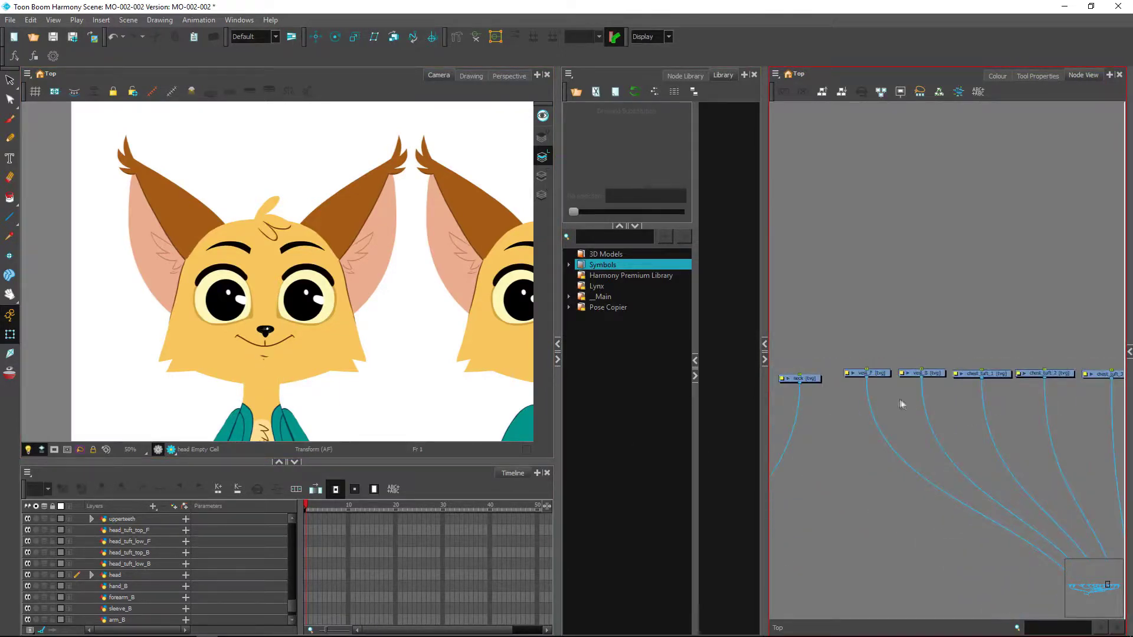
scroll(413, 376, down, 1)
drag(330, 428, 312, 329)
key(2)
key(2)
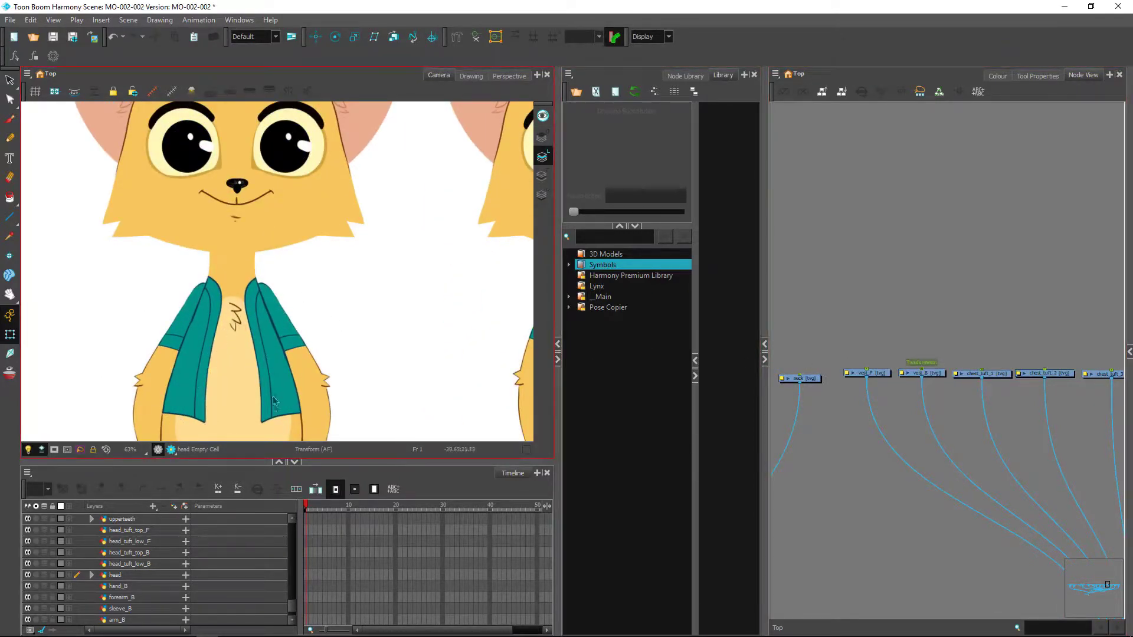
Select the chest_tuft_1 and chest_tuft_2 nodes in turn and compare them with the chest fur in the front view.
click(997, 374)
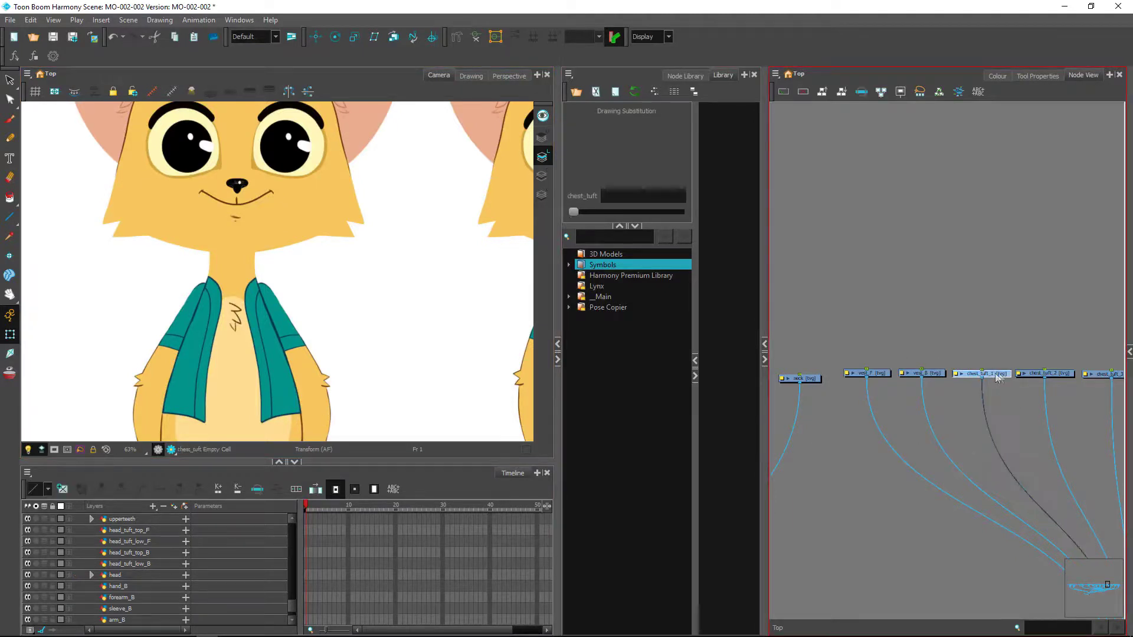
drag(1065, 398, 922, 401)
click(900, 376)
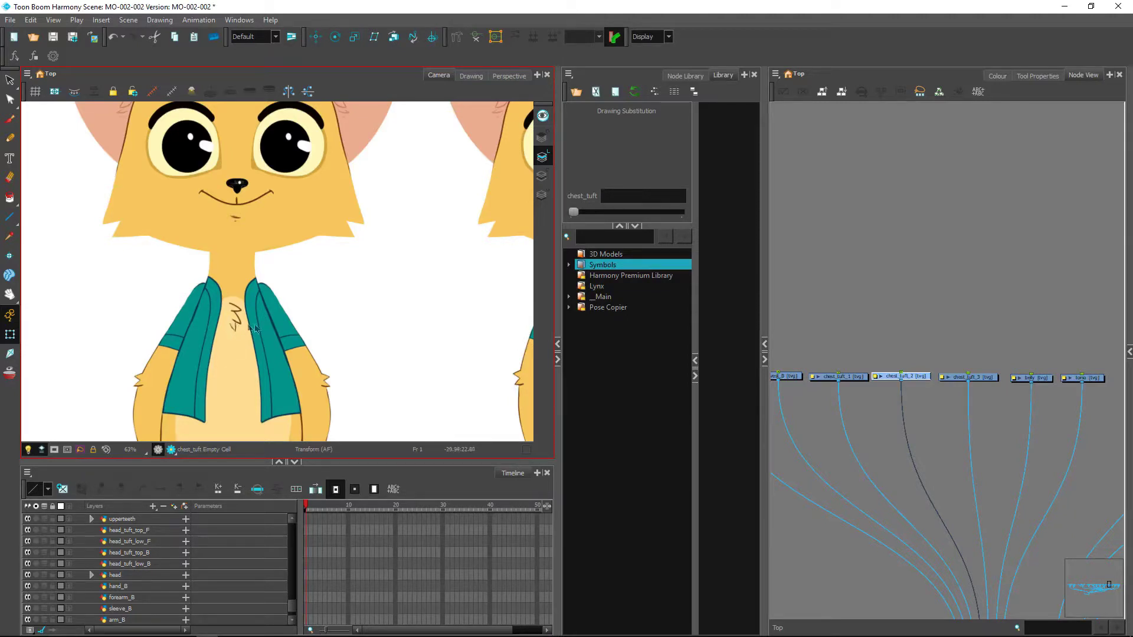
click(927, 403)
click(921, 377)
click(994, 412)
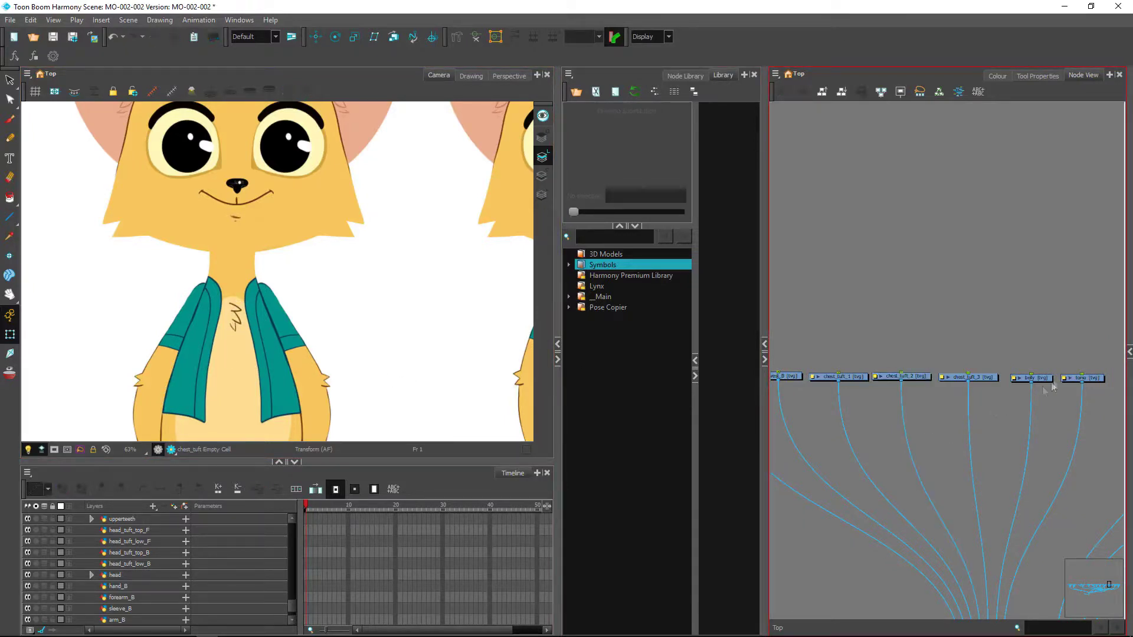
Compare the belly and torso nodes with the front-view body, selecting the torso node.
key(space)
drag(364, 407, 351, 334)
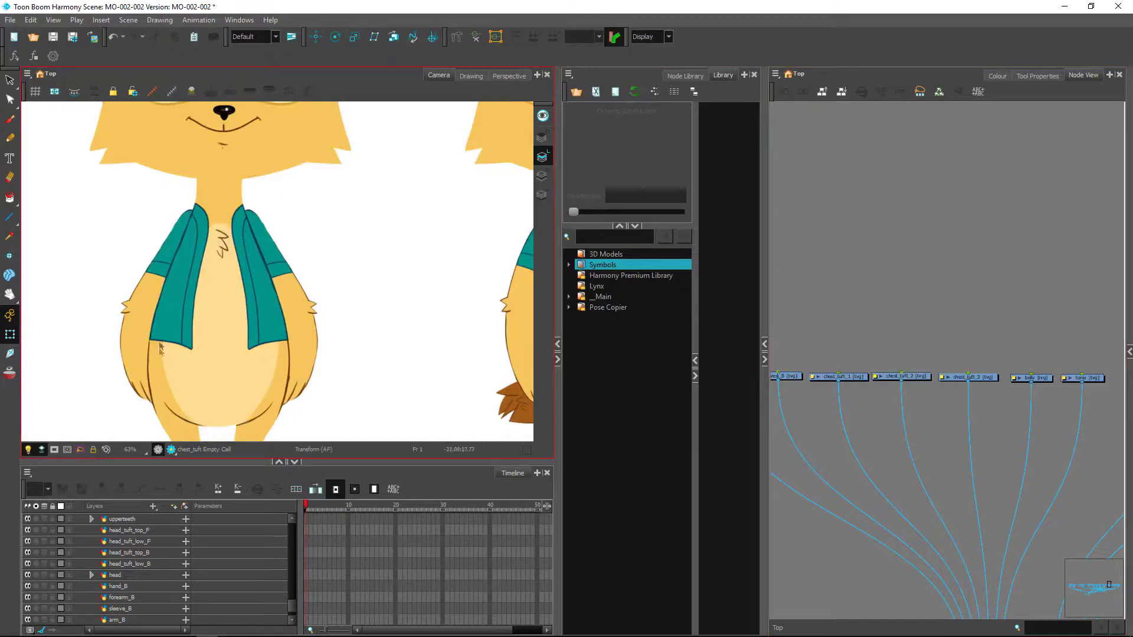
click(974, 408)
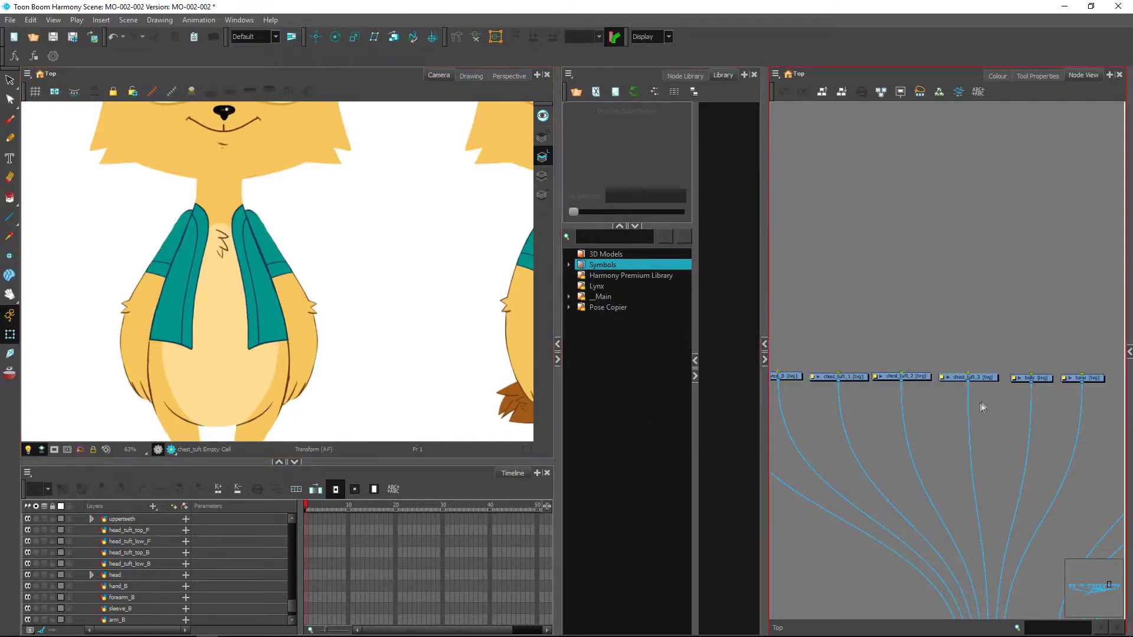
drag(1022, 395, 851, 410)
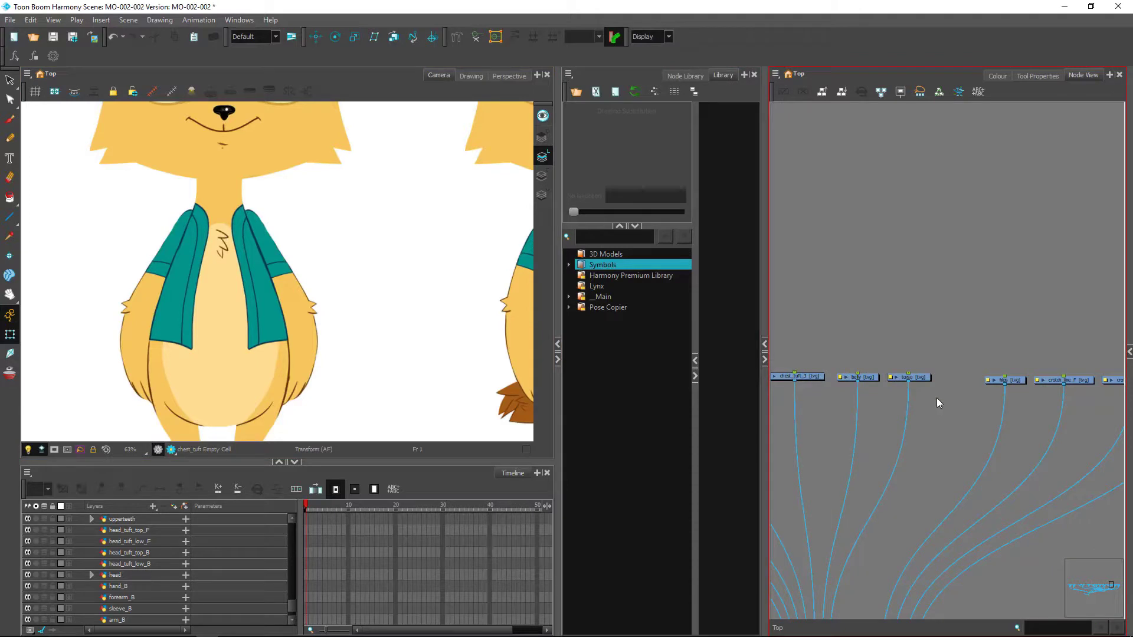
click(909, 377)
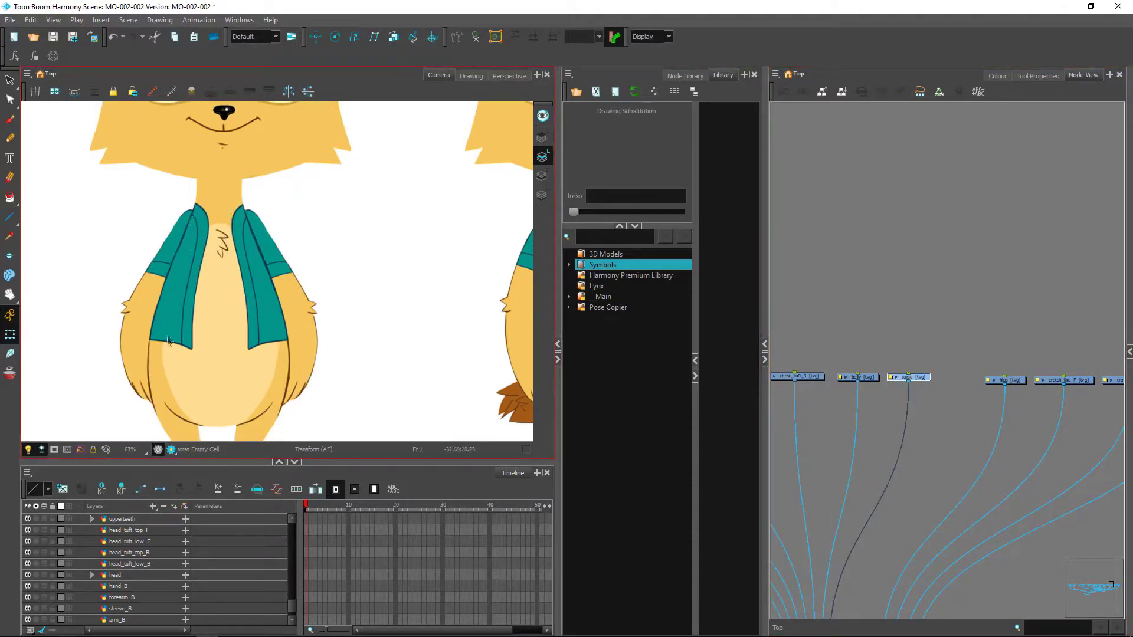
Shift the hips and crotch_line_B nodes slightly towards the torso node in the network.
mouse_move(1027, 414)
mouse_down()
mouse_move(917, 397)
mouse_move(907, 368)
mouse_move(889, 365)
mouse_up()
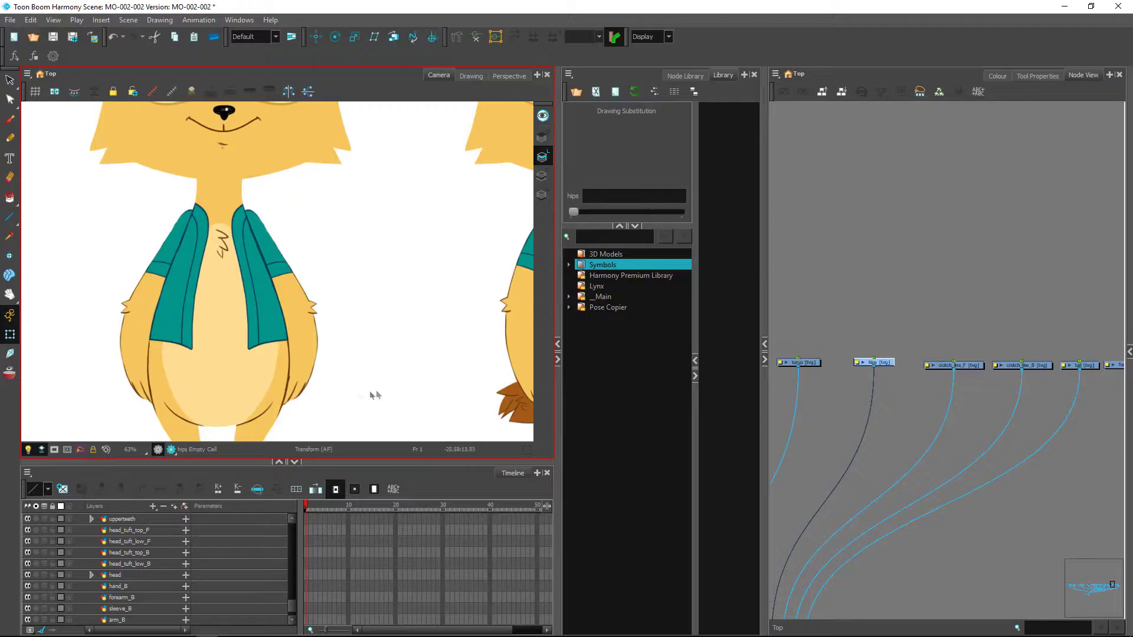
drag(885, 363, 875, 361)
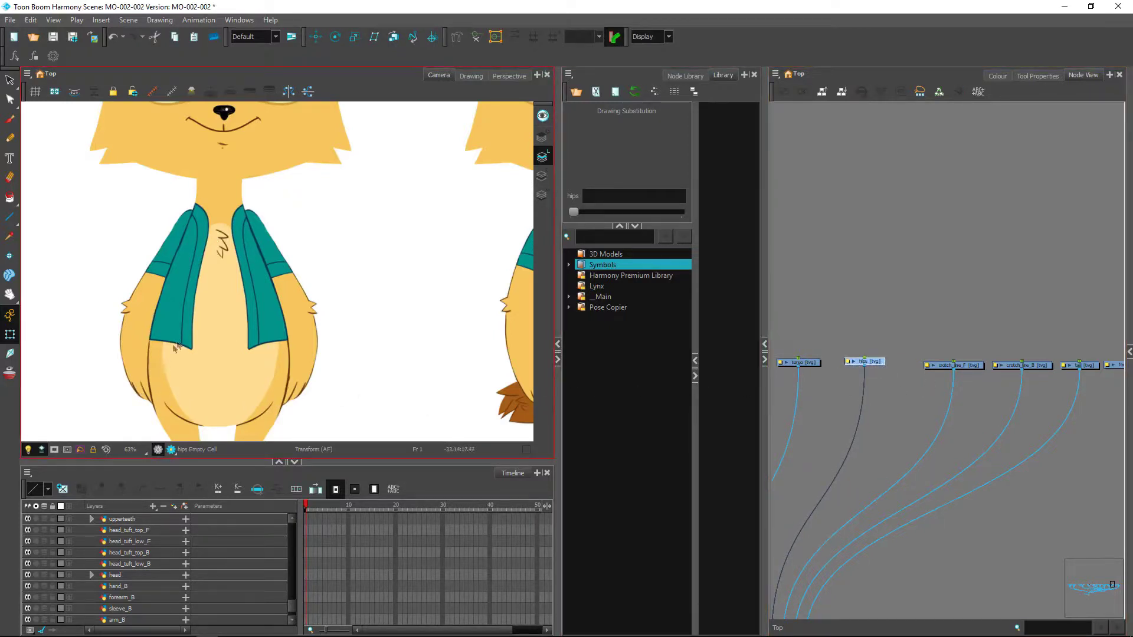
mouse_move(981, 396)
mouse_down()
mouse_move(915, 352)
mouse_move(909, 327)
mouse_move(885, 325)
mouse_up()
drag(961, 325, 940, 321)
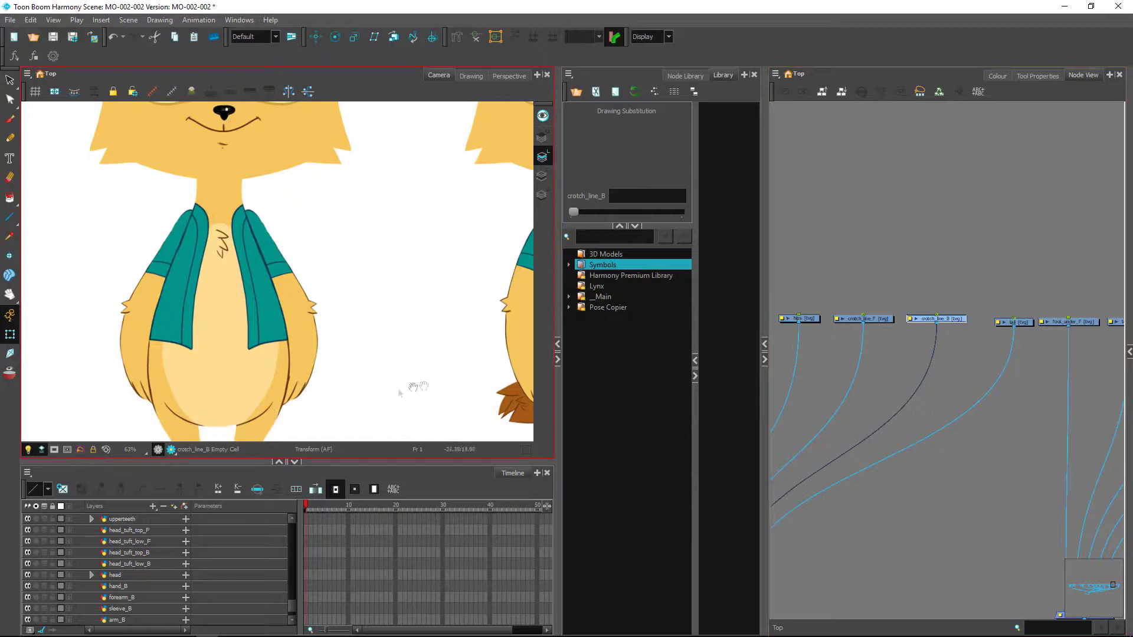
Check the crotch line in the three-quarter view, delete the crotch_line_B node, and select crotch_line_F.
drag(446, 384, 230, 346)
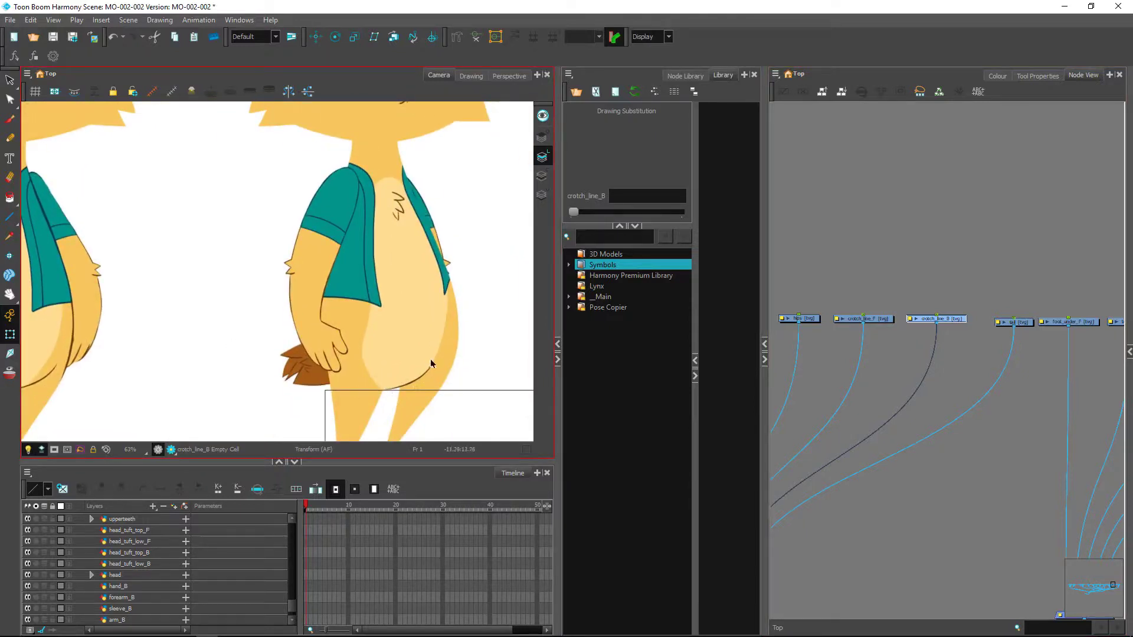
click(948, 338)
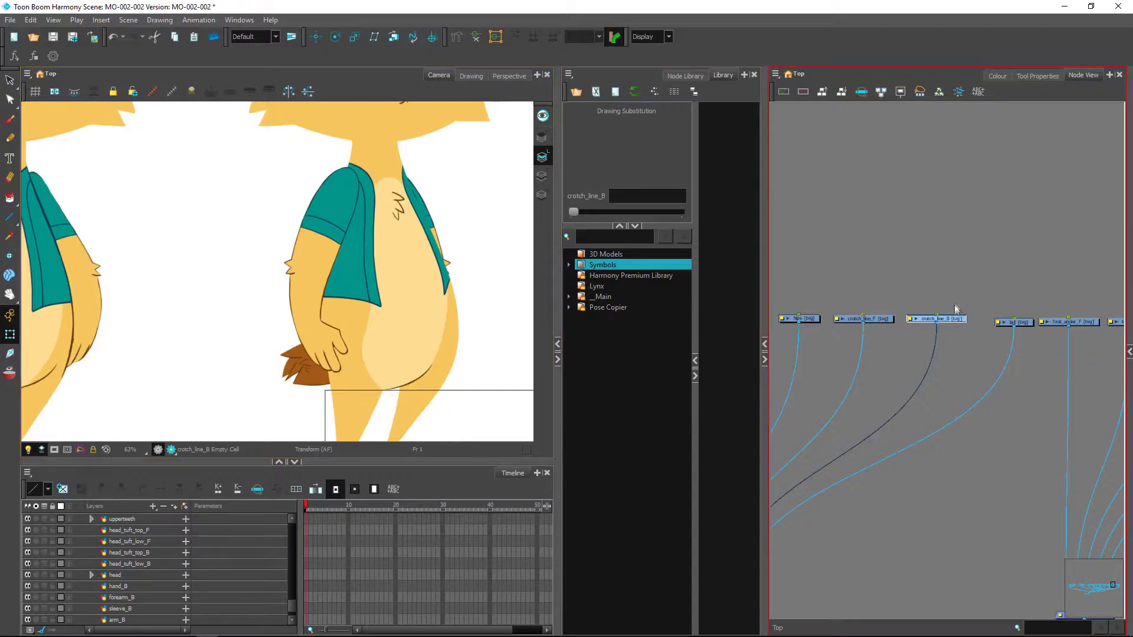
key(Delete)
key(Return)
click(879, 319)
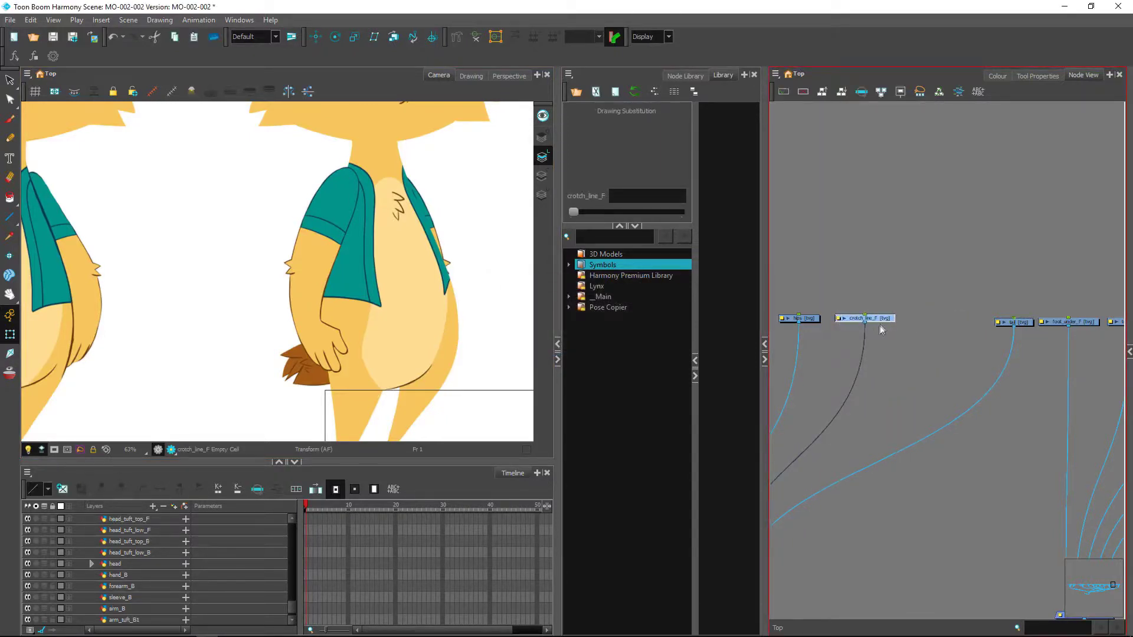
Select the tail node and examine the tail in the design sheet's three-quarter, side and three-quarter back views.
drag(1032, 334, 935, 338)
click(947, 380)
click(925, 327)
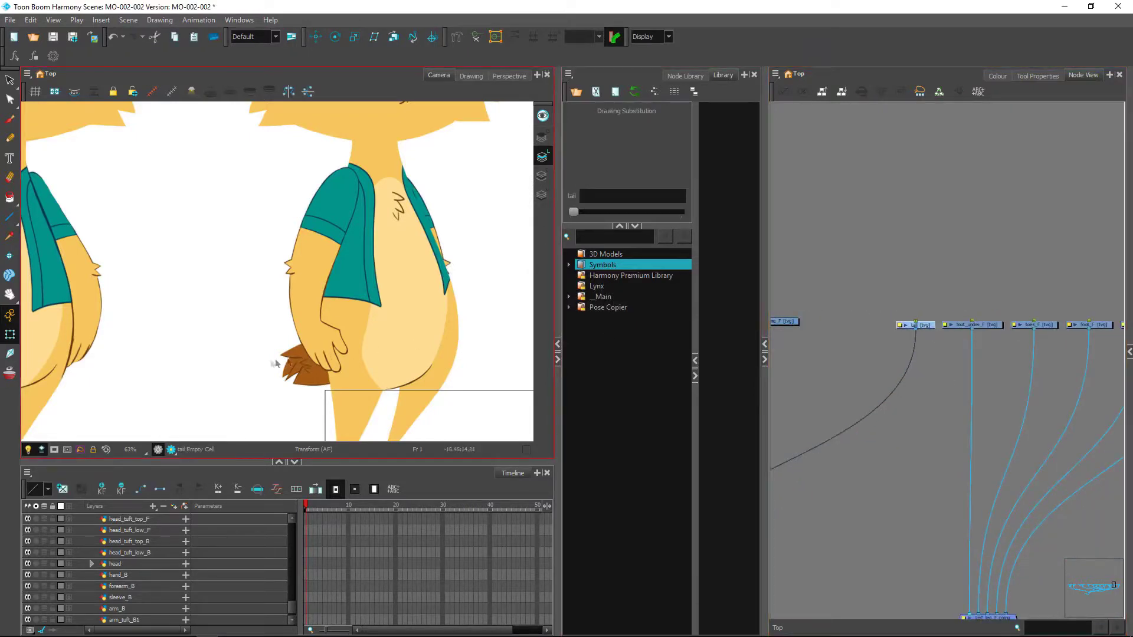
scroll(210, 336, down, 2)
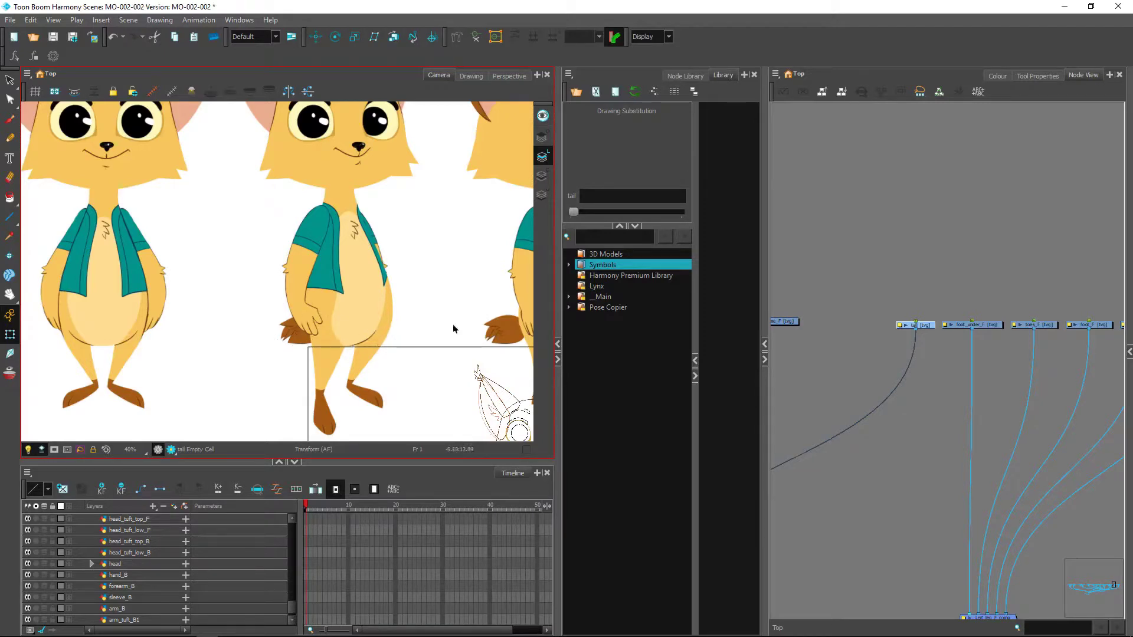
drag(455, 328, 298, 354)
drag(450, 341, 339, 340)
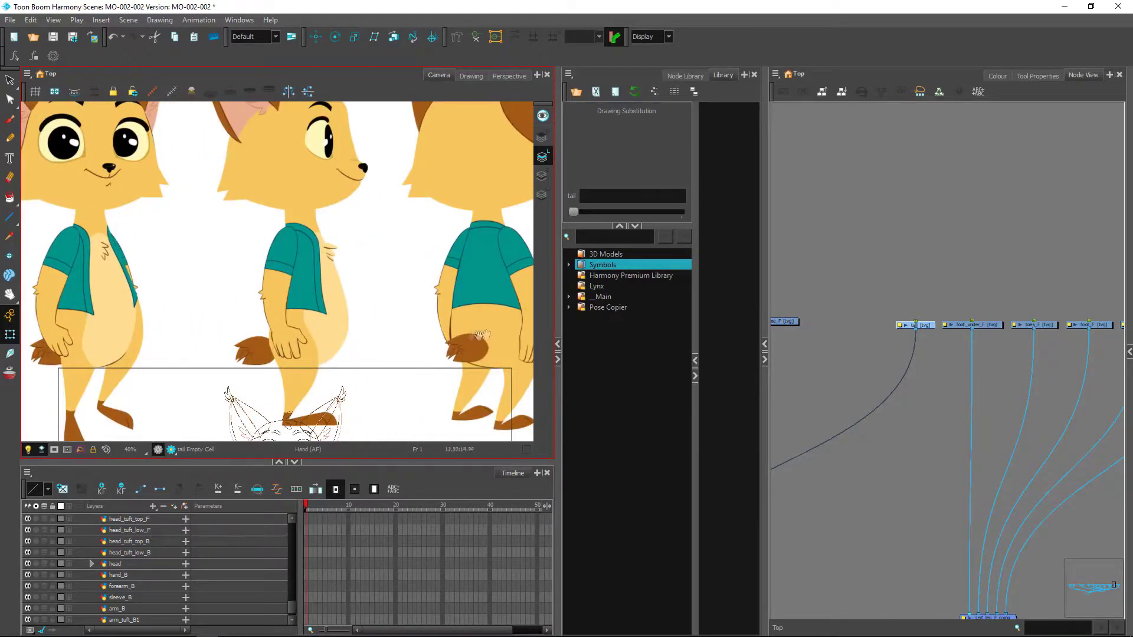
Move the tail node away from the front leg group, towards the crotch_line_F node.
click(978, 348)
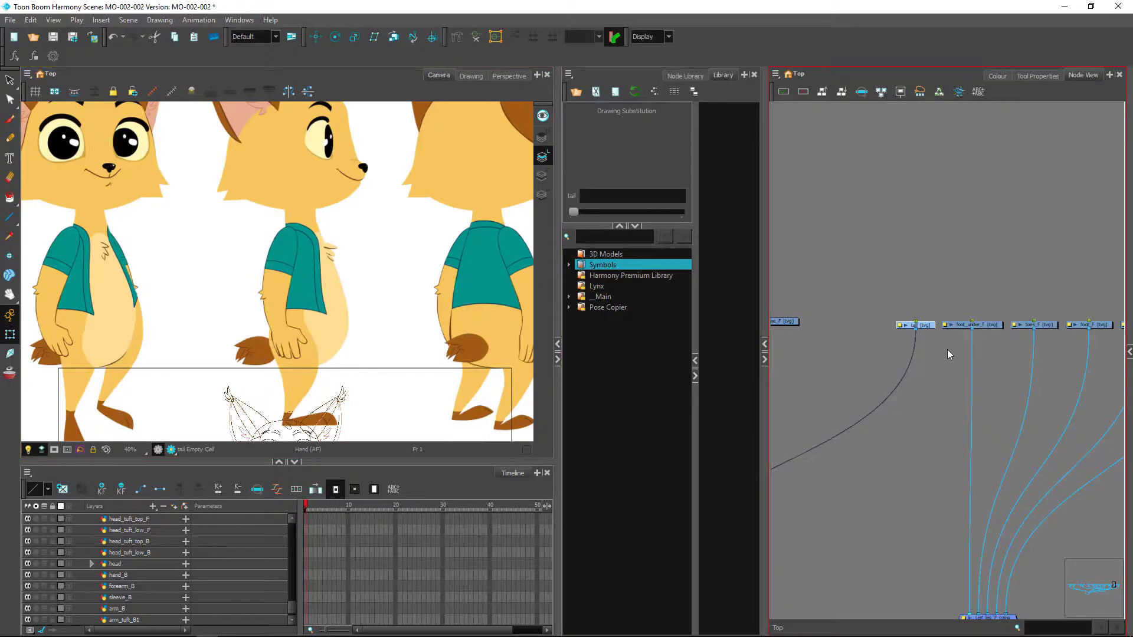
drag(927, 324, 837, 323)
click(890, 348)
Select the foot_F, foot_under_F and ankle_spot_F nodes in turn and match them to the feet on the design sheet.
drag(999, 364, 841, 375)
mouse_move(915, 383)
mouse_down()
mouse_move(890, 390)
mouse_move(933, 384)
mouse_up()
click(968, 335)
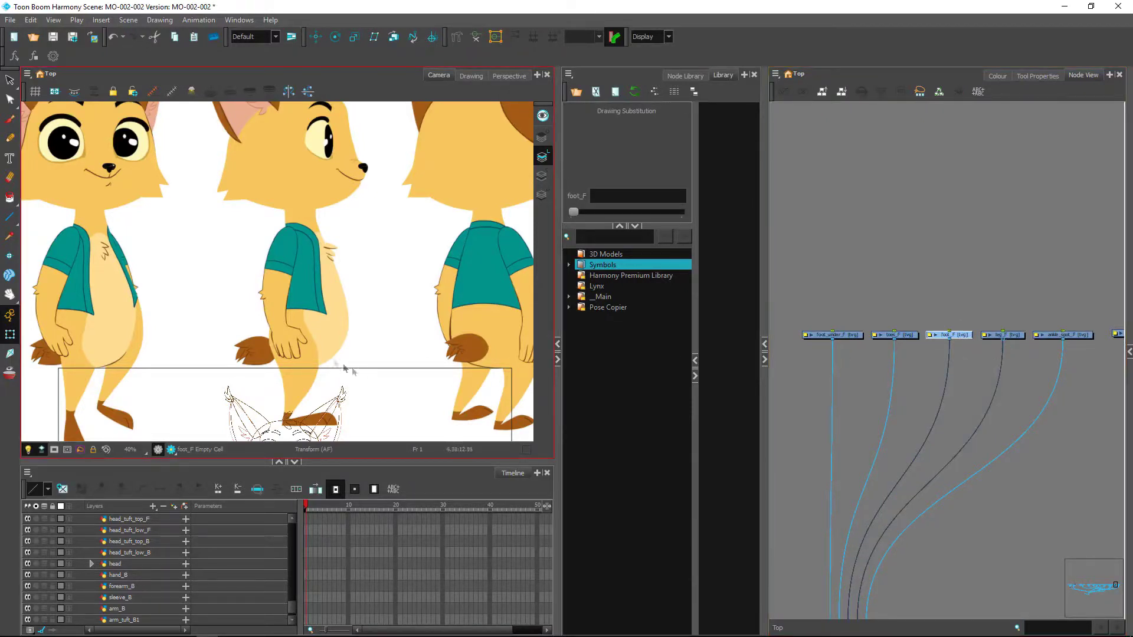
drag(845, 350, 953, 342)
click(944, 327)
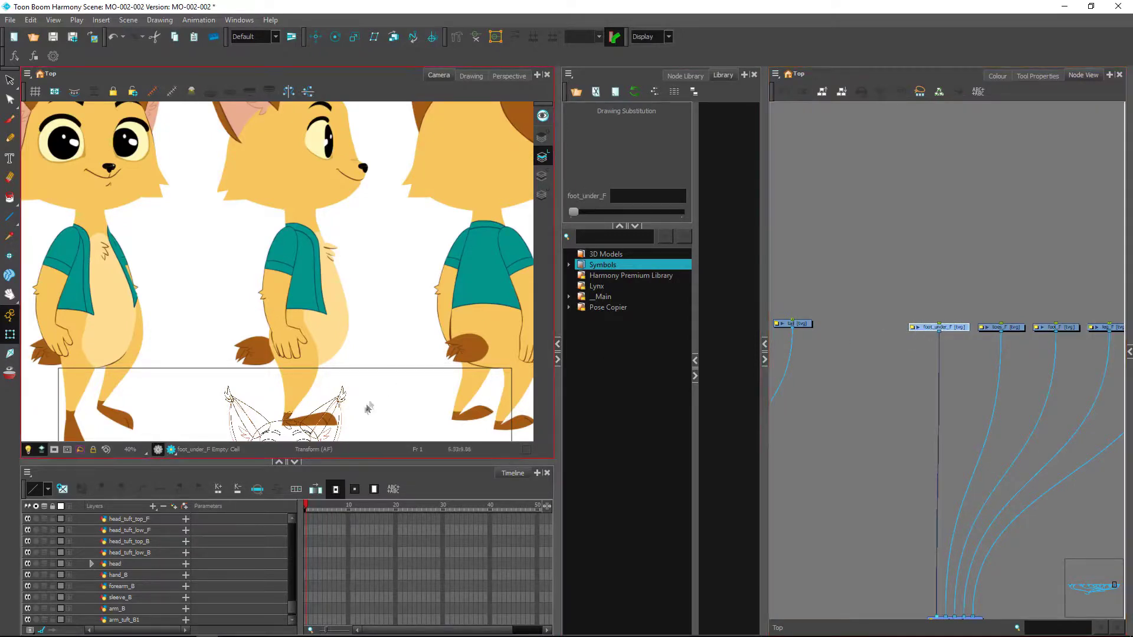
drag(372, 379, 452, 335)
key(2)
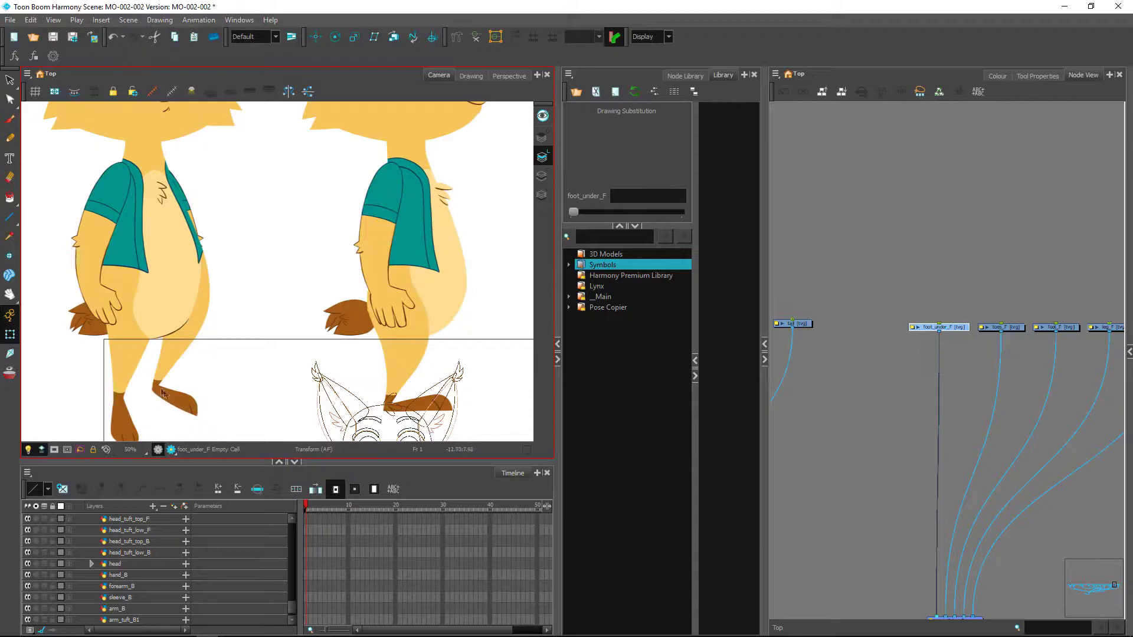
drag(1099, 377, 970, 374)
click(838, 326)
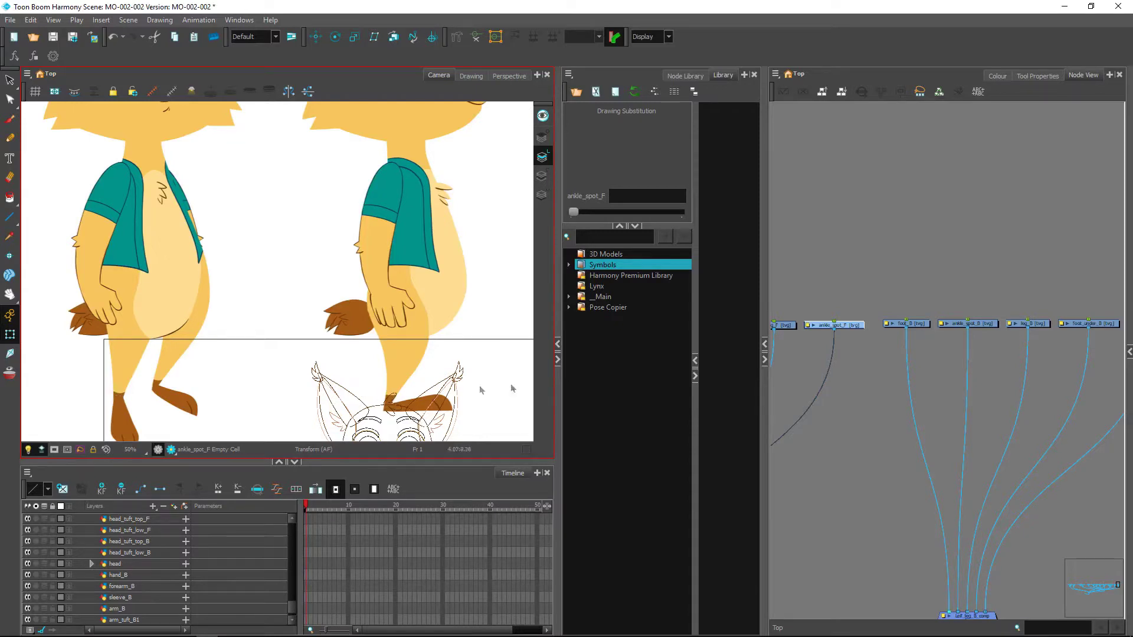
Look over the back leg group and trace how the body part composites connect across the wider node network.
drag(1067, 390, 766, 385)
key(1)
key(1)
key(1)
key(1)
drag(841, 430, 994, 420)
drag(888, 436, 1020, 433)
key(1)
key(1)
key(1)
key(1)
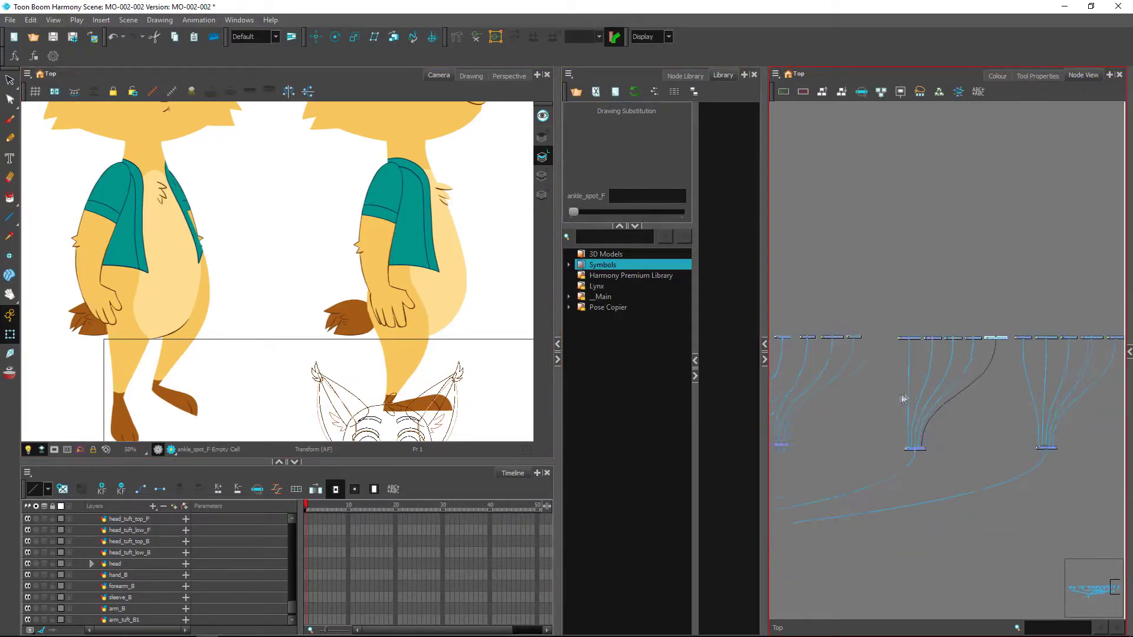
drag(814, 431, 1008, 424)
key(1)
key(1)
key(1)
drag(902, 437, 1041, 430)
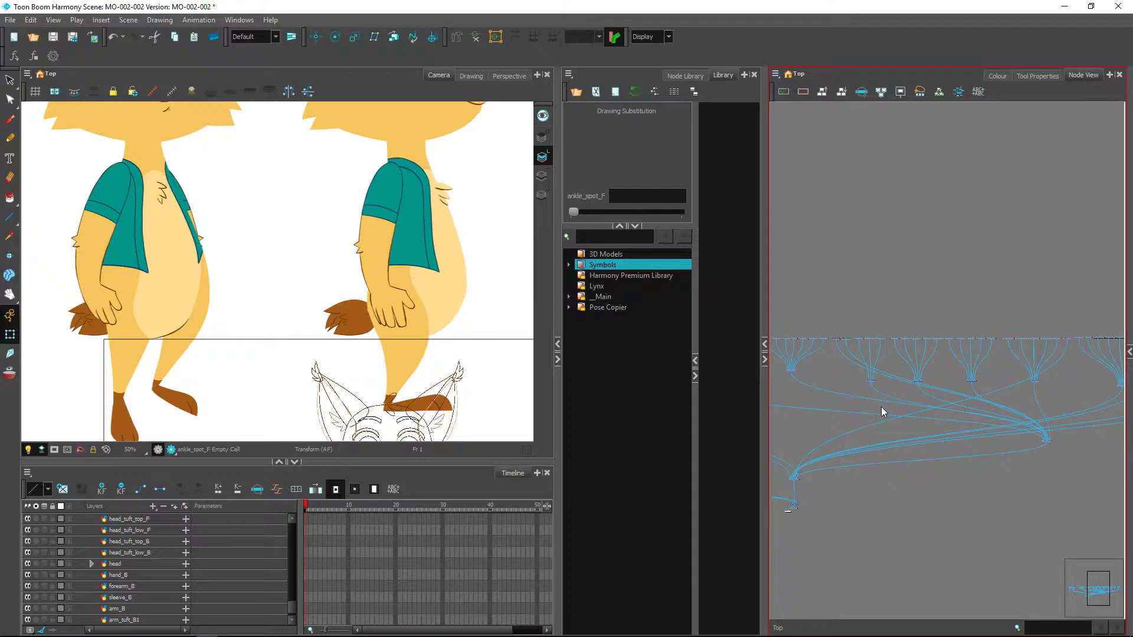
Disable the coloured design sheet's node so that only the rig's line art is displayed in the camera view.
drag(361, 358, 256, 267)
drag(310, 358, 338, 295)
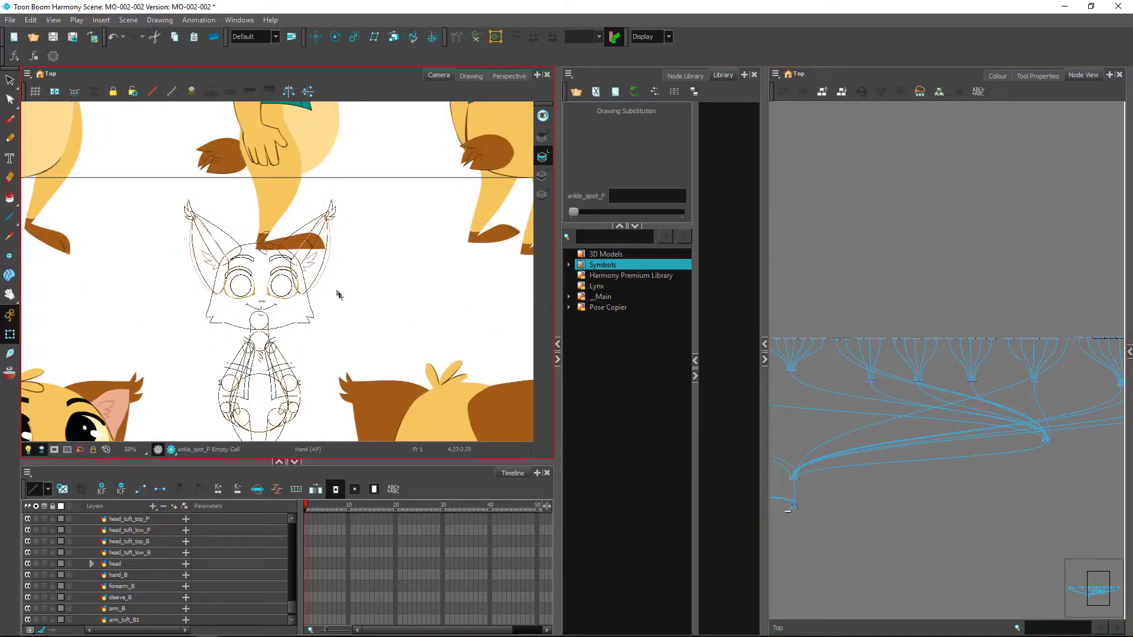
drag(817, 509, 1041, 498)
mouse_move(945, 467)
mouse_down()
mouse_move(943, 488)
mouse_move(957, 482)
mouse_move(943, 488)
mouse_up()
key(d)
key(d)
key(d)
click(945, 494)
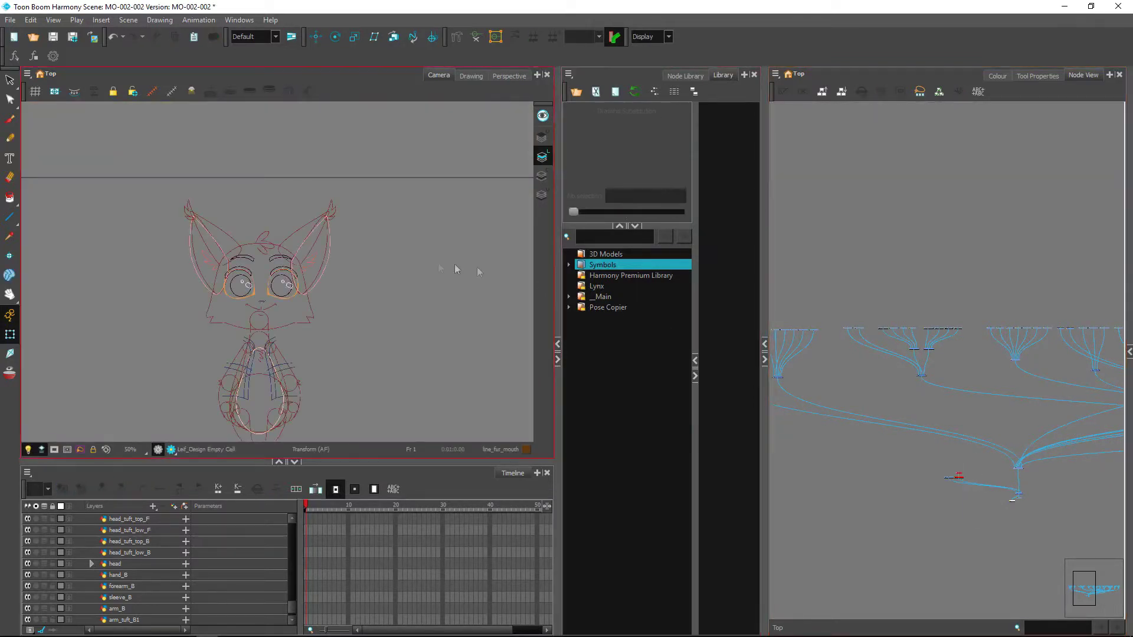
drag(877, 395, 1047, 391)
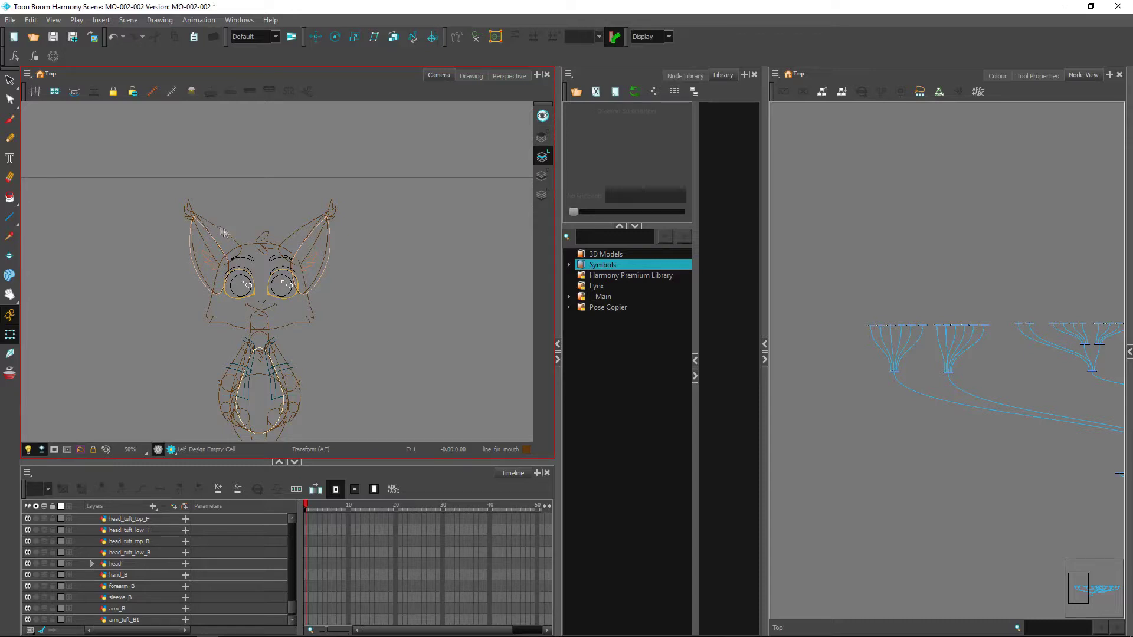
drag(317, 353, 327, 298)
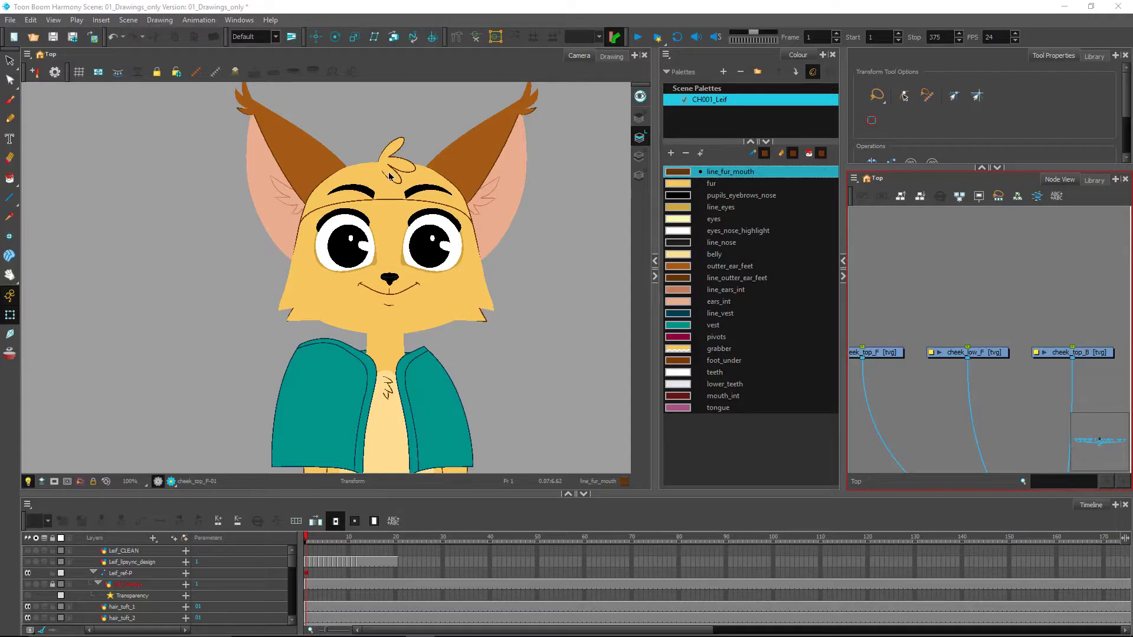
Select the front lower cheek, jaw and back lower cheek drawings in turn to identify the separate lower face pieces.
click(981, 352)
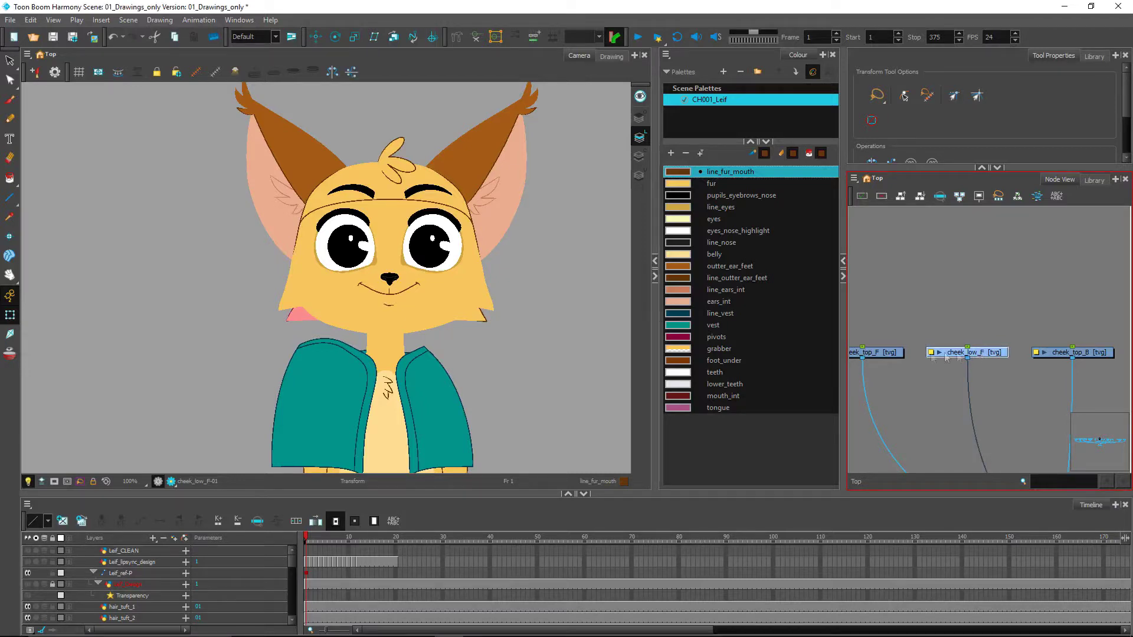
click(285, 305)
click(328, 304)
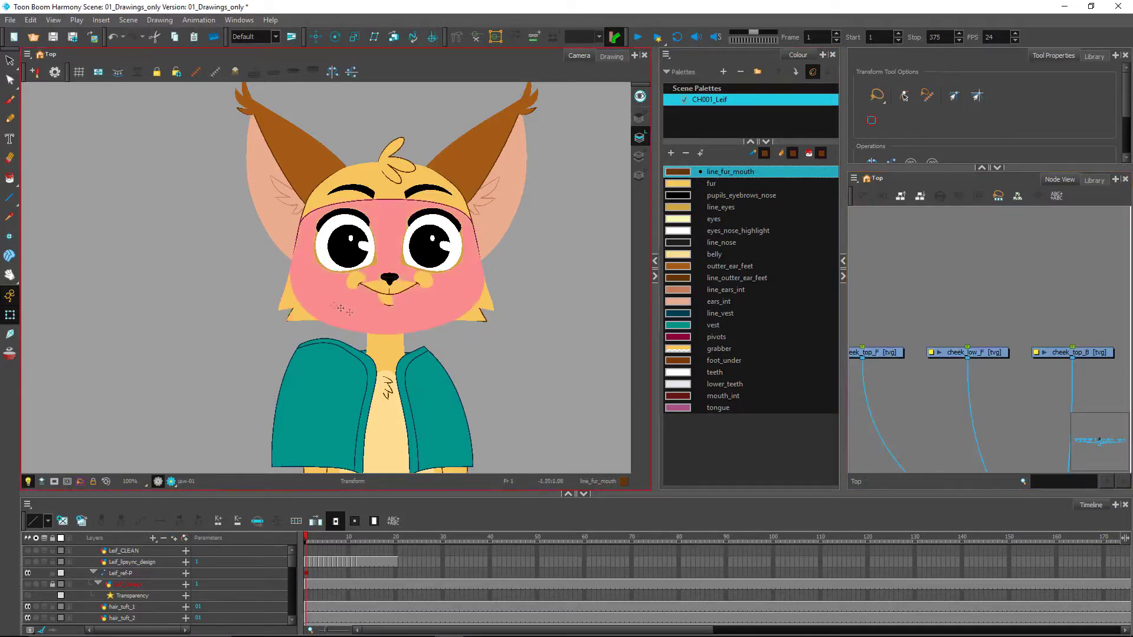
click(481, 316)
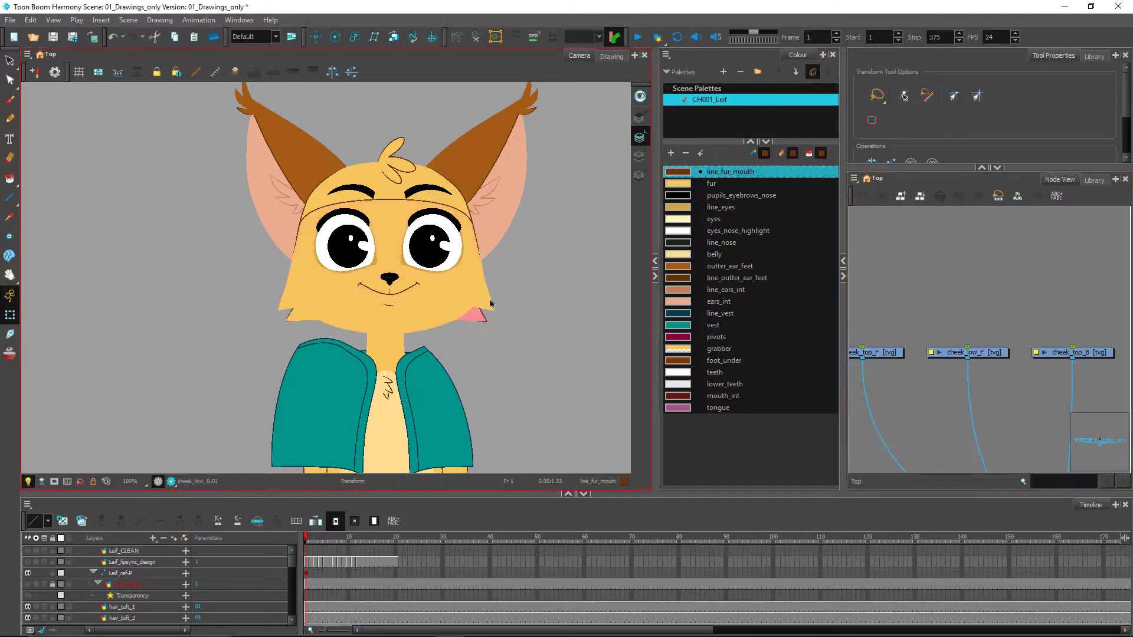
Select the outer, inner, tip and fur tuft drawings of both ears in turn to examine how the ears are split.
click(499, 202)
click(475, 199)
click(479, 161)
click(525, 104)
click(264, 134)
click(249, 121)
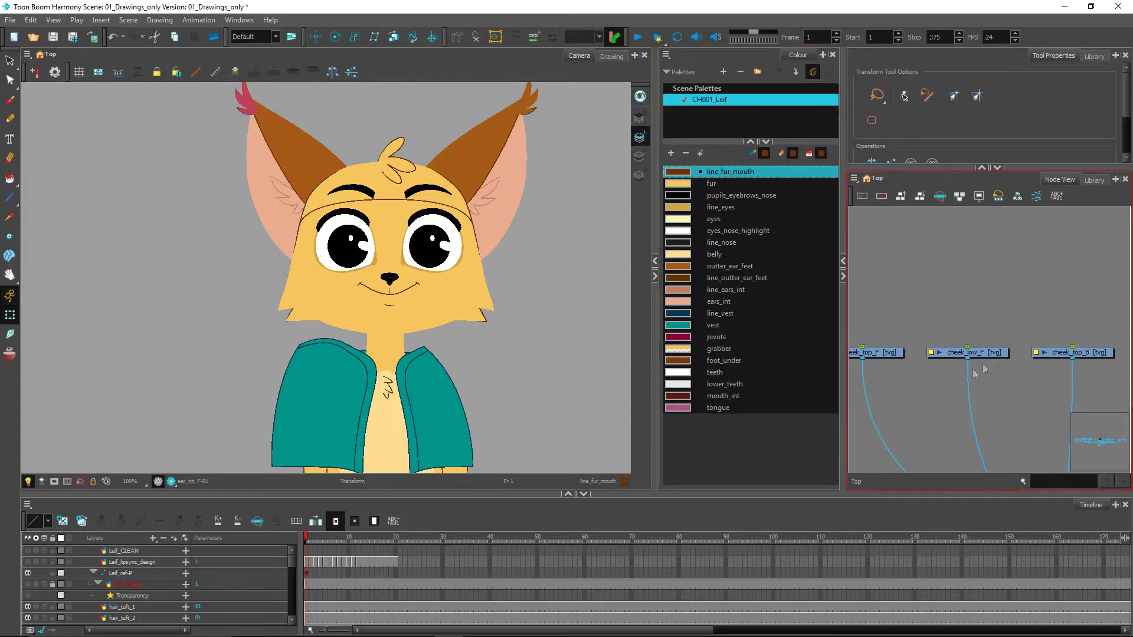
click(287, 161)
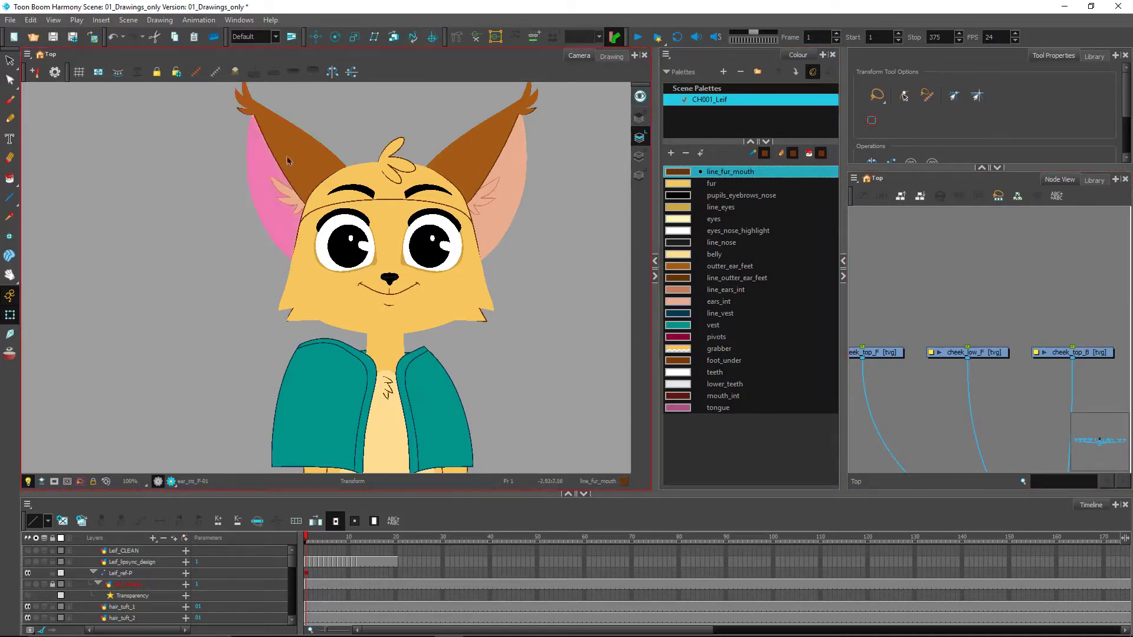
click(291, 197)
Select the pupils, nose and lip drawings in turn to examine how the facial features are separated.
click(359, 251)
click(444, 252)
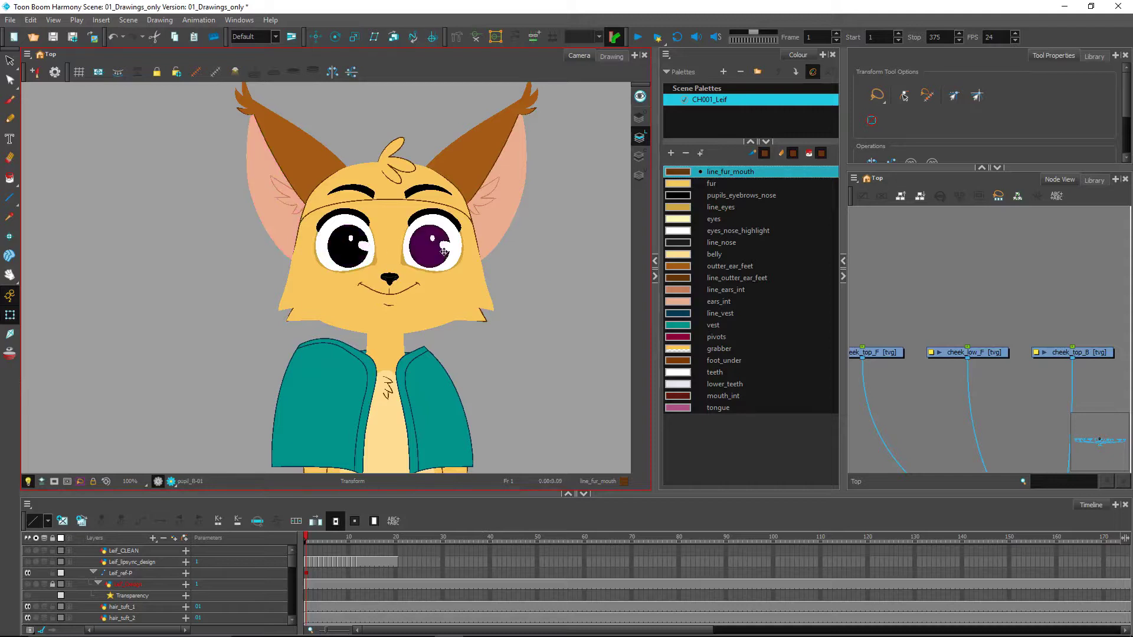
click(444, 247)
click(389, 278)
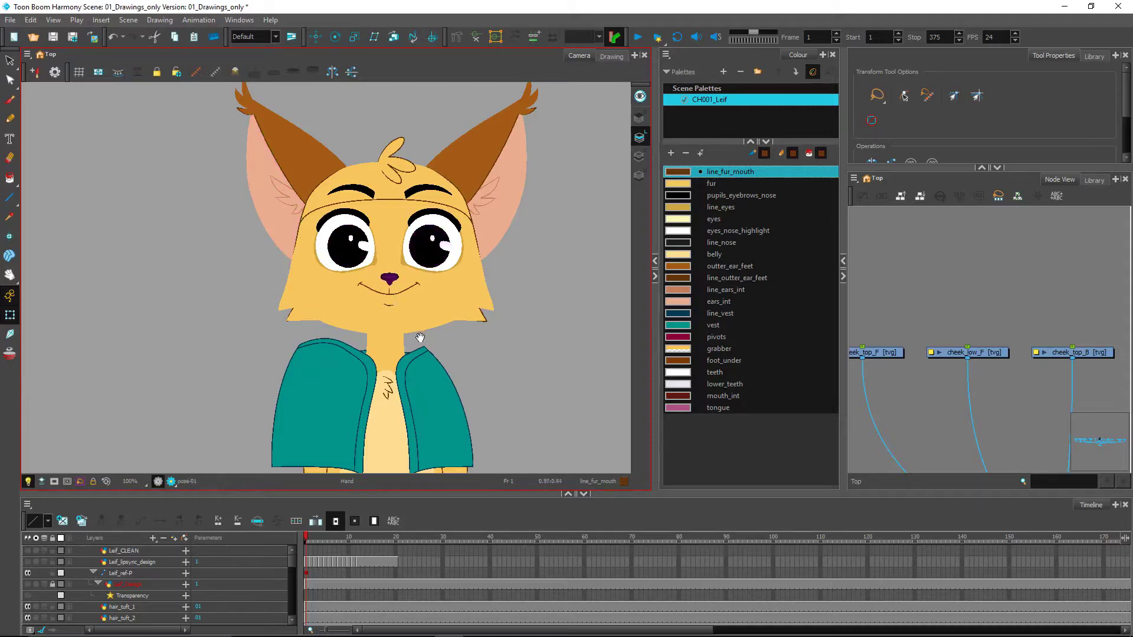
drag(409, 321, 390, 255)
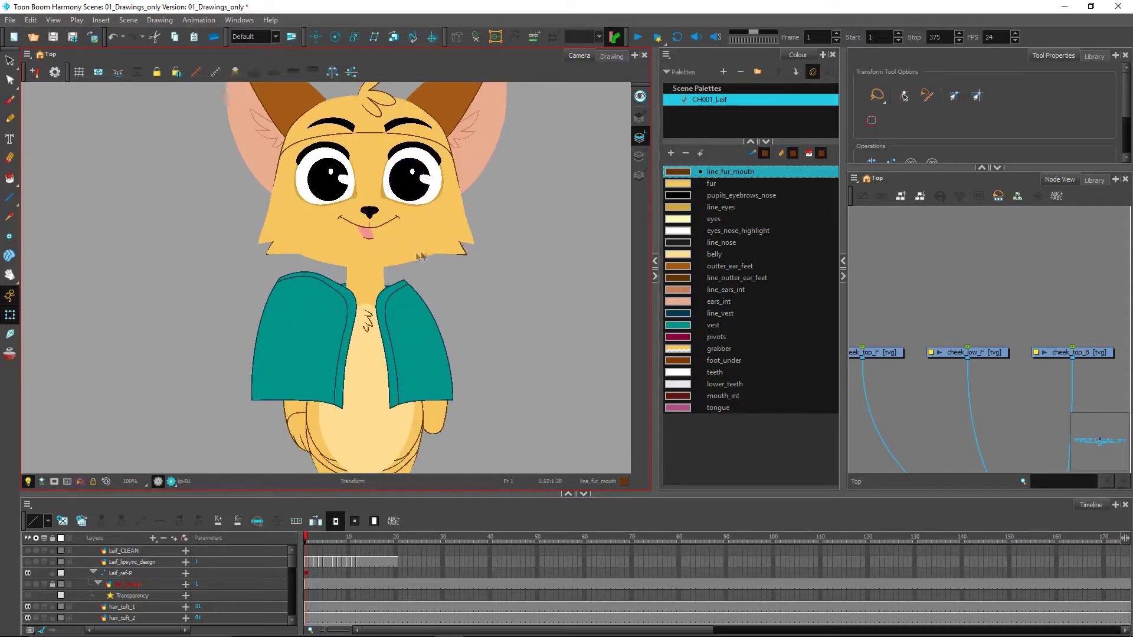
click(399, 259)
Select the head, front top cheek, hair_tuft_2 and hair_tuft_1 drawings in turn to examine the head pieces.
click(374, 124)
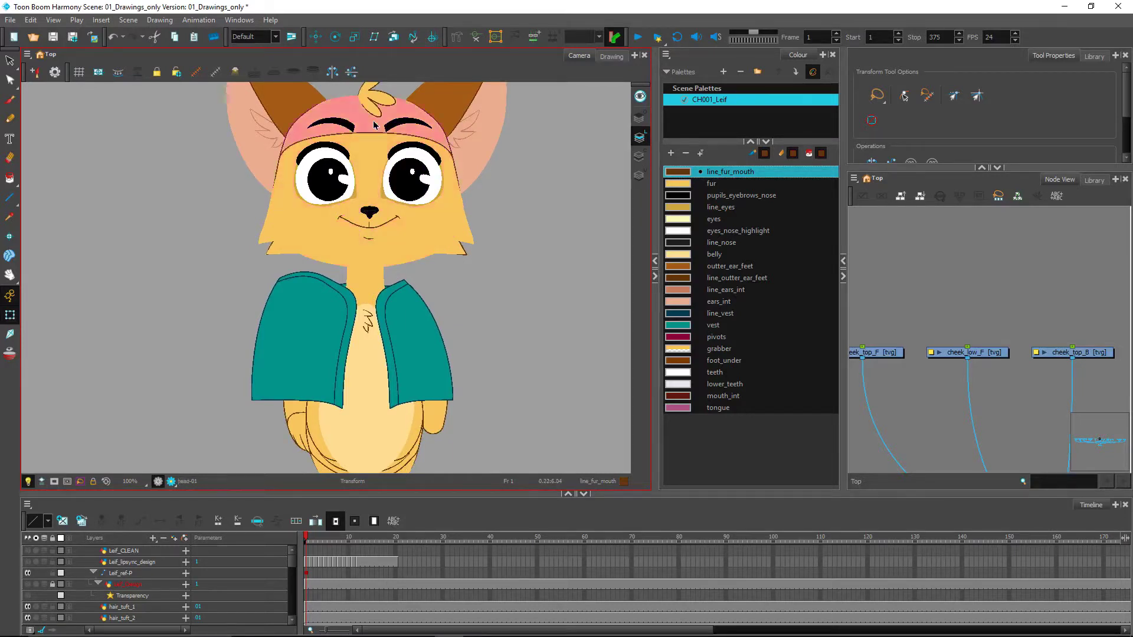
click(366, 180)
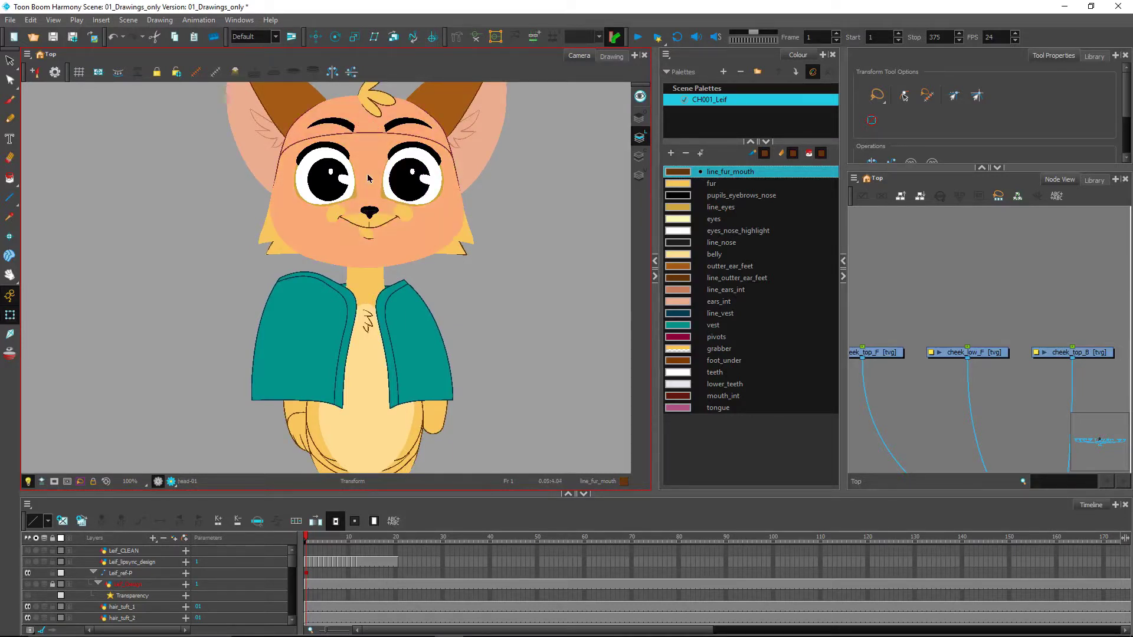
click(279, 251)
click(269, 239)
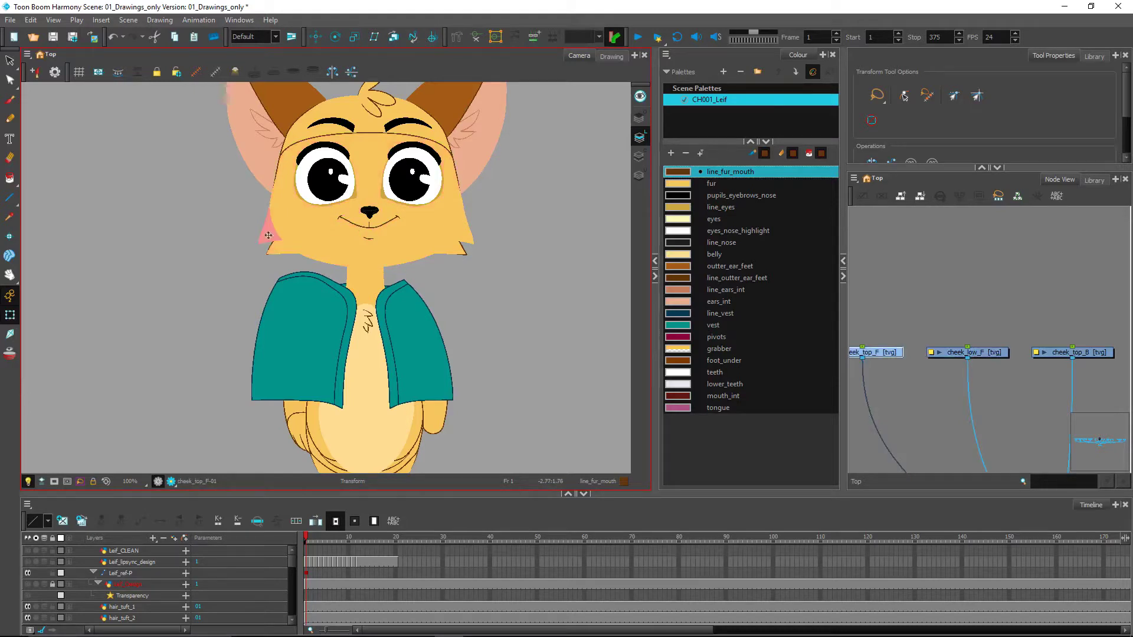
click(376, 115)
click(383, 95)
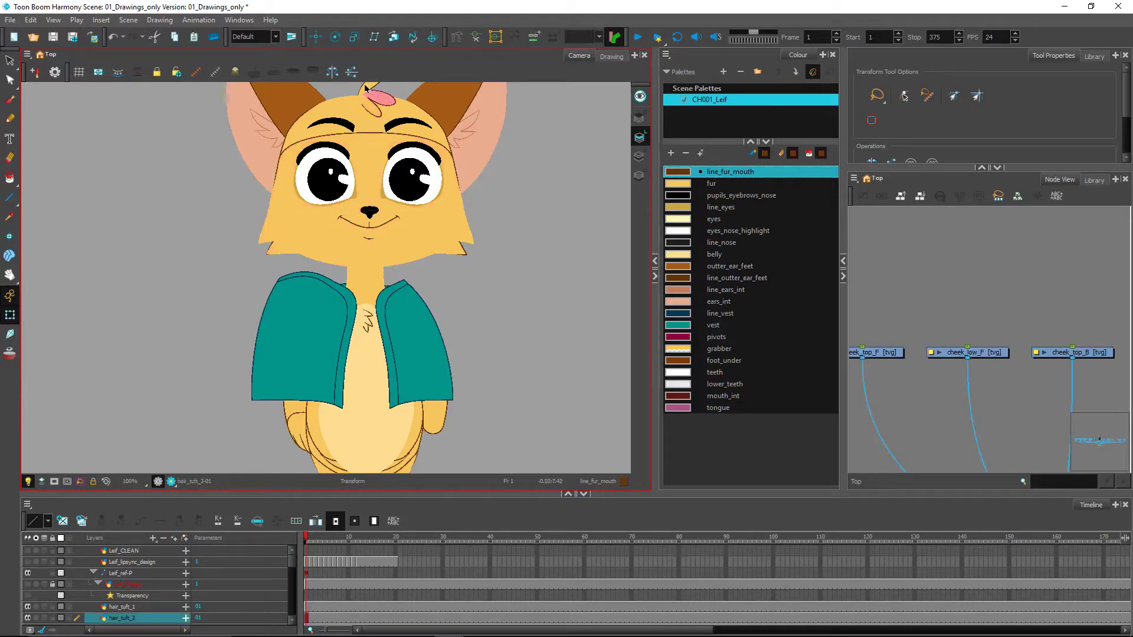
click(367, 87)
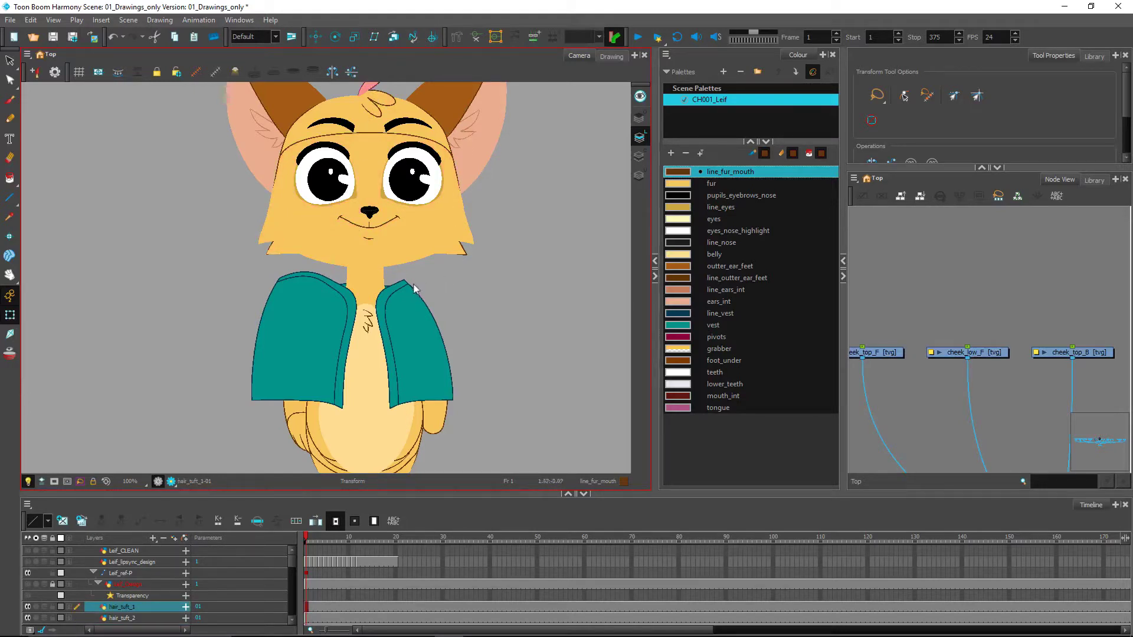
Select the chest fluff drawing and examine its separate strokes on the upper belly.
scroll(377, 289, up, 1)
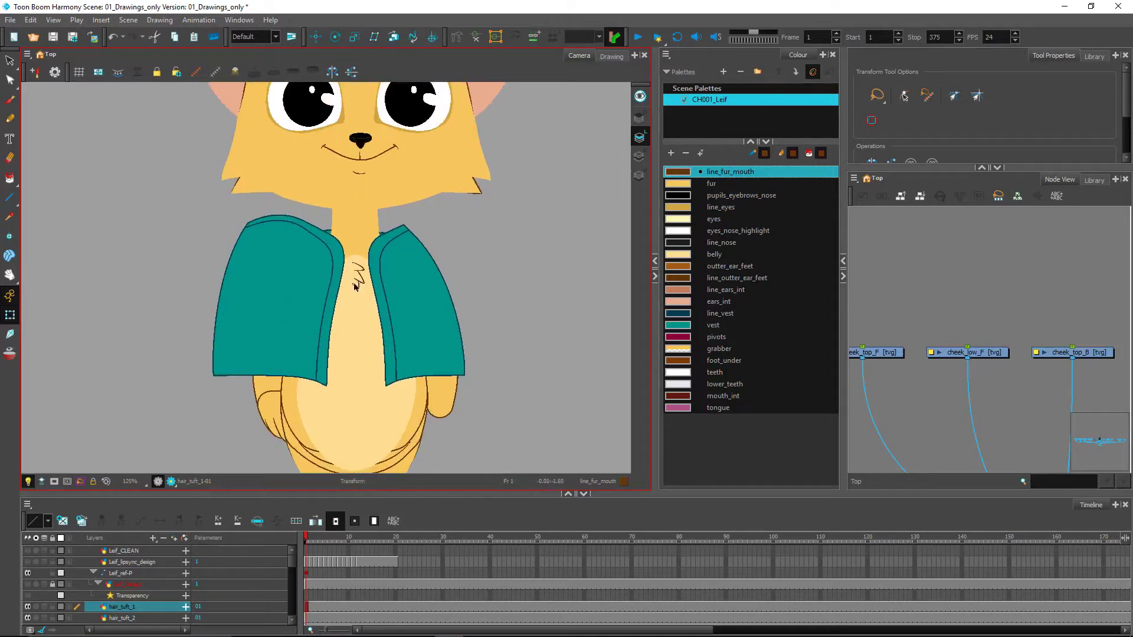
click(357, 283)
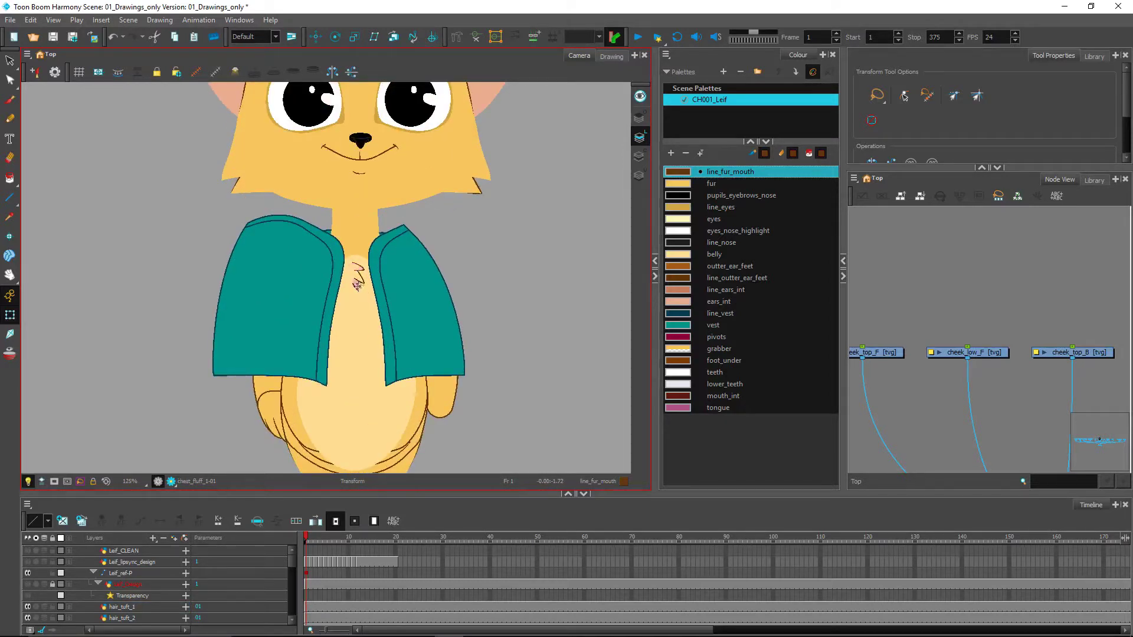
drag(361, 275, 347, 288)
Delete the back and front vest drawings to expose the sleeves and arms underneath.
click(306, 292)
click(408, 333)
click(483, 339)
click(434, 321)
key(Delete)
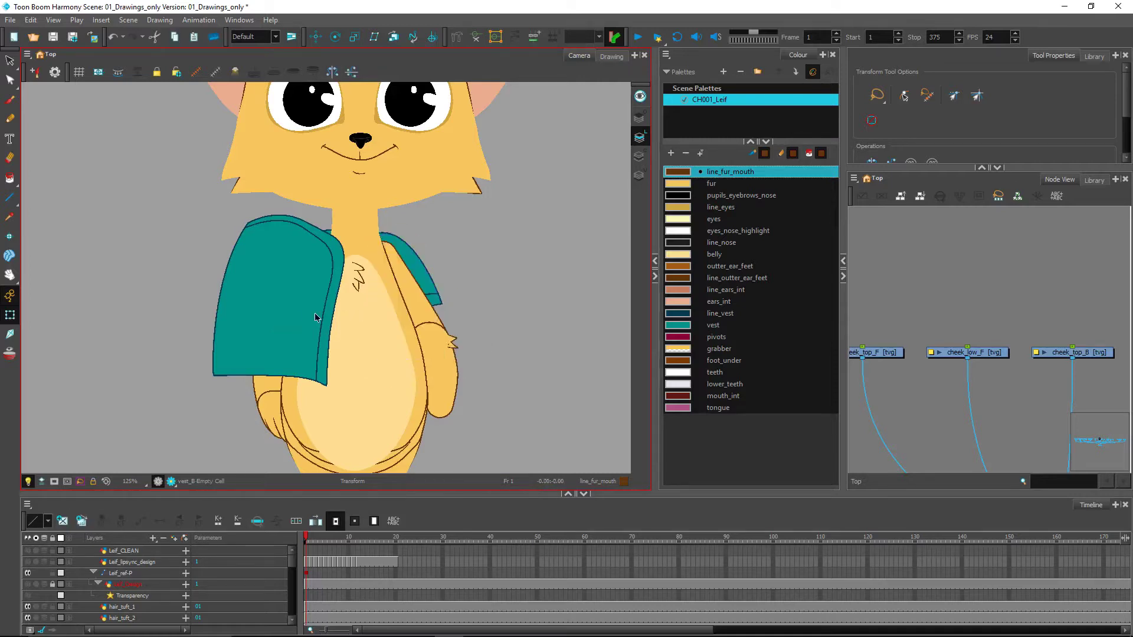
click(315, 317)
key(Delete)
click(488, 355)
Select the forearm, upper arm and front sleeve drawings in turn to examine how both arms are layered.
key(space)
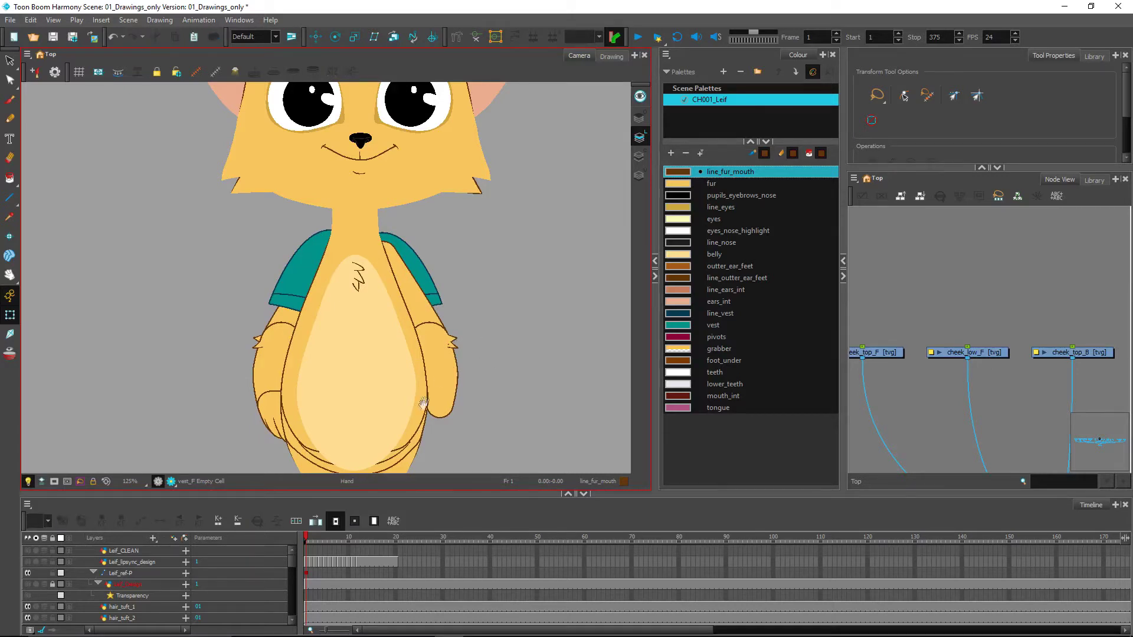
drag(423, 402, 431, 333)
click(450, 287)
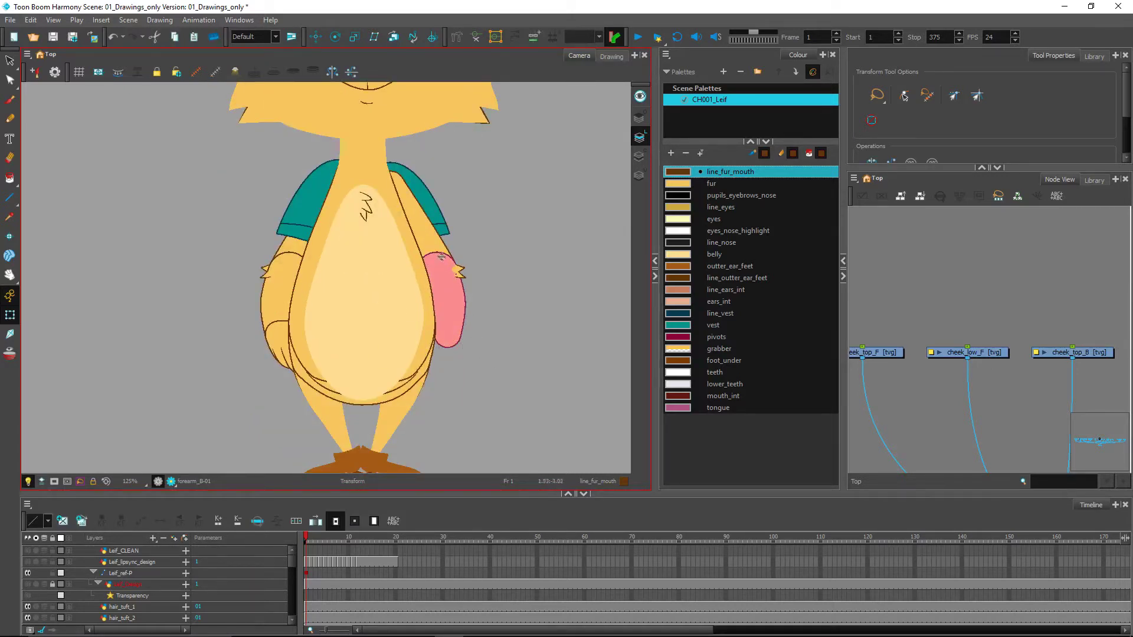
click(423, 233)
click(301, 254)
click(292, 277)
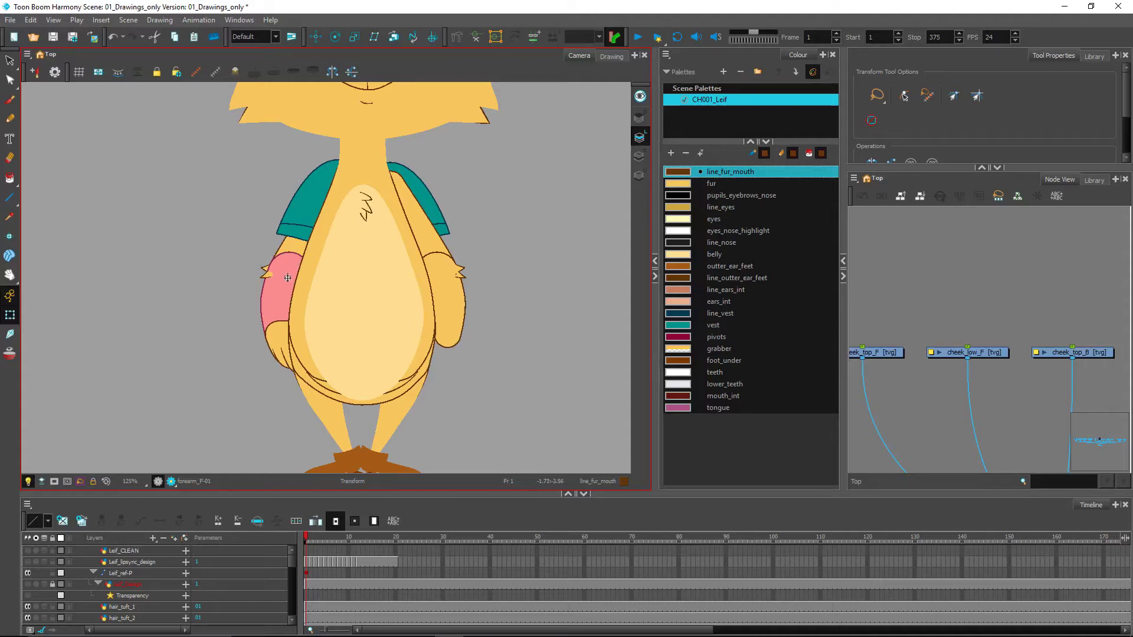
click(482, 267)
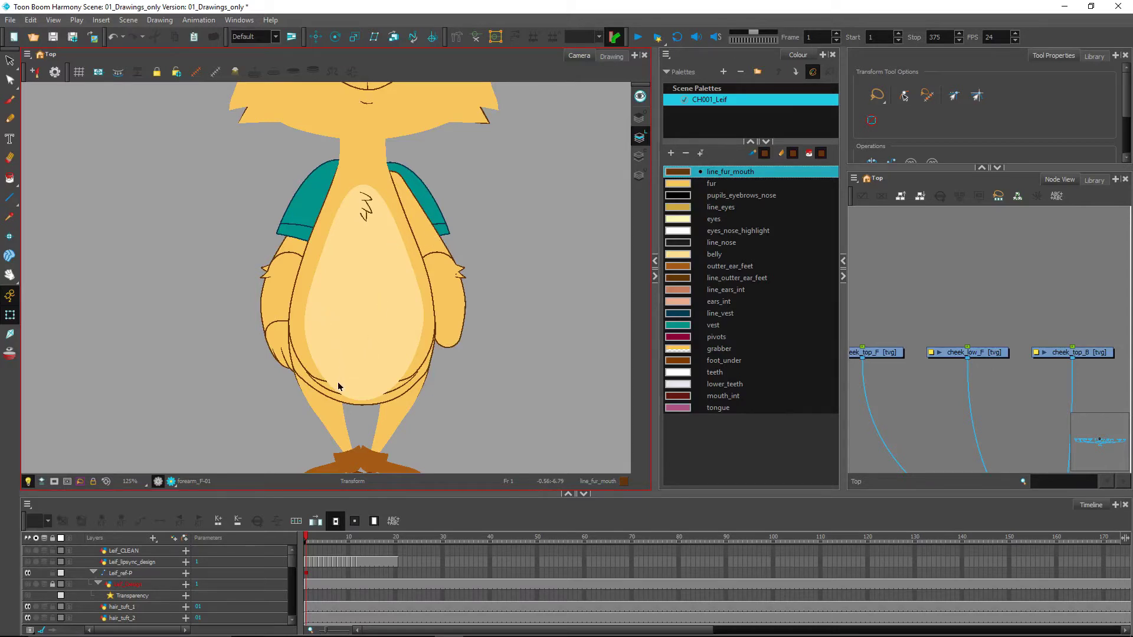
click(294, 218)
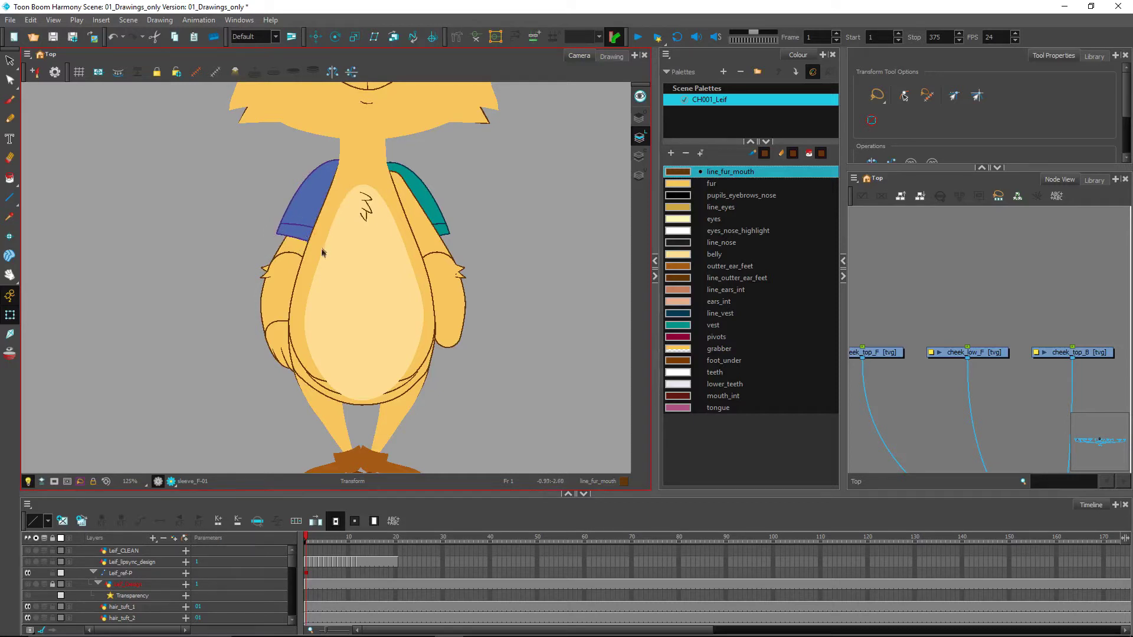
Select the hip, crotch line, leg and thigh drawings in turn to examine how the lower body is split.
drag(411, 387, 400, 298)
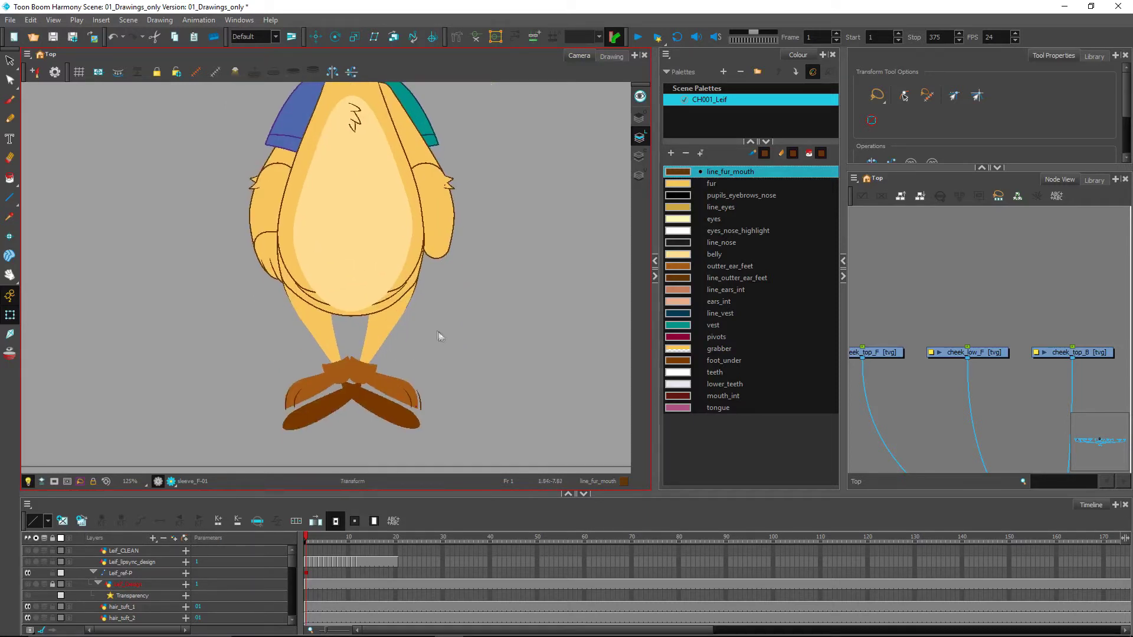
click(387, 296)
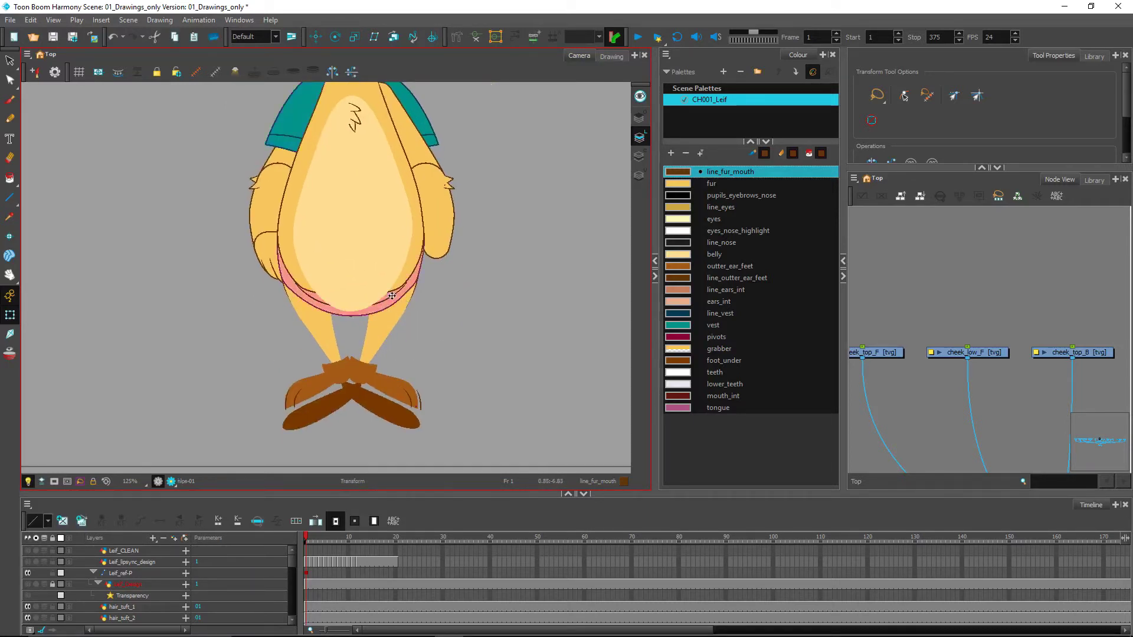
click(393, 298)
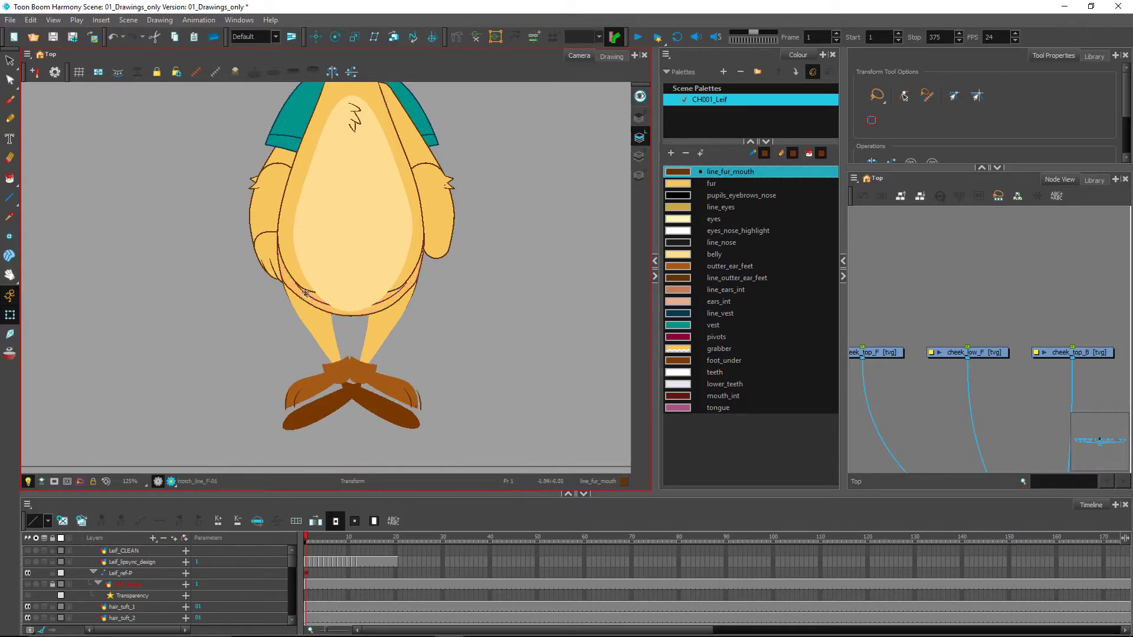
click(322, 322)
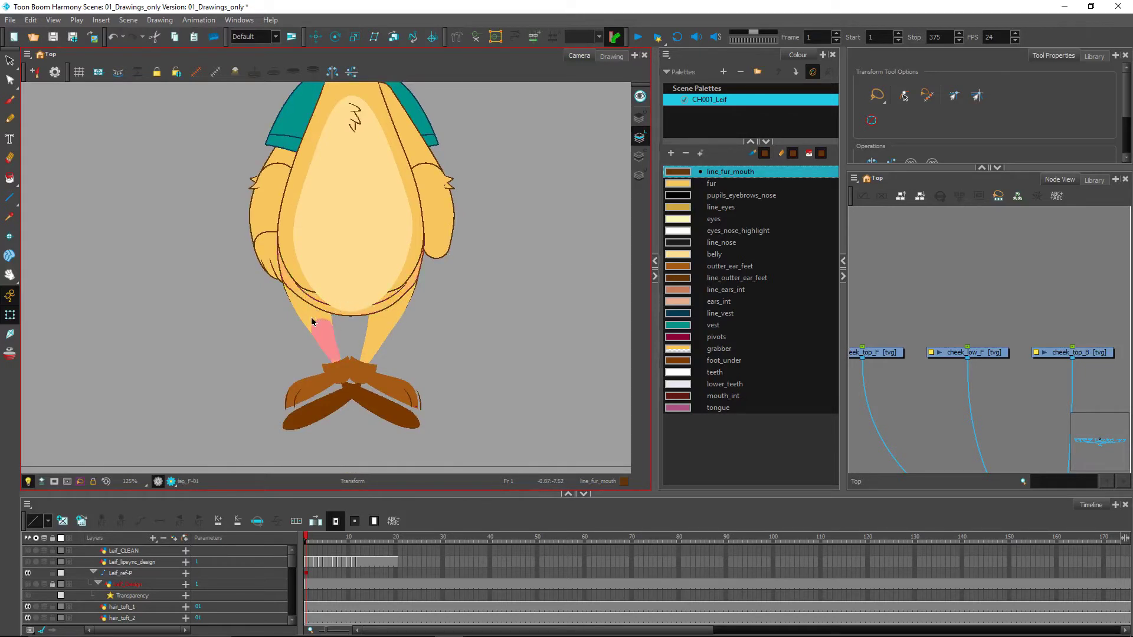
click(314, 321)
click(375, 339)
click(393, 318)
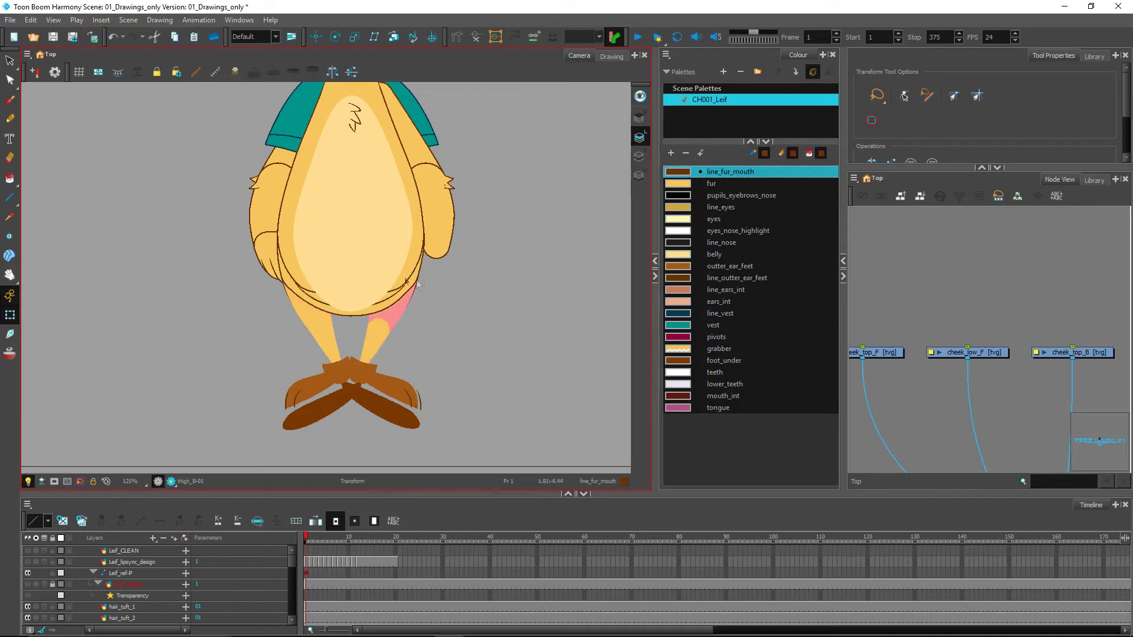
Select the hand_B_clone drawing and clear the selection, then look over the whole character without its vest.
click(261, 251)
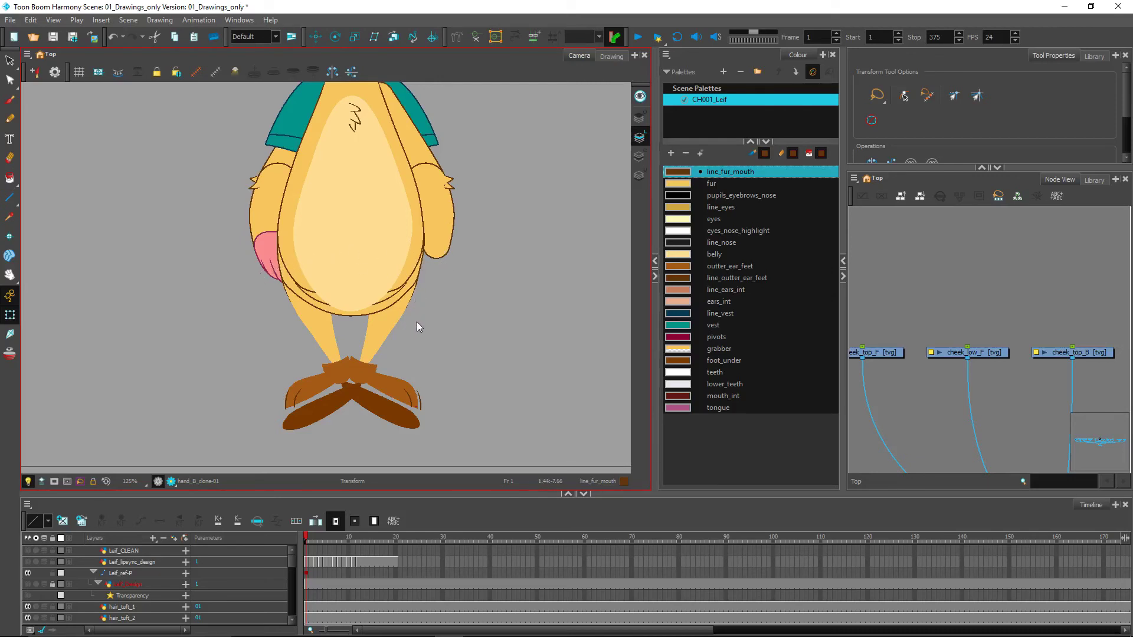
click(511, 241)
key(space)
drag(461, 268, 470, 379)
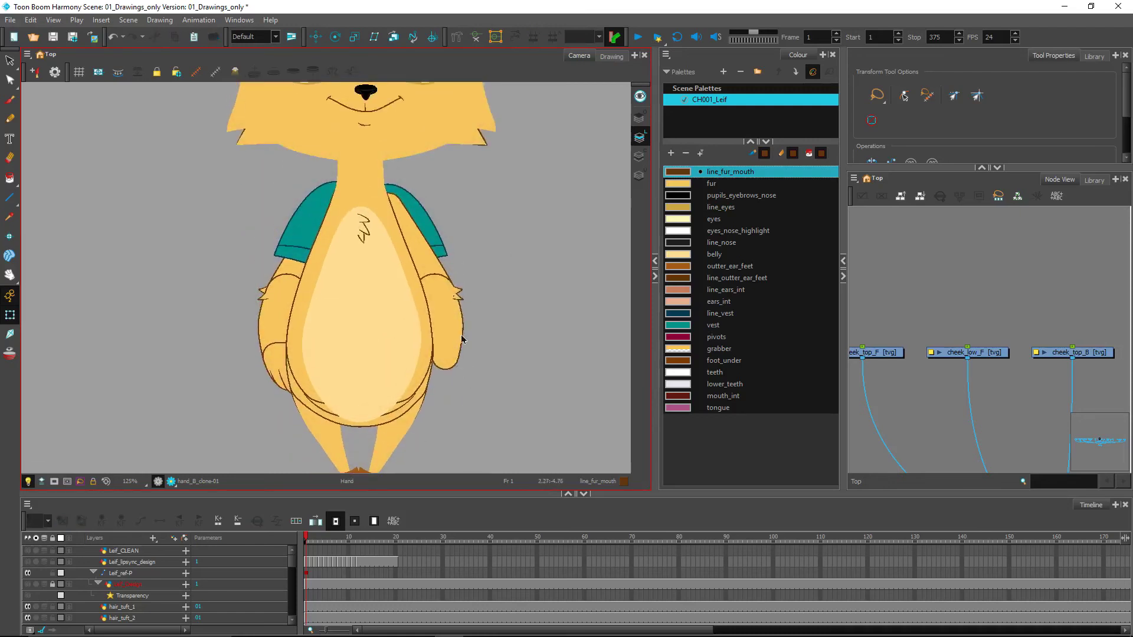
scroll(462, 340, down, 3)
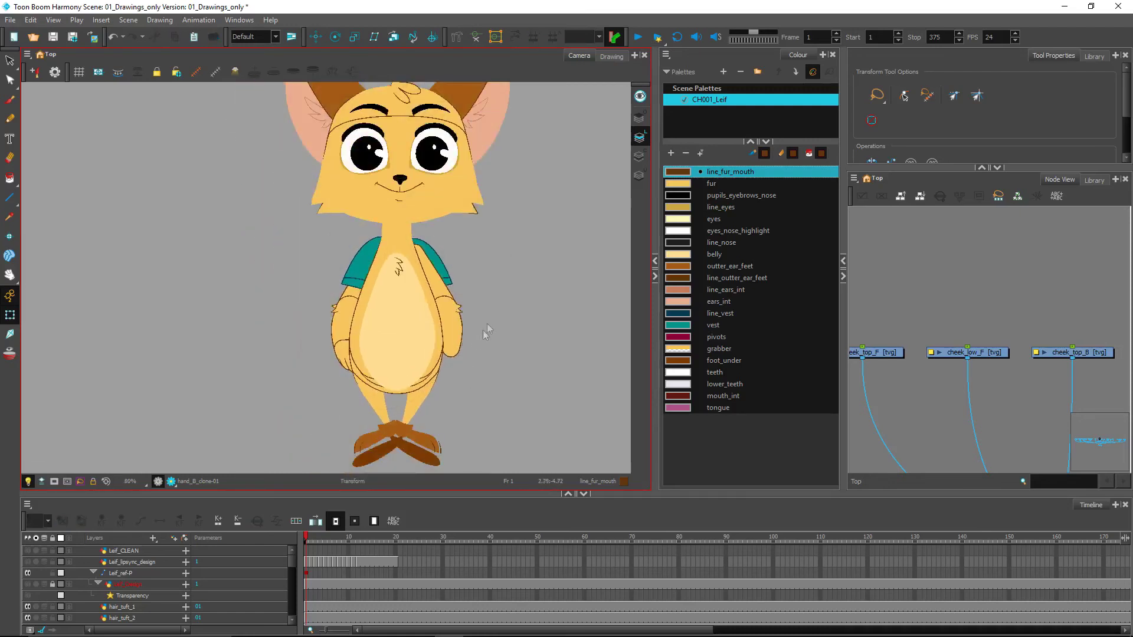
scroll(478, 308, up, 2)
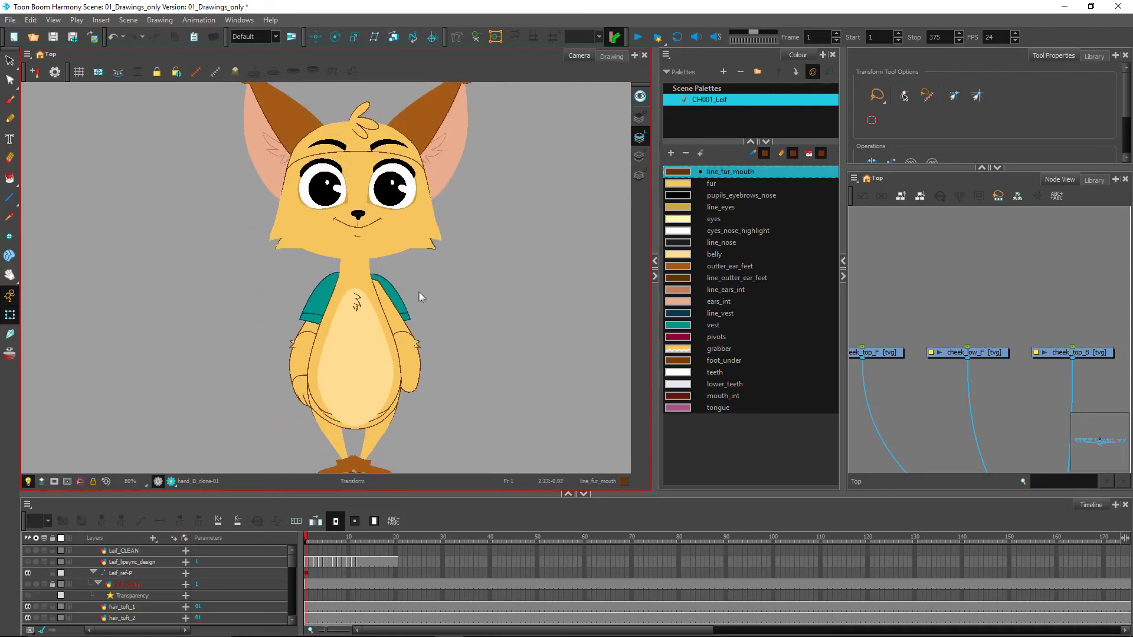